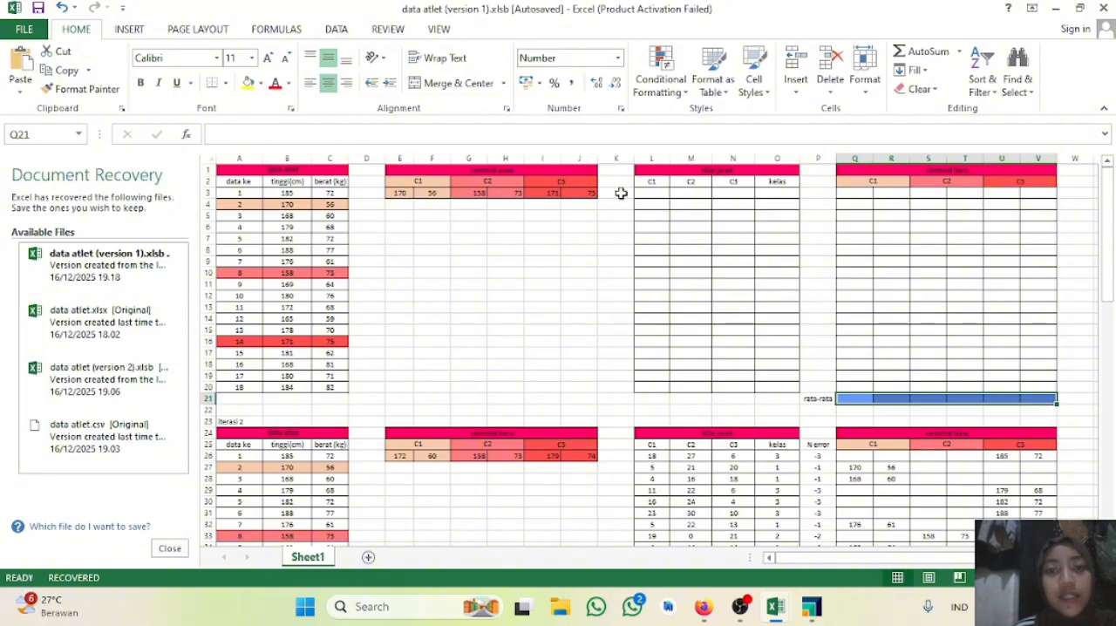
# Step: Start the C1 distance formula for the first athlete in cell L3 with =SQRT((B3-E3)^2
pyautogui.click(654, 195)
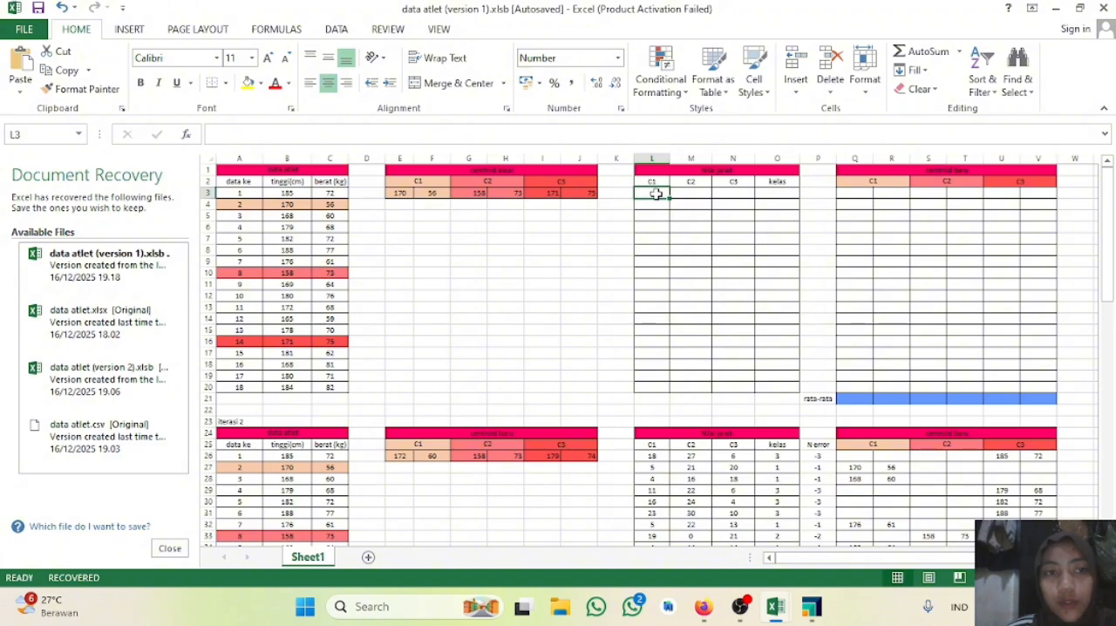
pyautogui.write('=S')
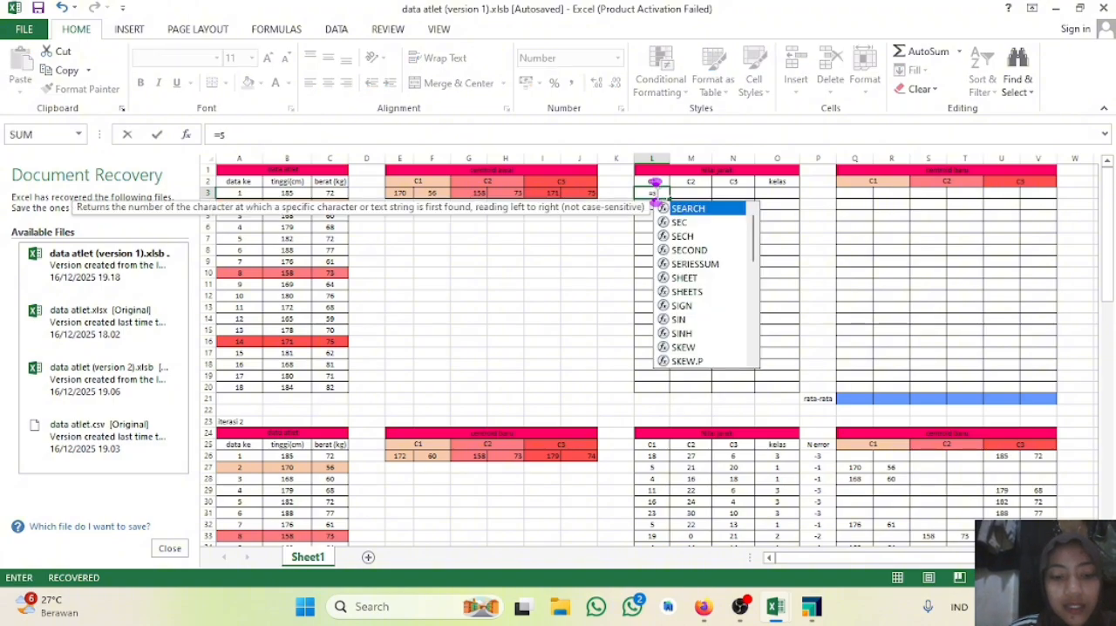
pyautogui.write('Q')
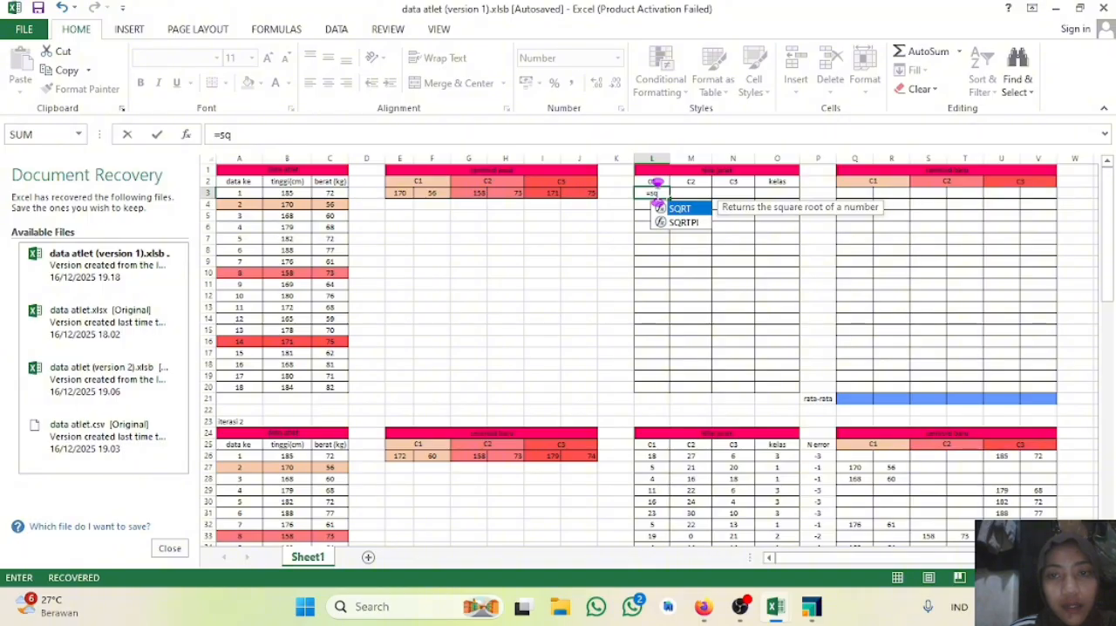
pyautogui.write('rt')
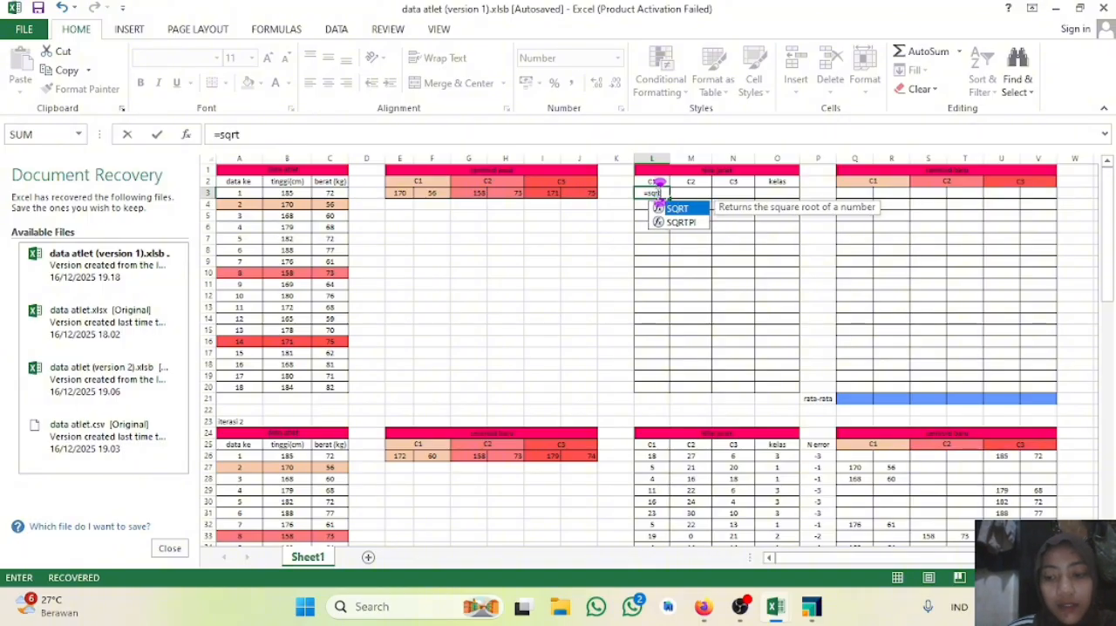
pyautogui.doubleClick(678, 209)
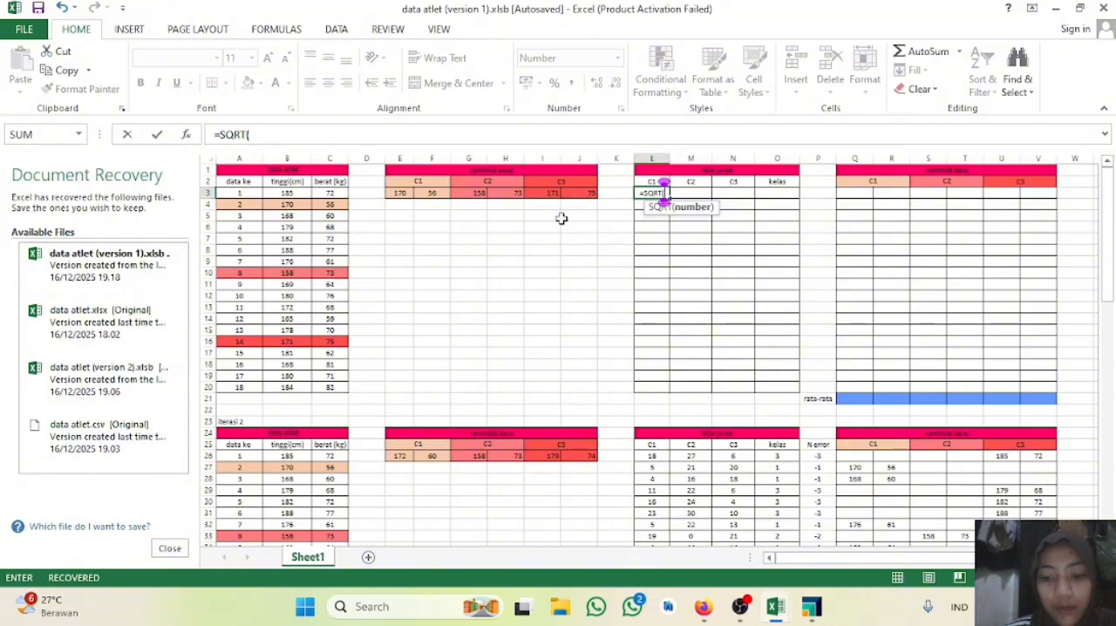
pyautogui.write('(')
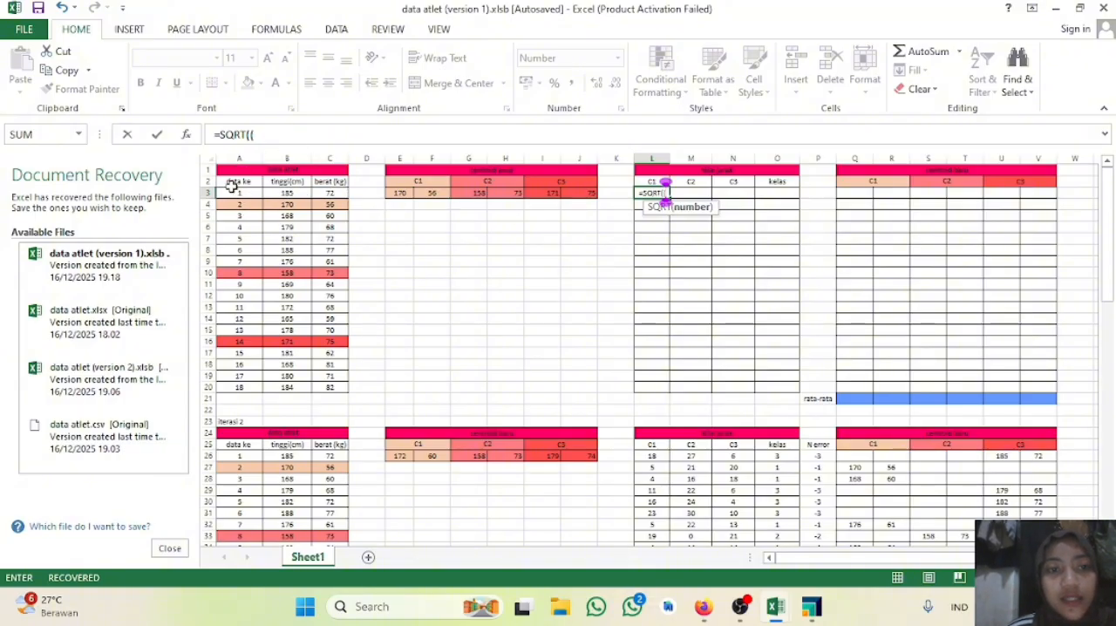
pyautogui.click(286, 194)
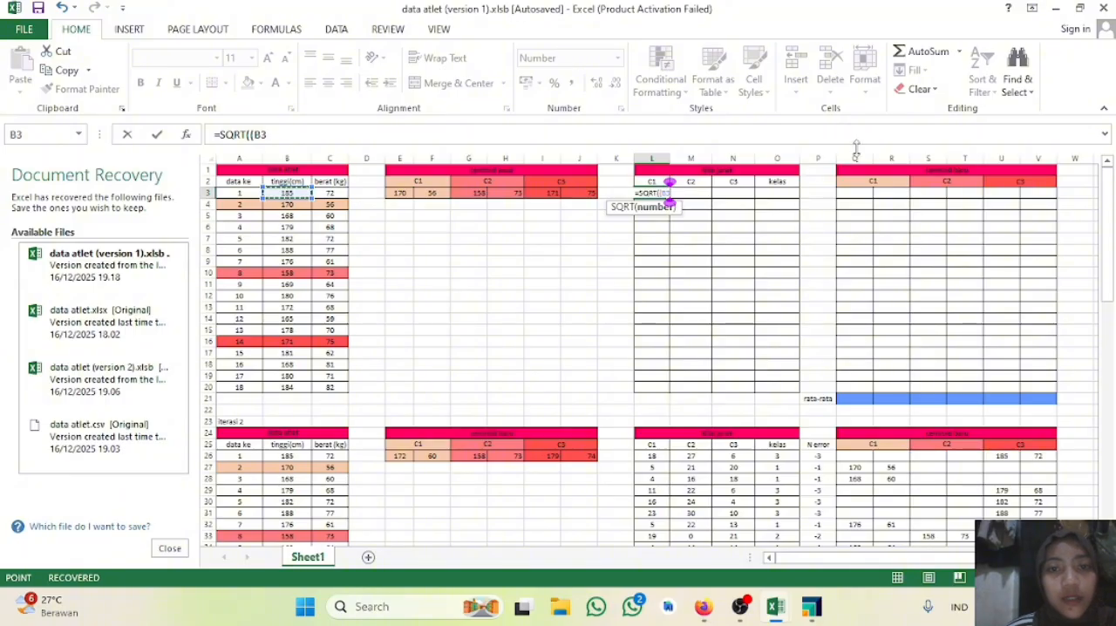
pyautogui.write('-')
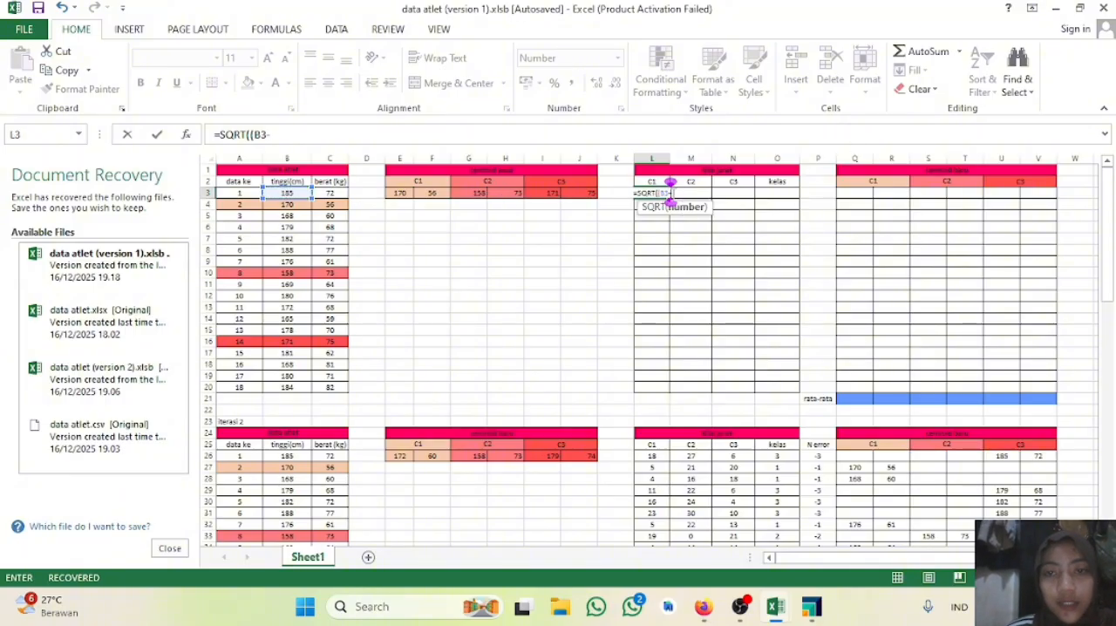
pyautogui.click(399, 192)
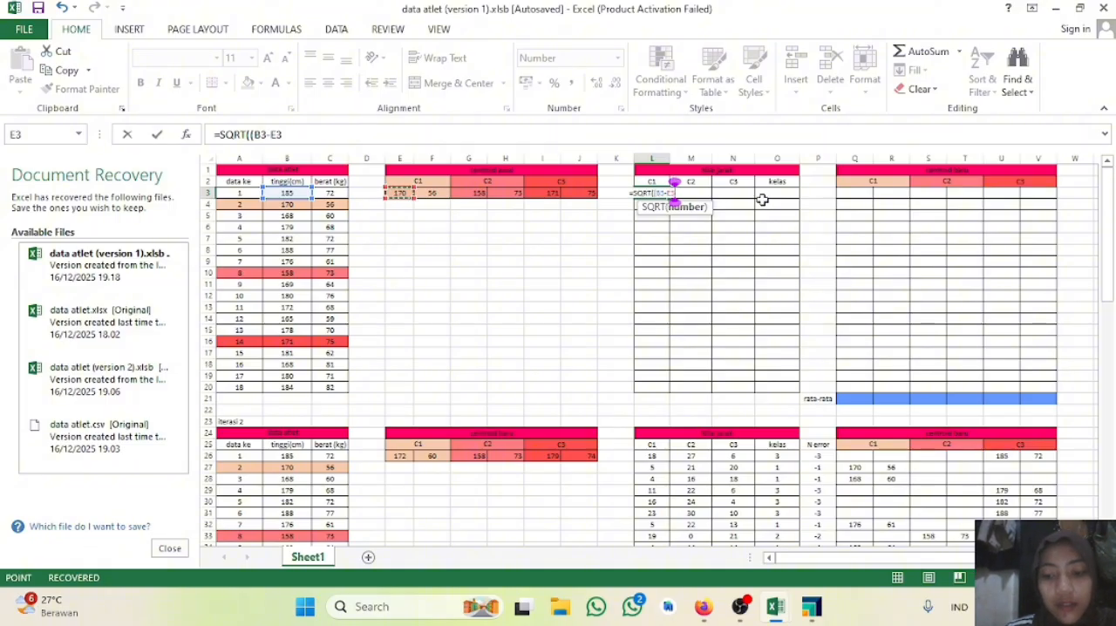
pyautogui.write(')')
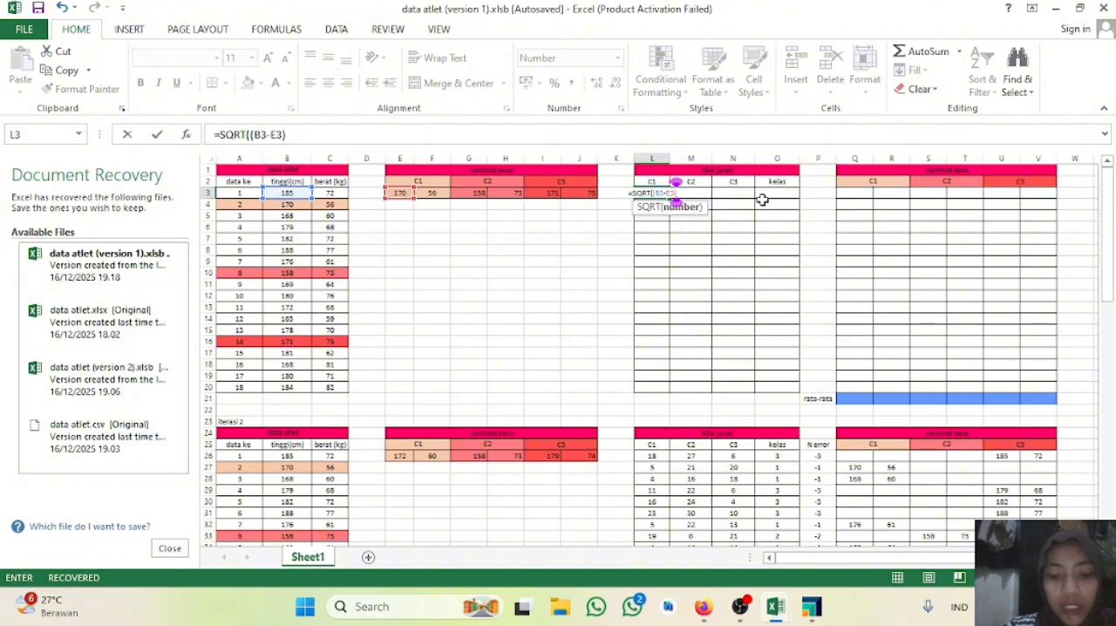
pyautogui.write('^2')
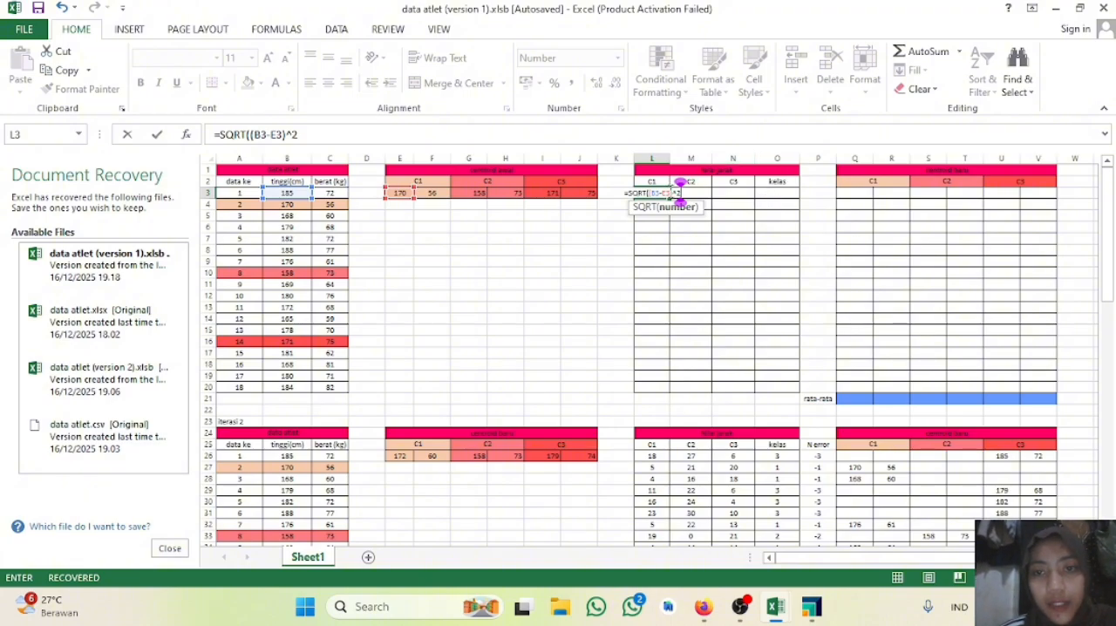
# Step: Make the E3 reference in the L3 formula absolute as $E$3
pyautogui.click(669, 191)
pyautogui.press('F4')
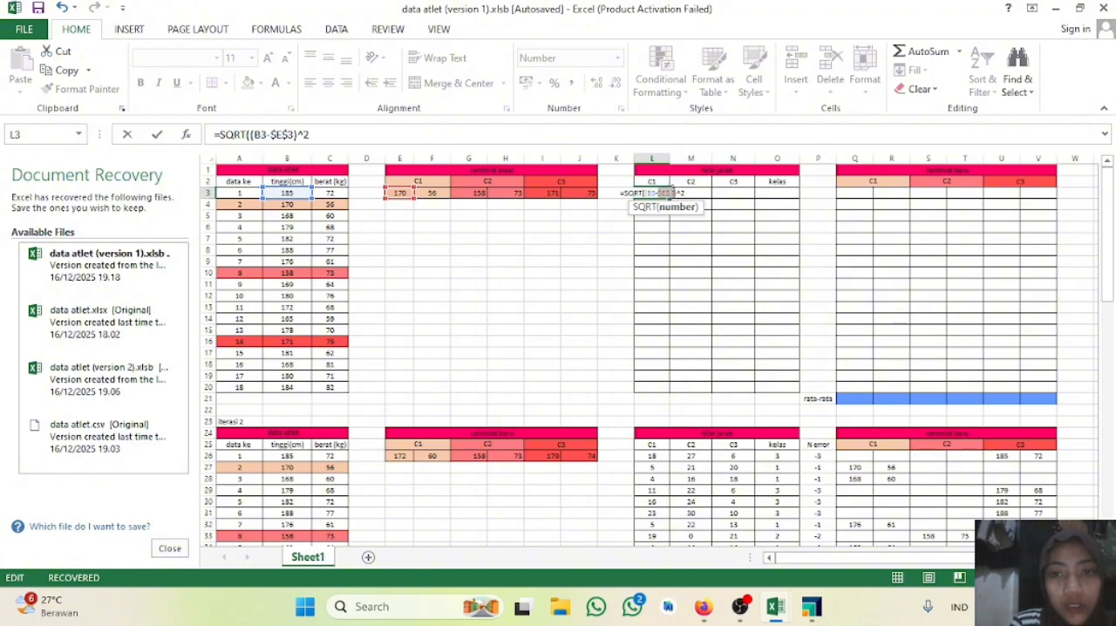
pyautogui.click(685, 192)
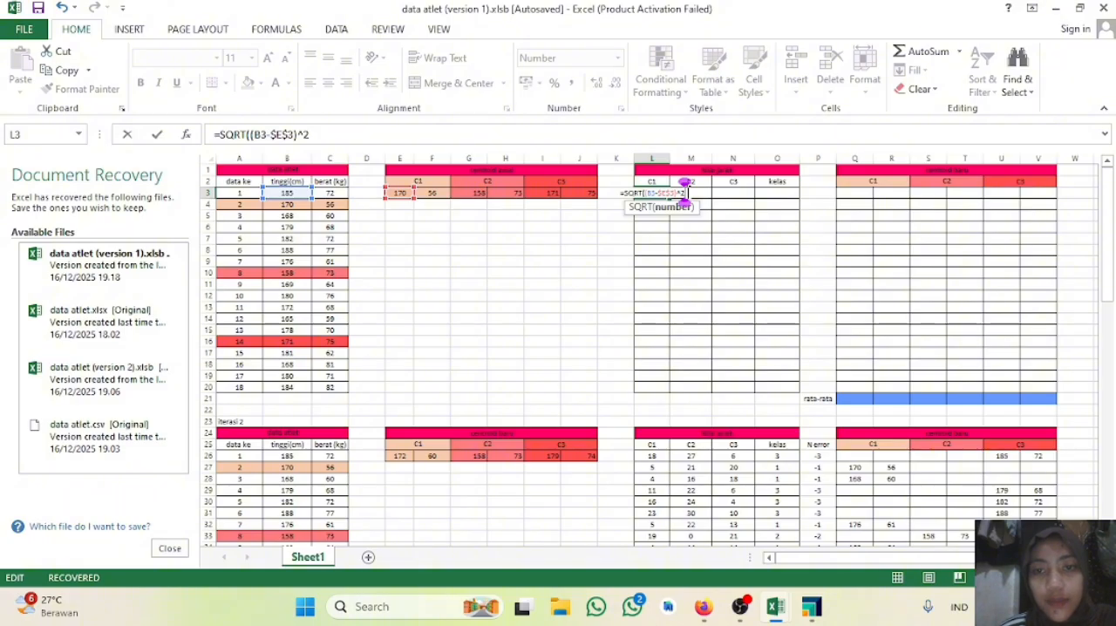
# Step: Complete the L3 formula with the weight term so it reads =SQRT((B3-$E$3)^2+(C3-F3)^2)
pyautogui.write('=')
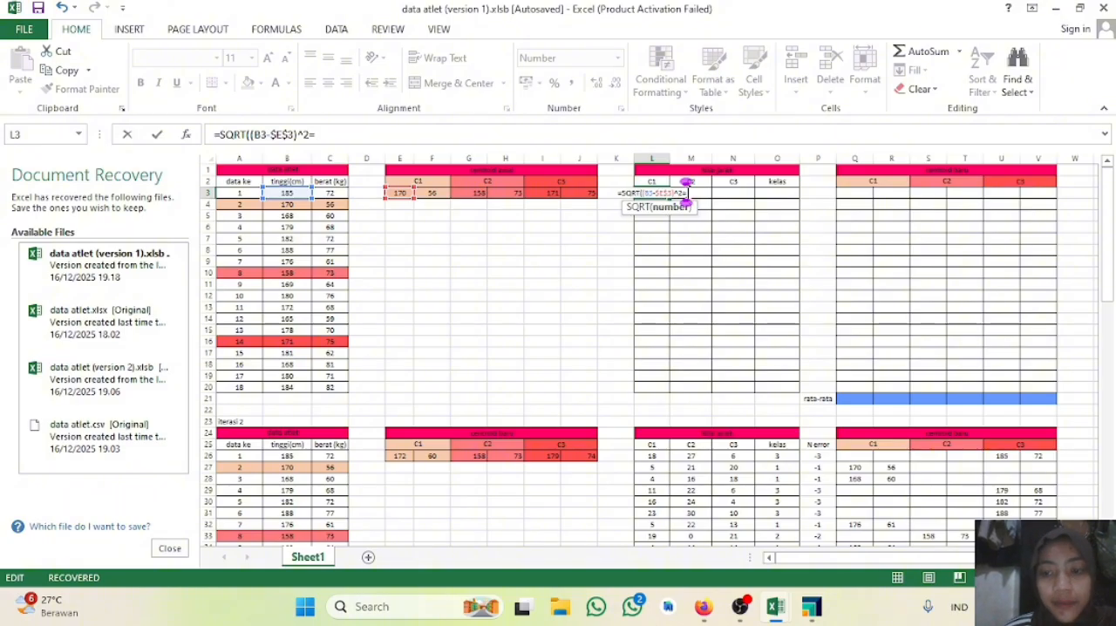
pyautogui.press('BackSpace')
pyautogui.write('+')
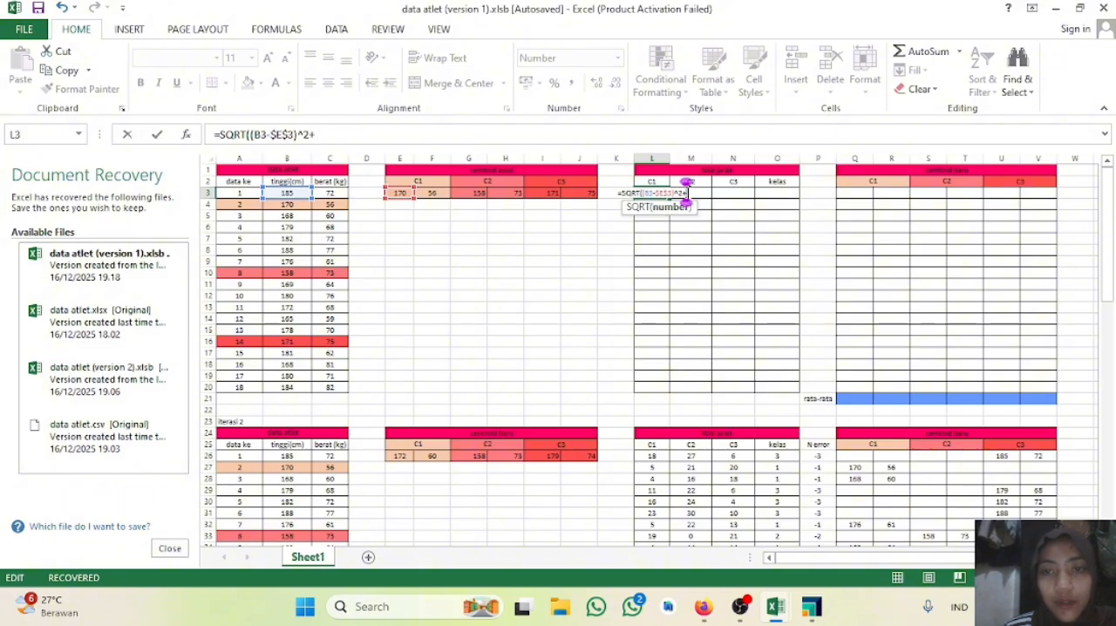
pyautogui.click(327, 194)
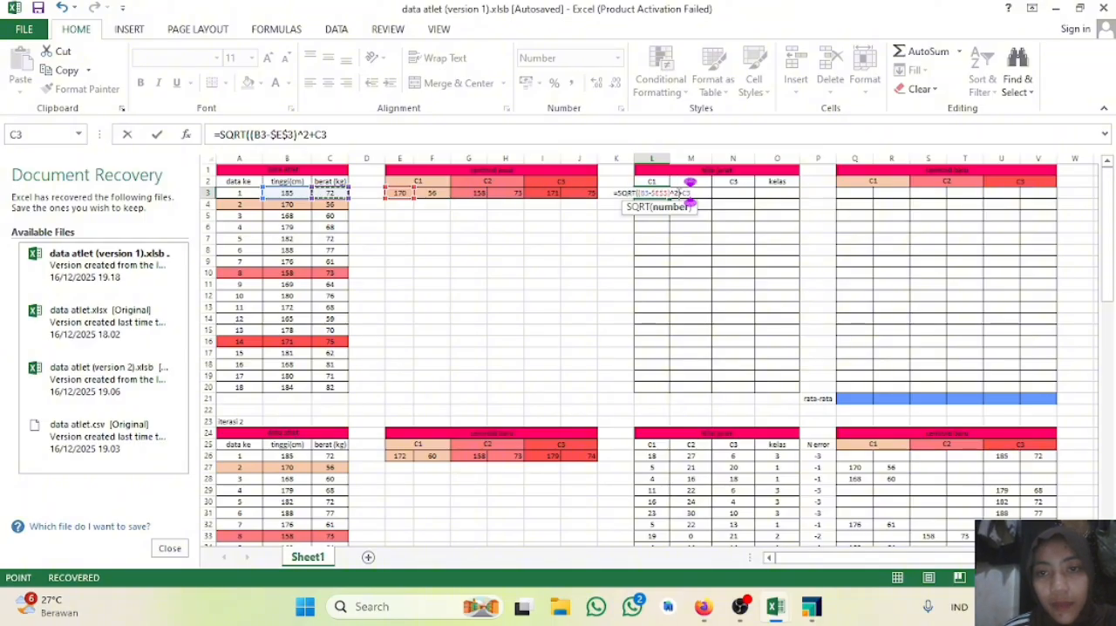
pyautogui.click(682, 194)
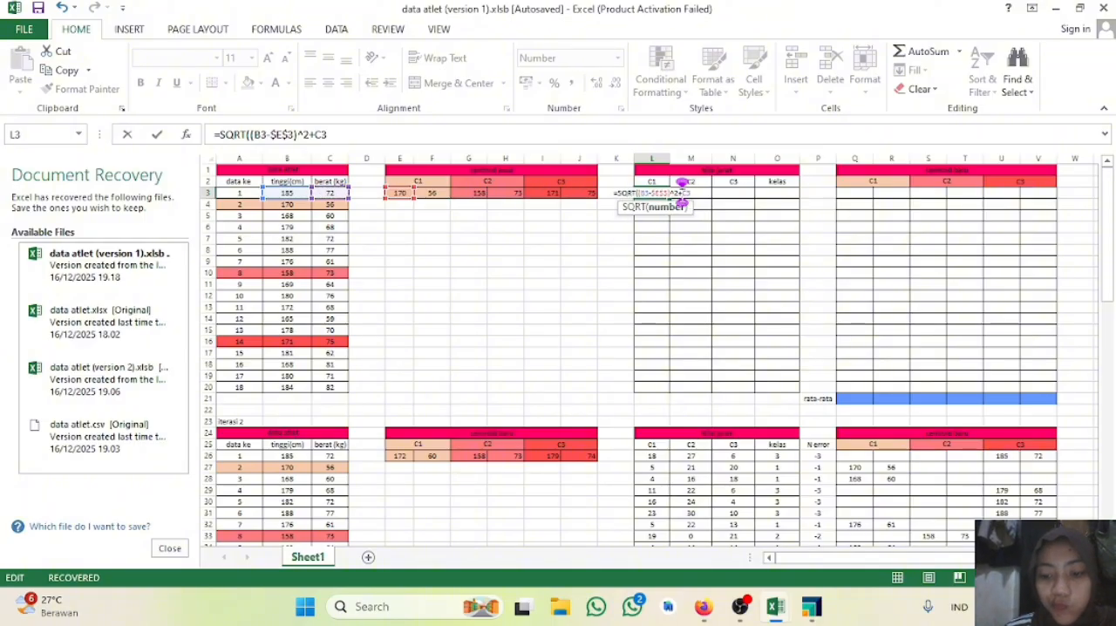
pyautogui.write('(B3')
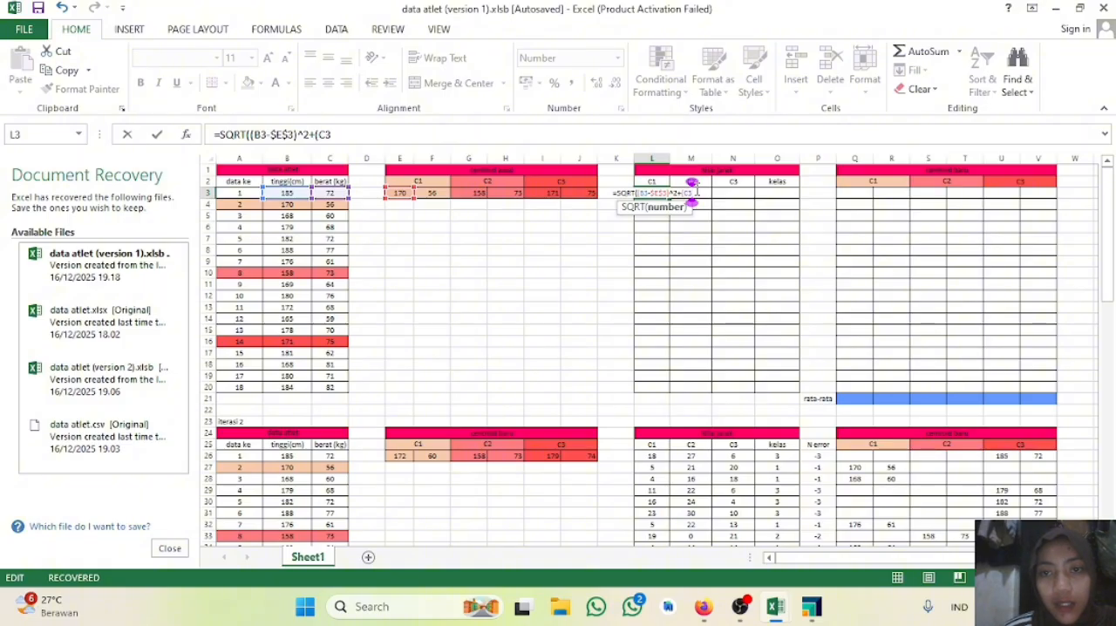
pyautogui.write('-')
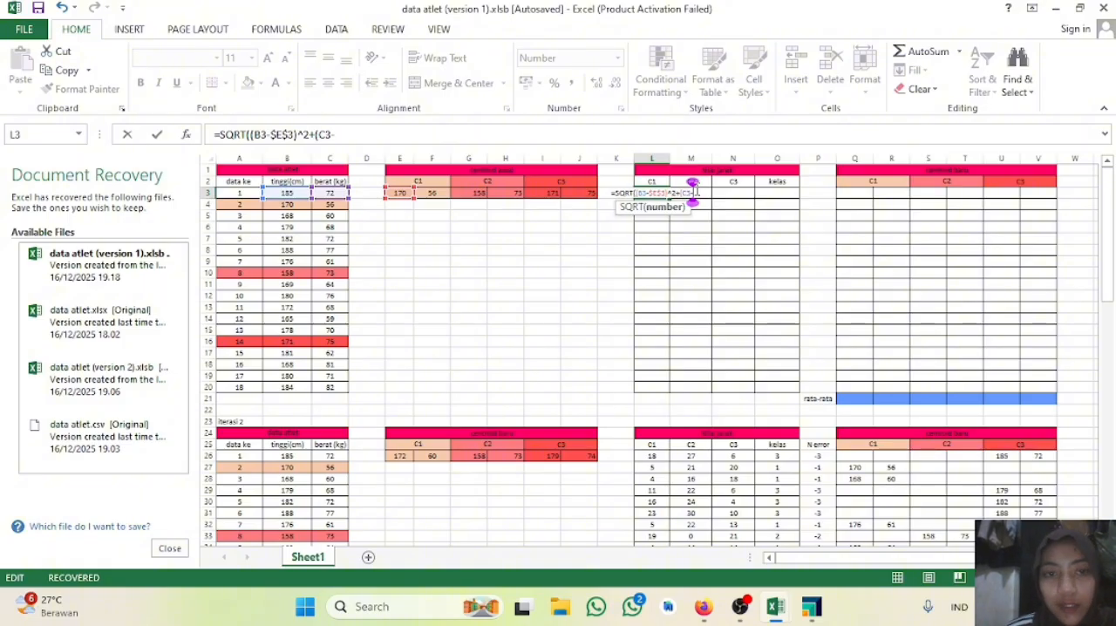
pyautogui.click(440, 192)
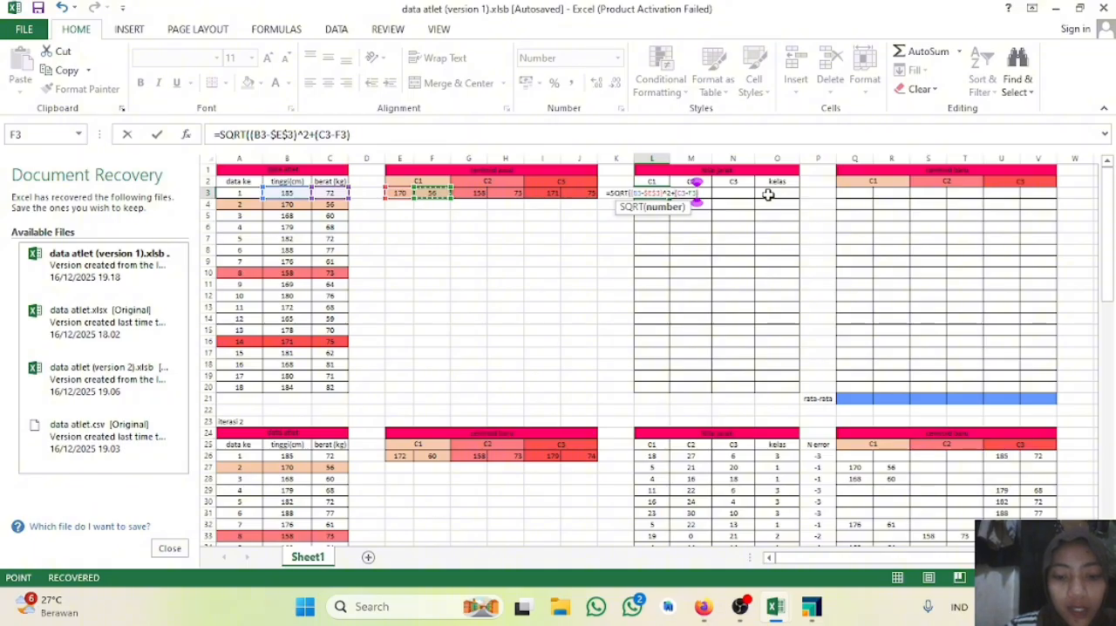
pyautogui.write(')^')
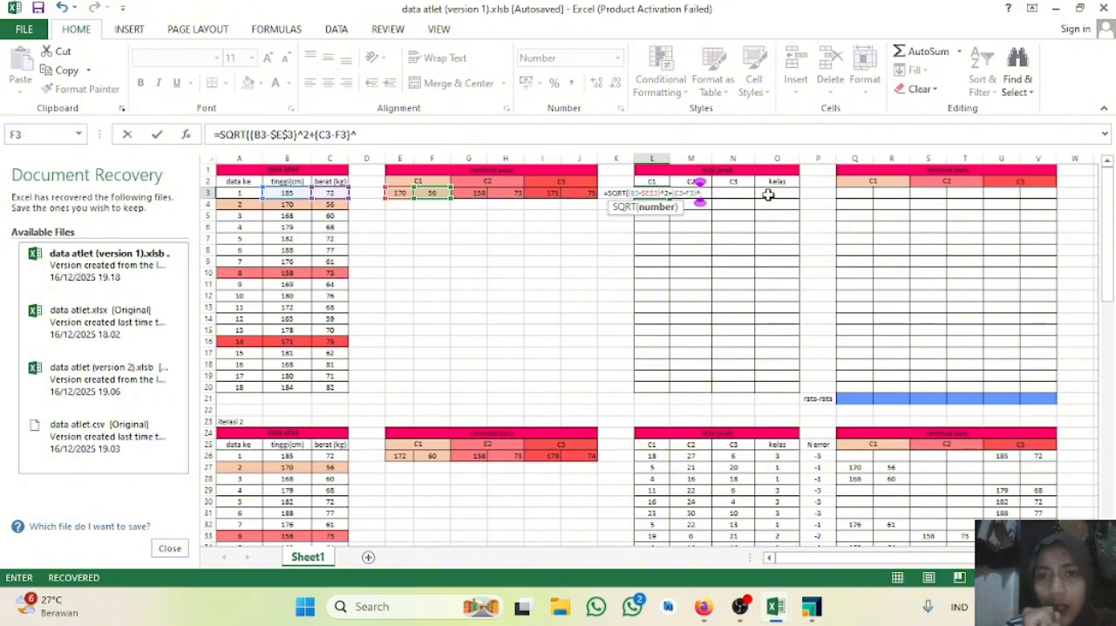
pyautogui.write('2')
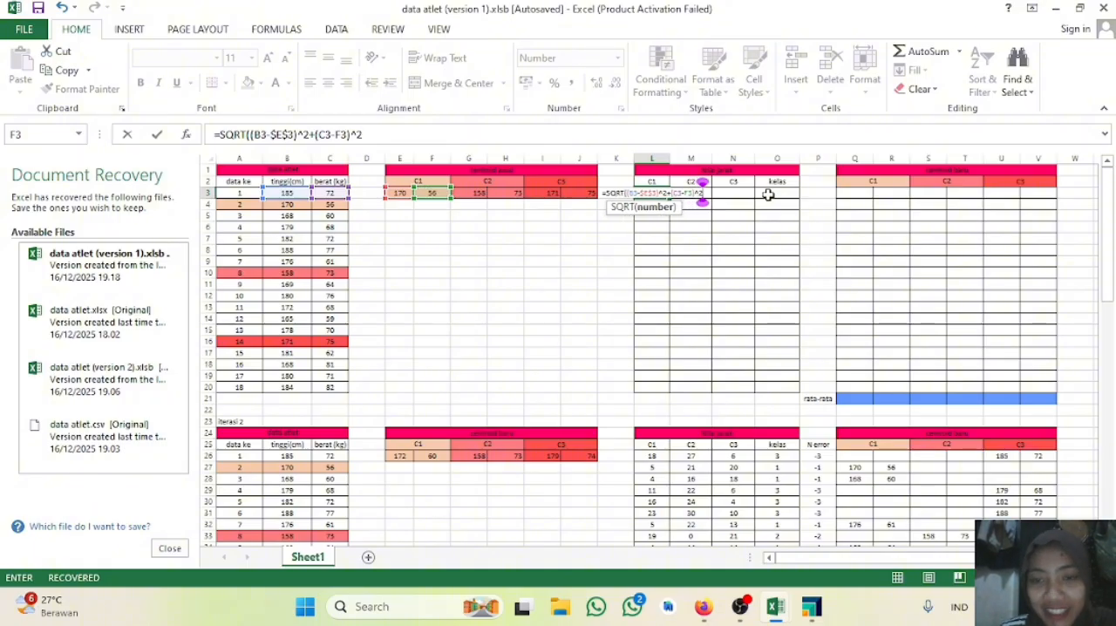
pyautogui.write(')')
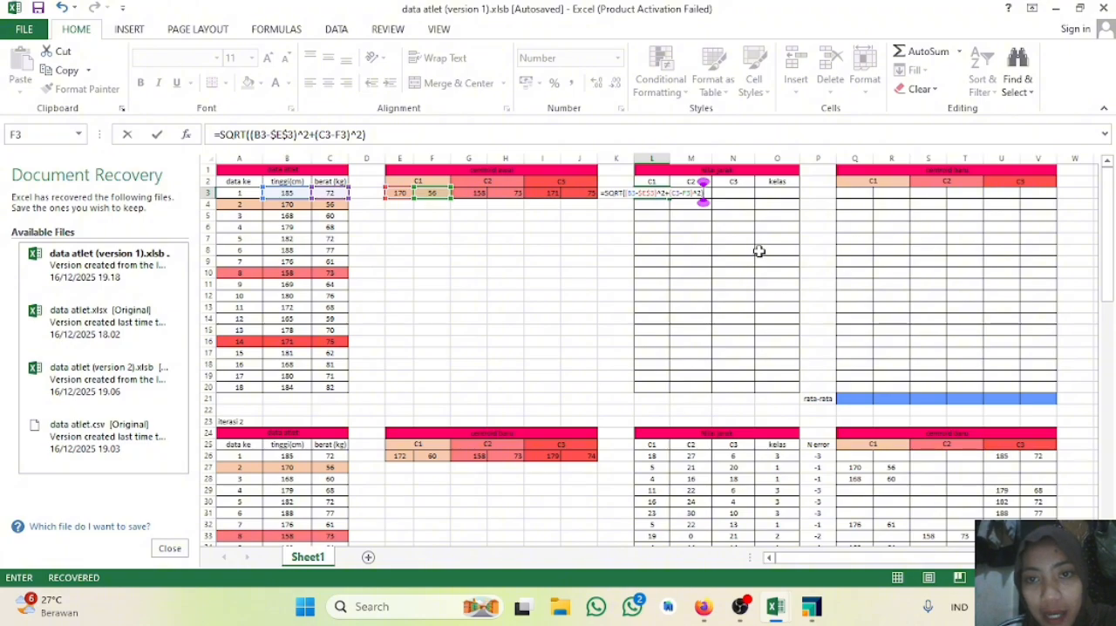
pyautogui.press('Return')
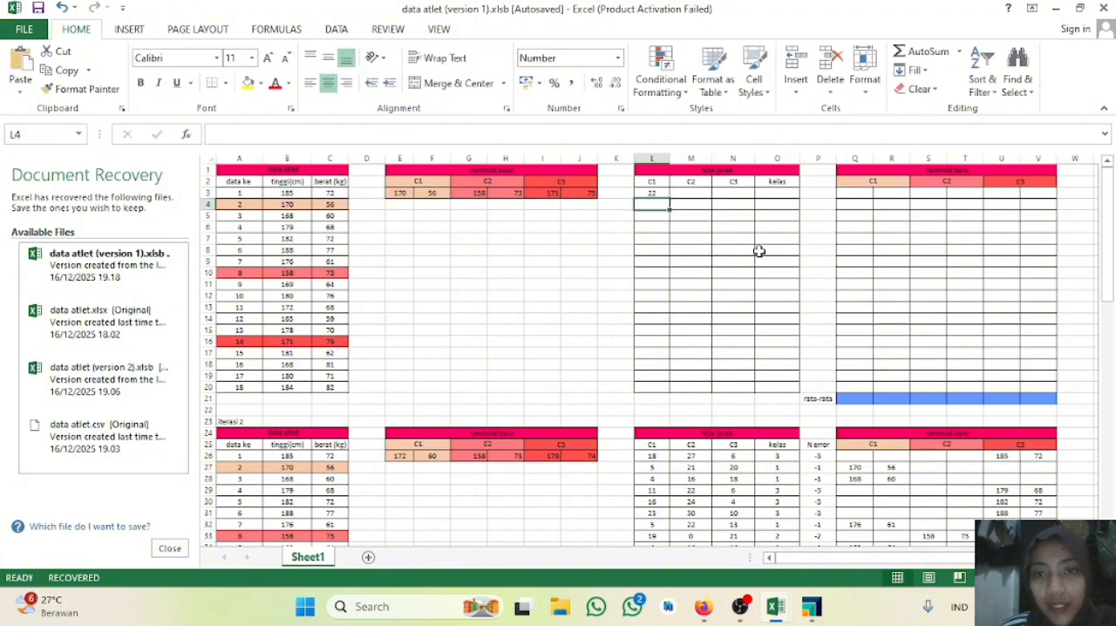
# Step: Fill the C1 distance formula from L3 down through L20
pyautogui.click(655, 193)
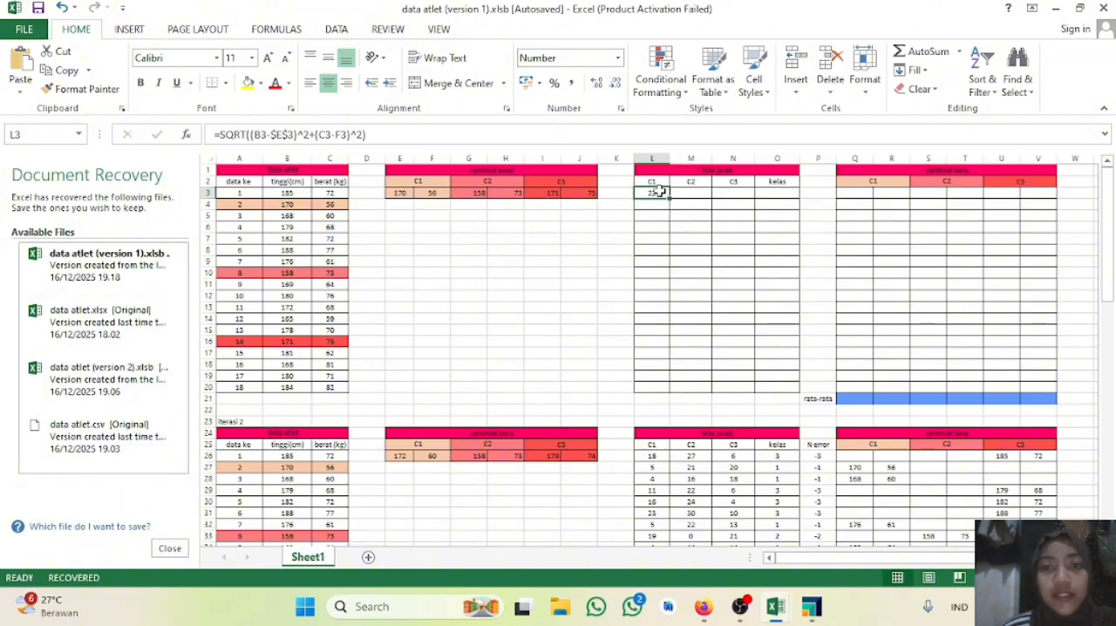
pyautogui.moveTo(669, 198); pyautogui.dragTo(674, 392)
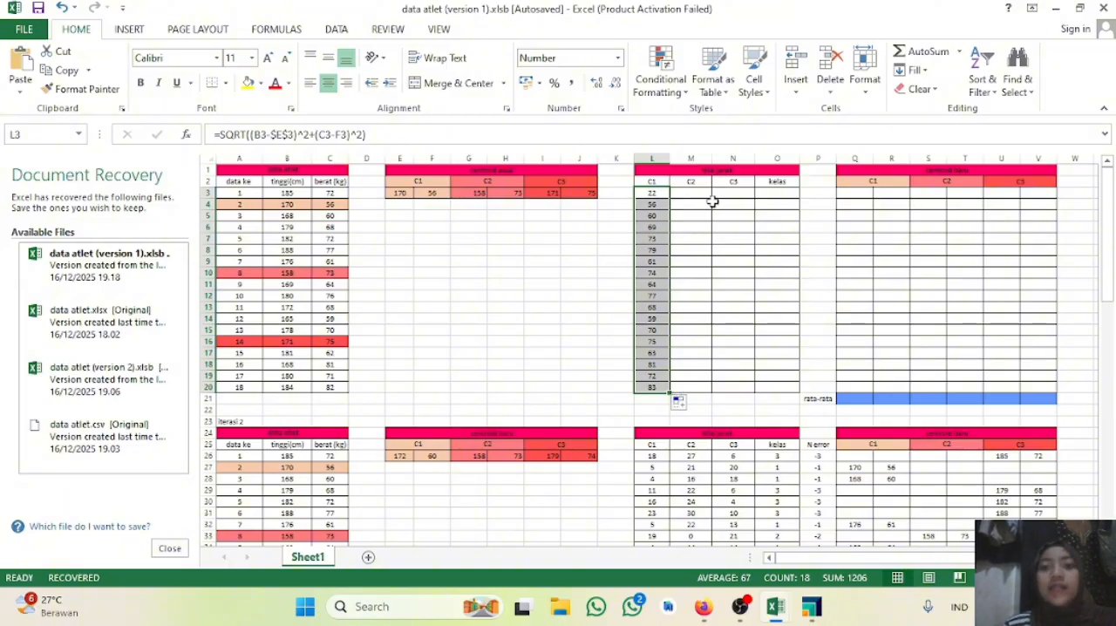
# Step: Start the C2 distance formula for the first athlete in cell M3 with =SQRT((B3-G3)^2+
pyautogui.click(689, 190)
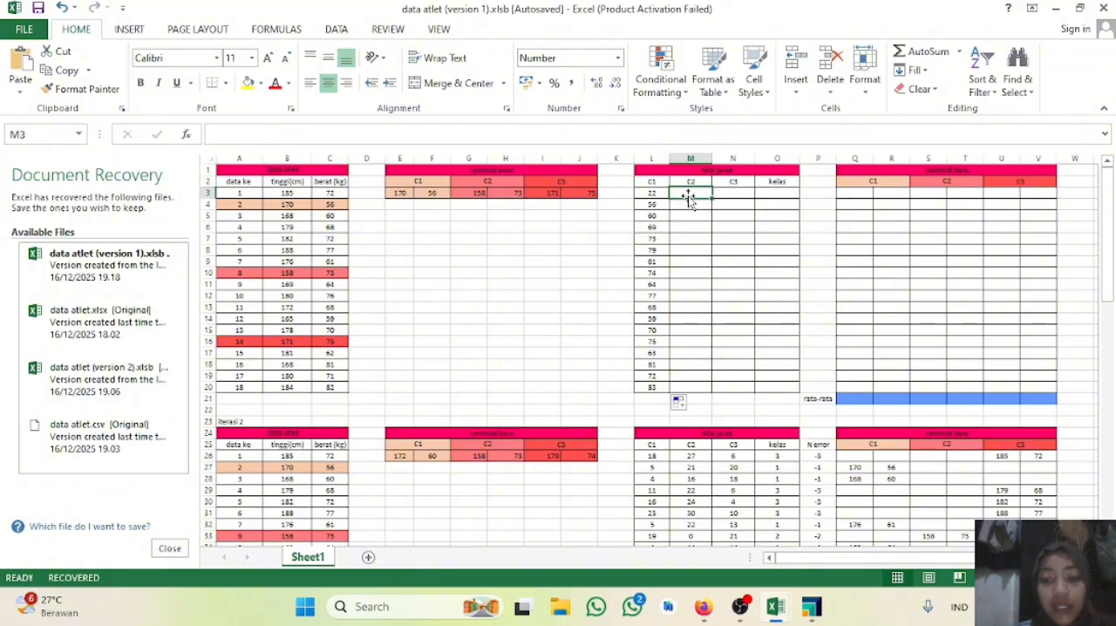
pyautogui.write('=')
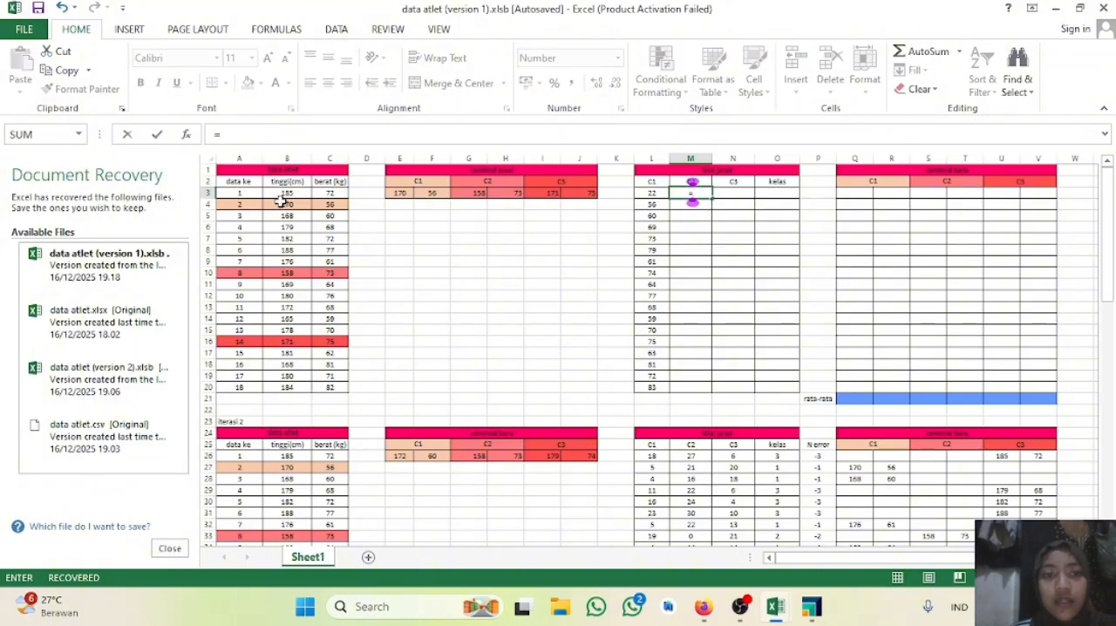
pyautogui.write('sqrt')
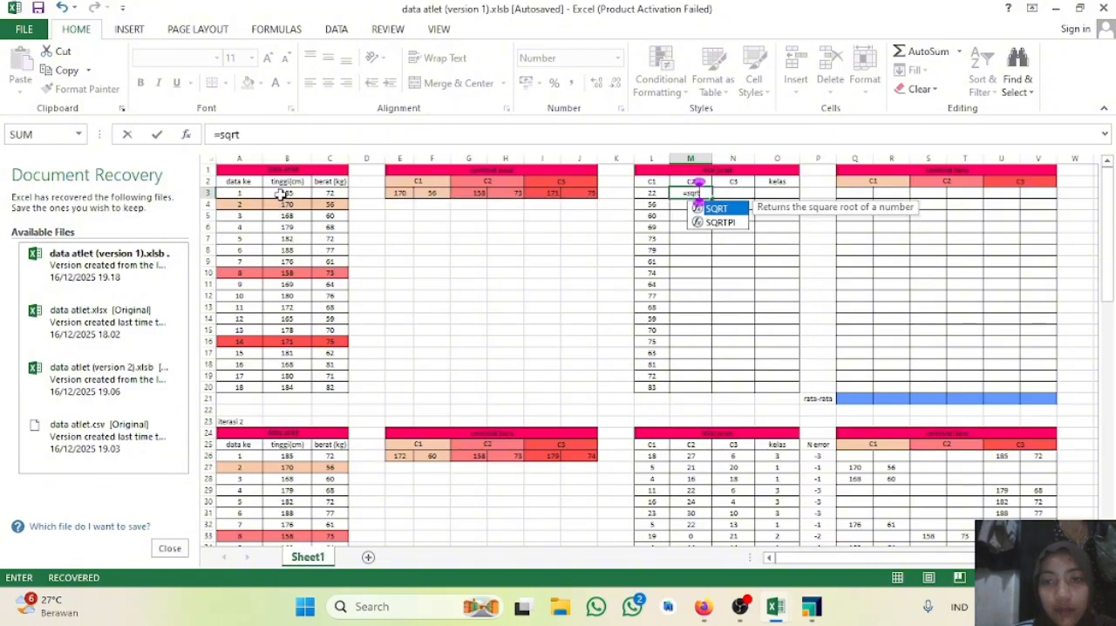
pyautogui.doubleClick(715, 209)
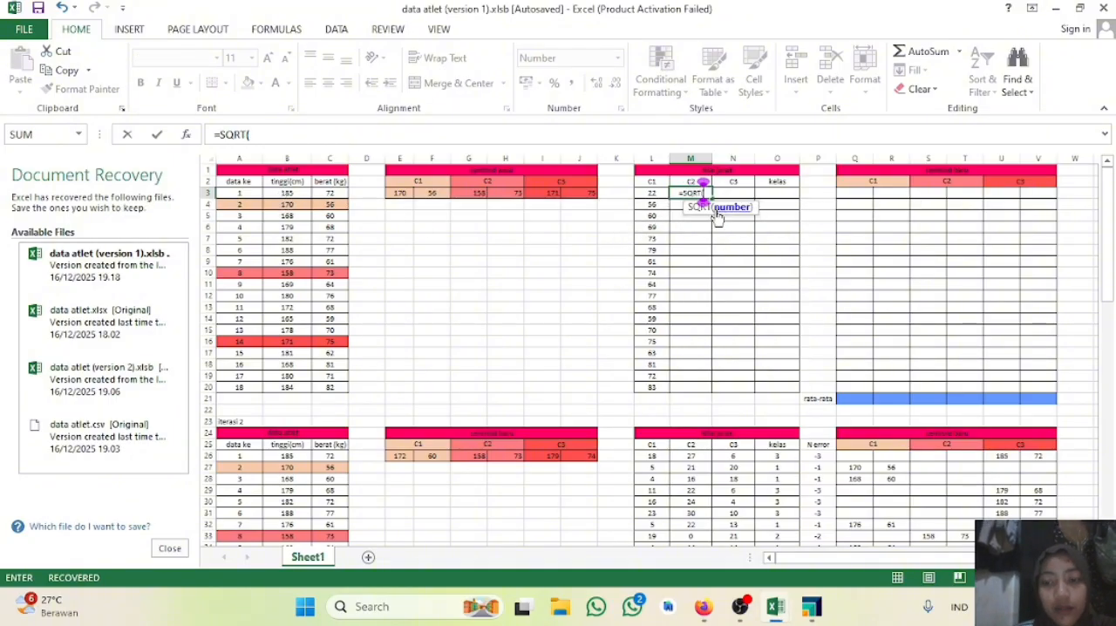
pyautogui.write('(')
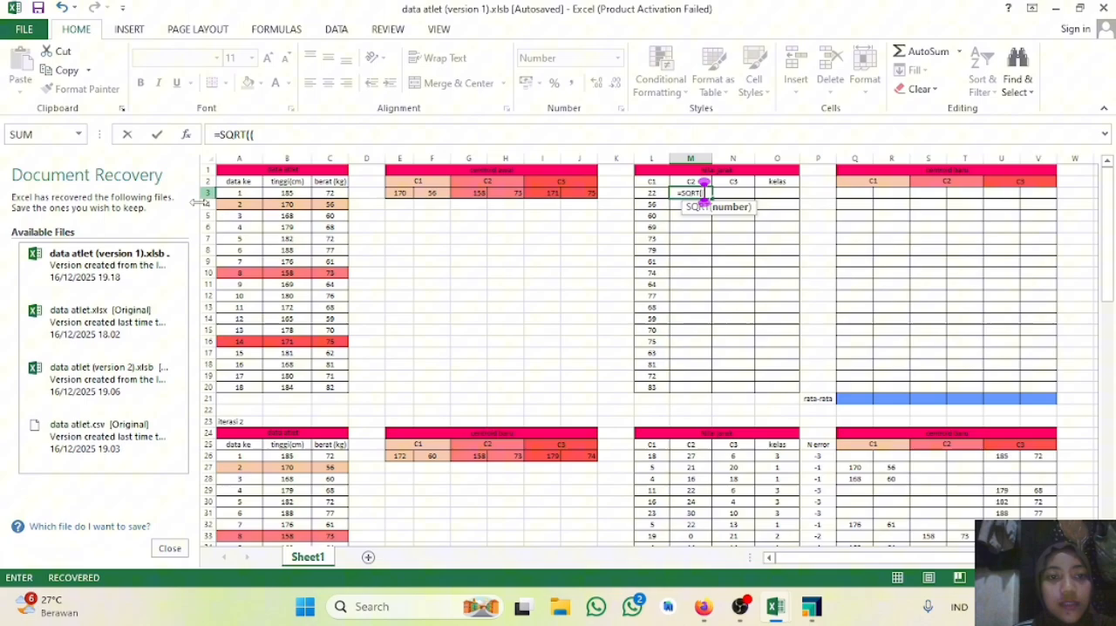
pyautogui.click(288, 192)
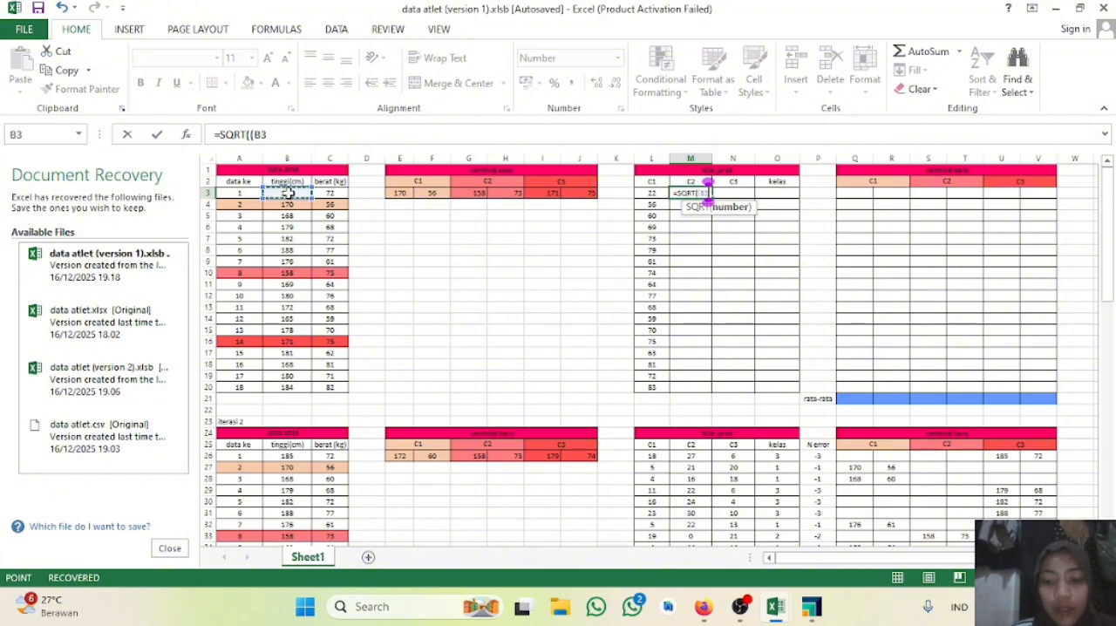
pyautogui.write('-')
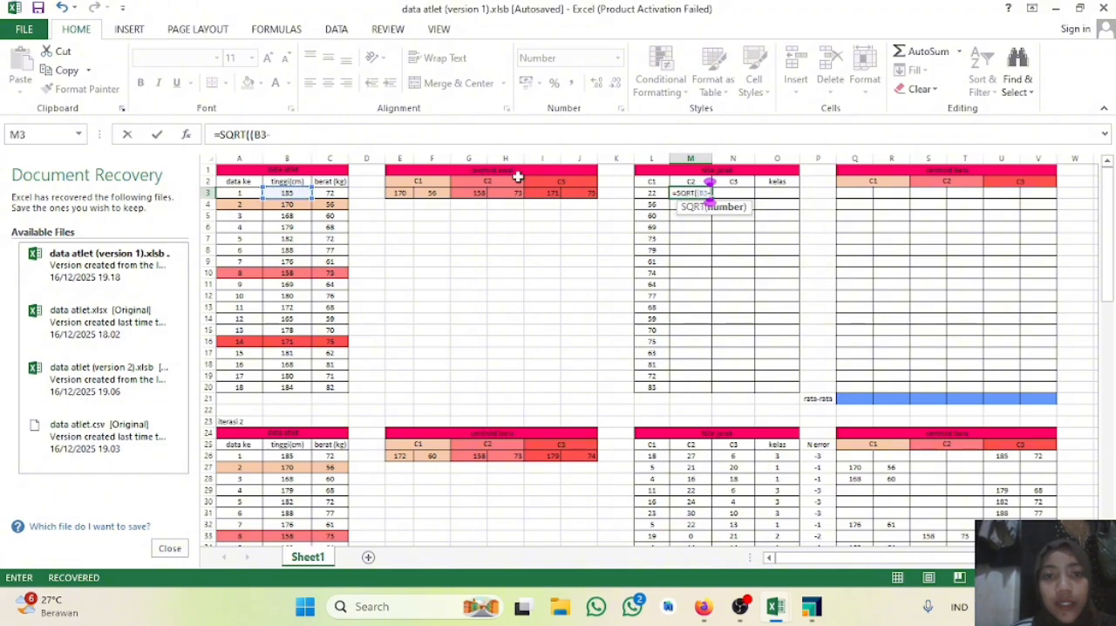
pyautogui.click(473, 194)
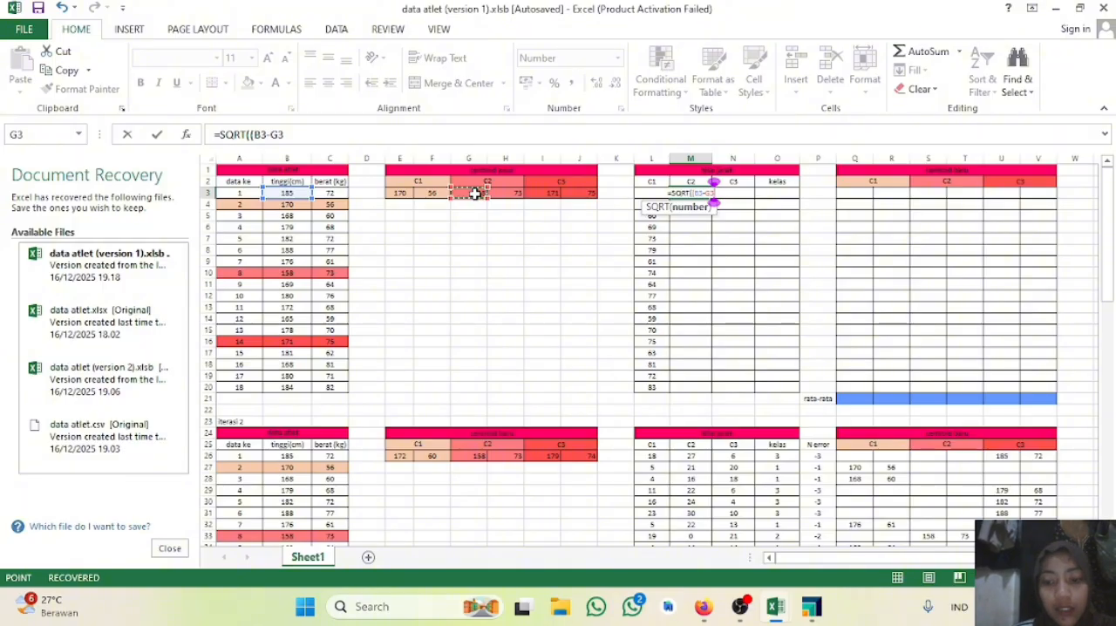
pyautogui.write(')^2')
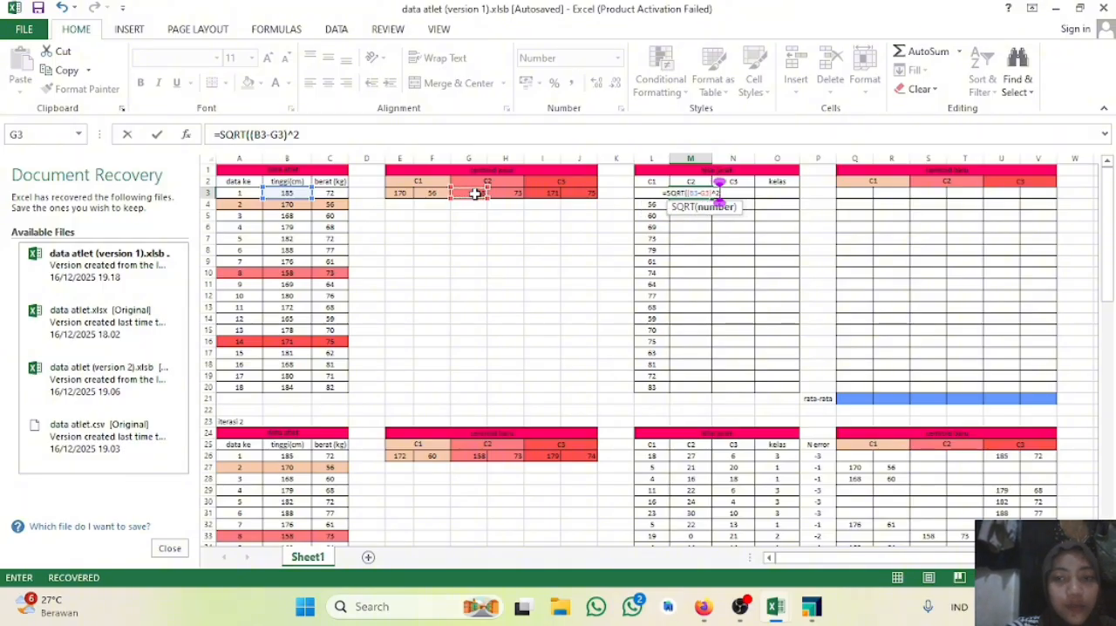
pyautogui.write('=')
pyautogui.press('BackSpace')
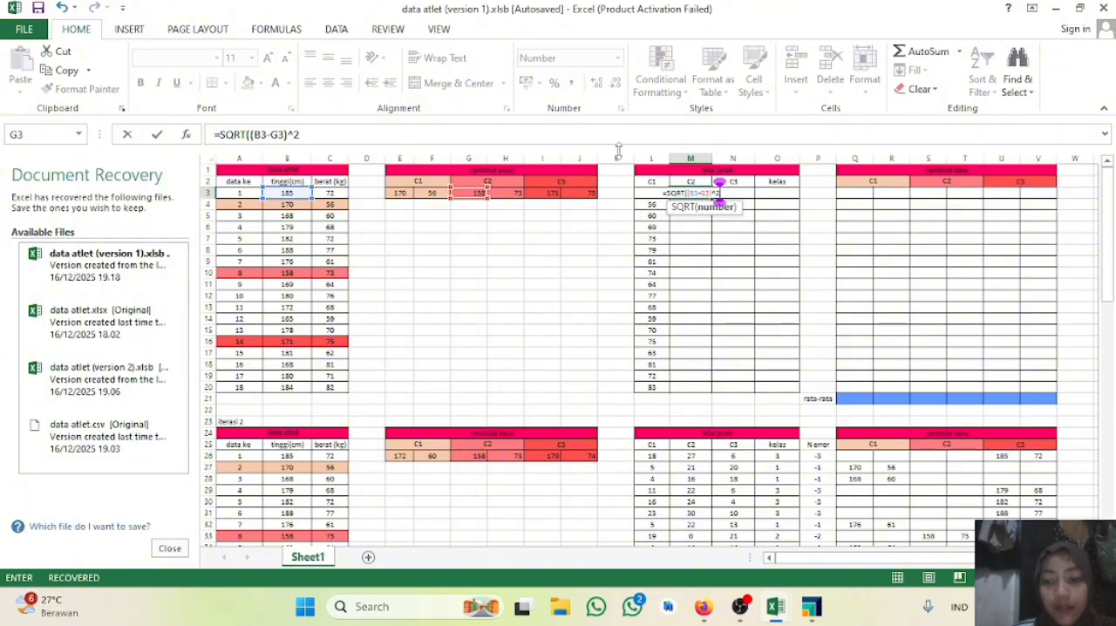
pyautogui.write('+')
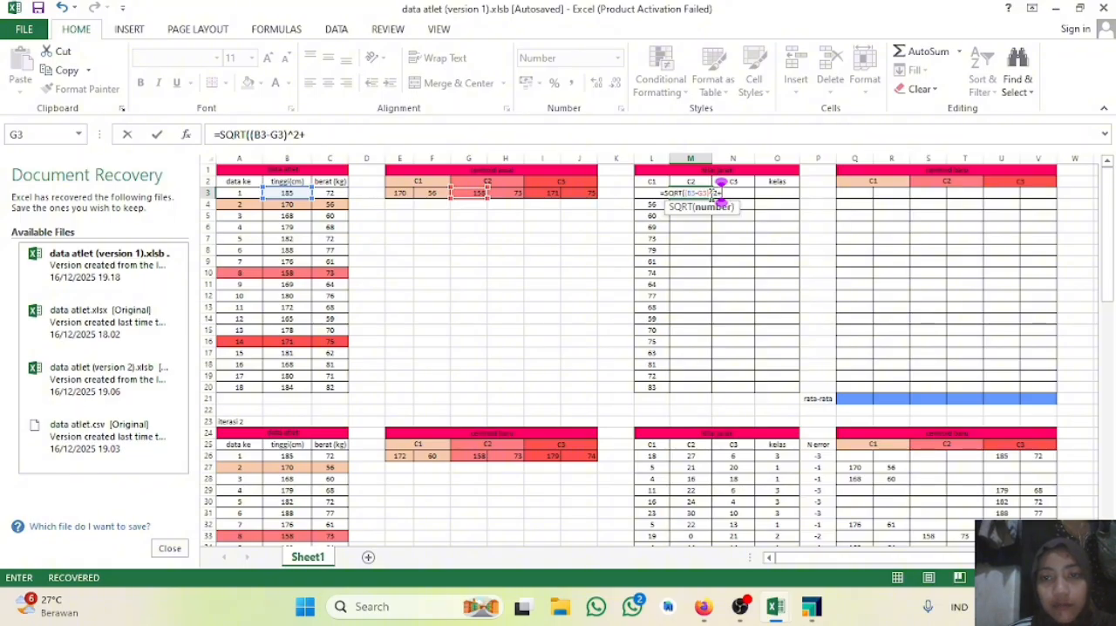
# Step: Make the G3 reference in the M3 formula absolute as $G$3 and append the weight term (C3-H3)^2
pyautogui.click(706, 192)
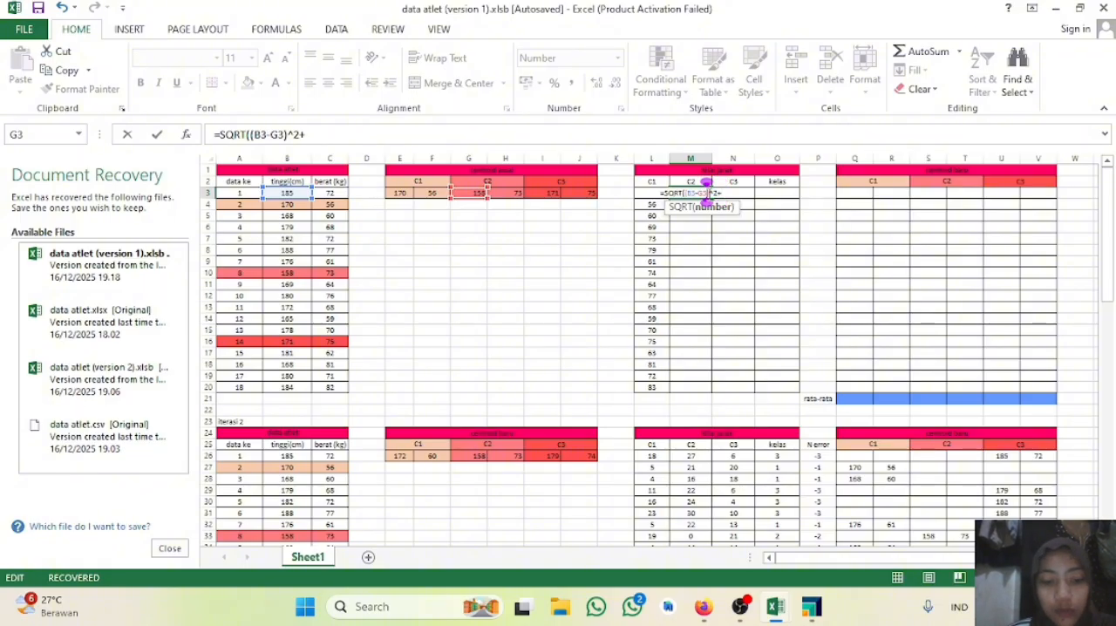
pyautogui.press('F4')
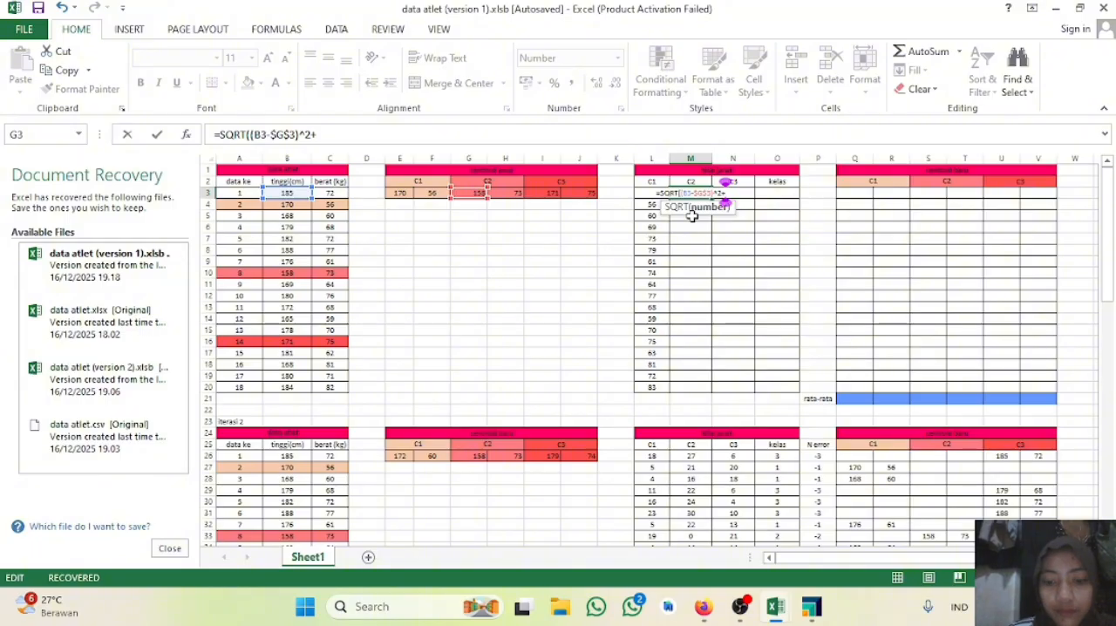
pyautogui.write('(')
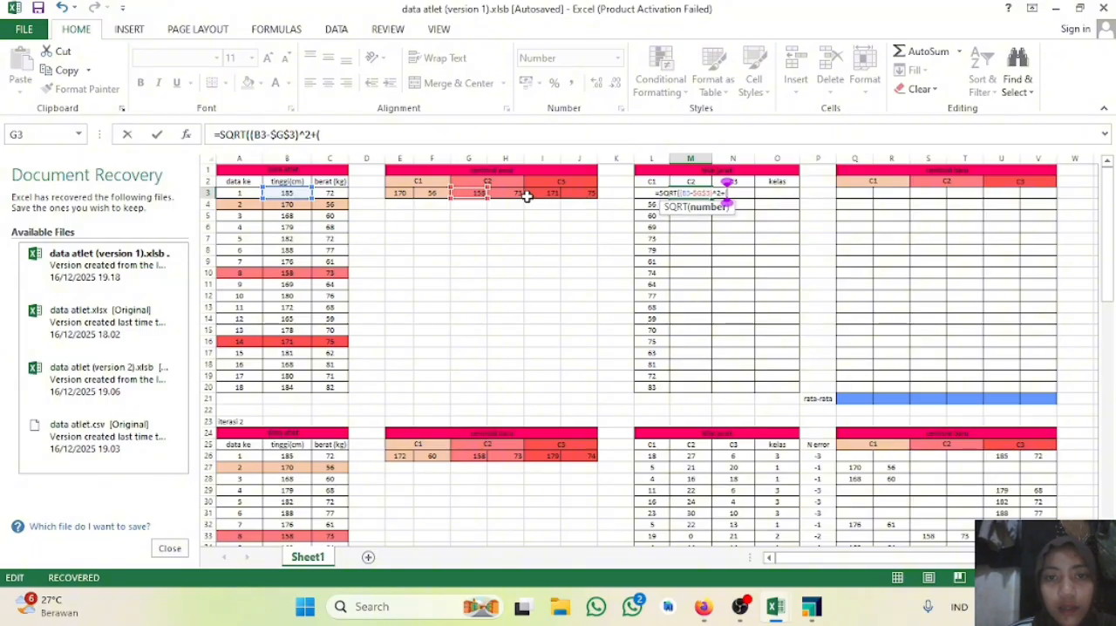
pyautogui.click(324, 193)
pyautogui.write('-')
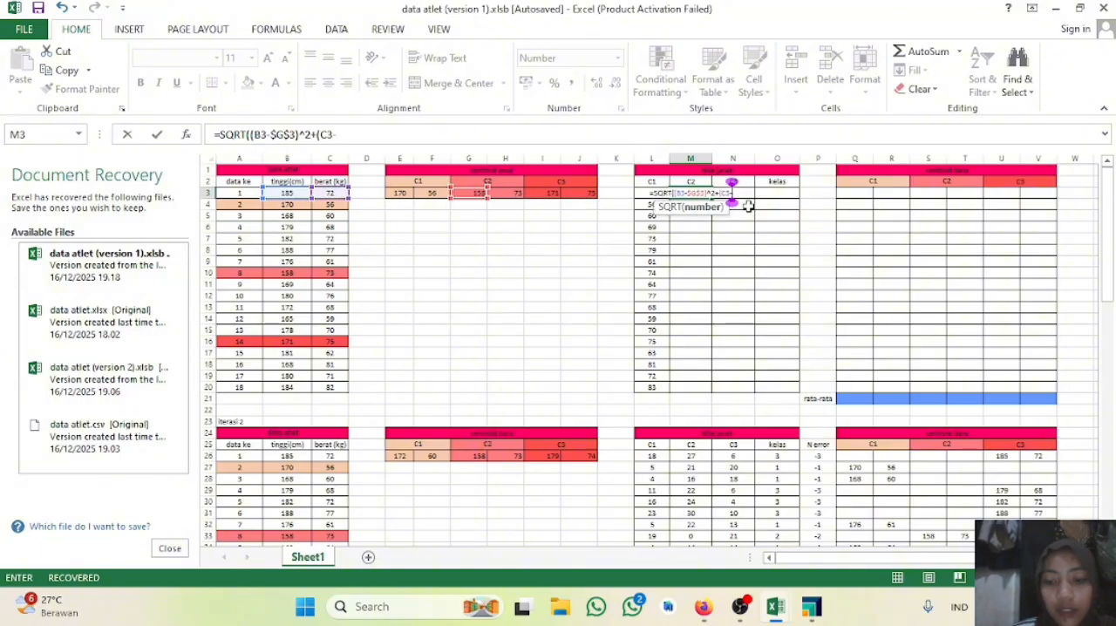
pyautogui.click(513, 192)
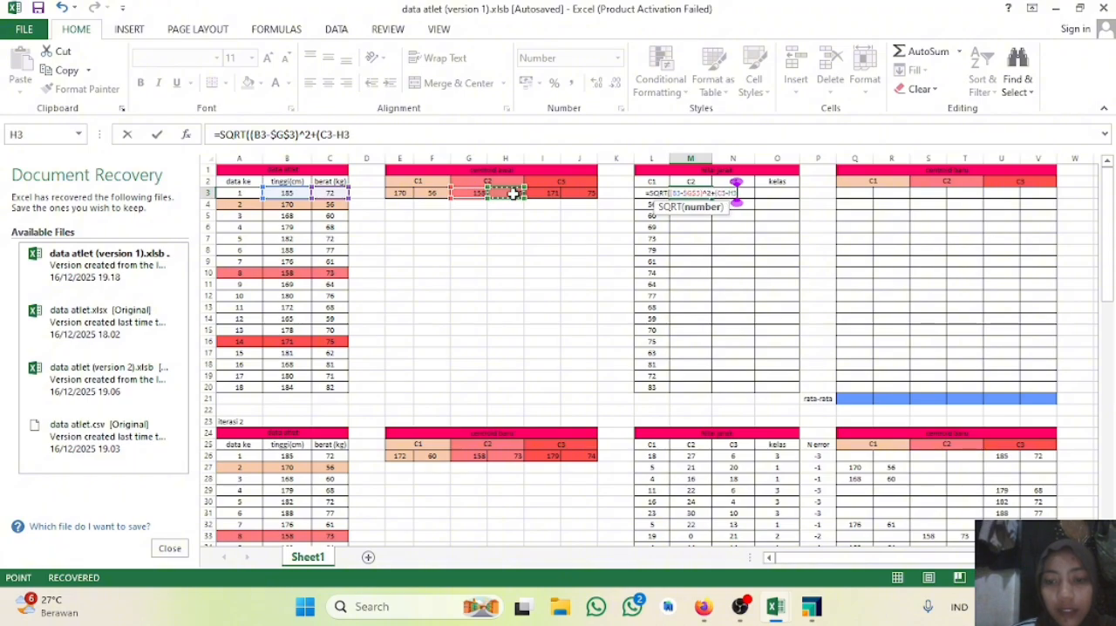
pyautogui.write(')')
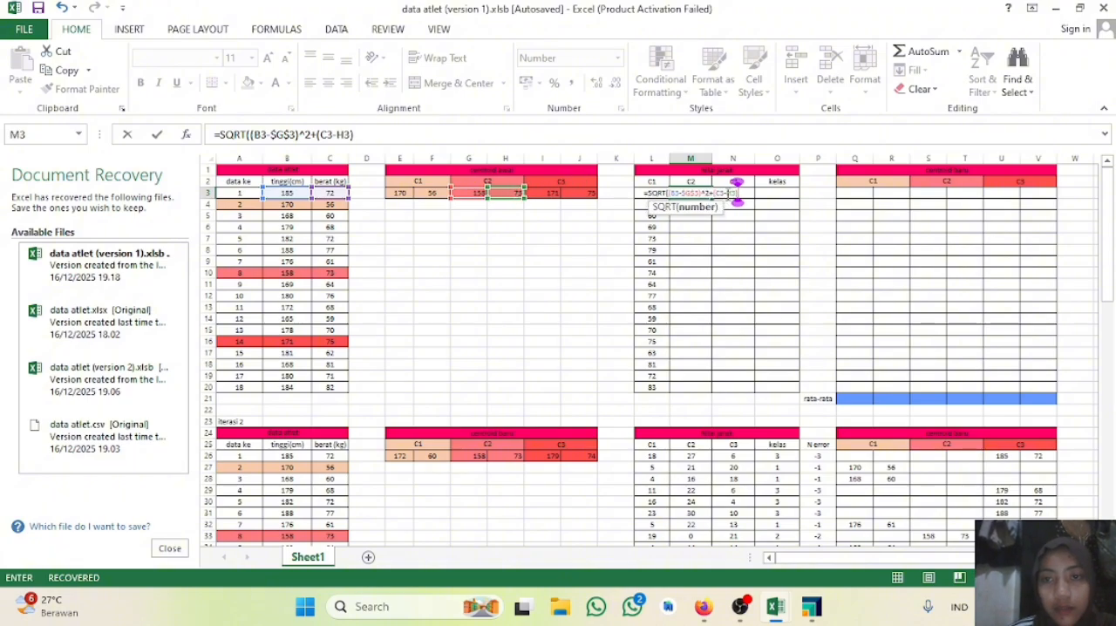
pyautogui.write('^2')
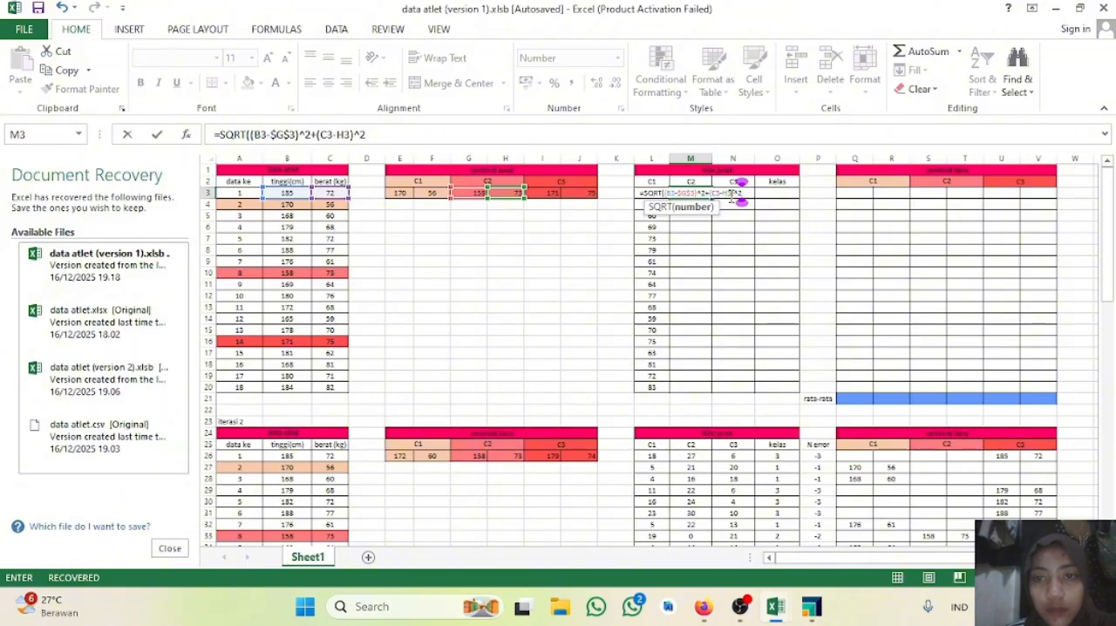
# Step: Finish the M3 formula as =SQRT((B3-$G$3)^2+(C3-H3)^2) and fill it down through M20
pyautogui.click(730, 193)
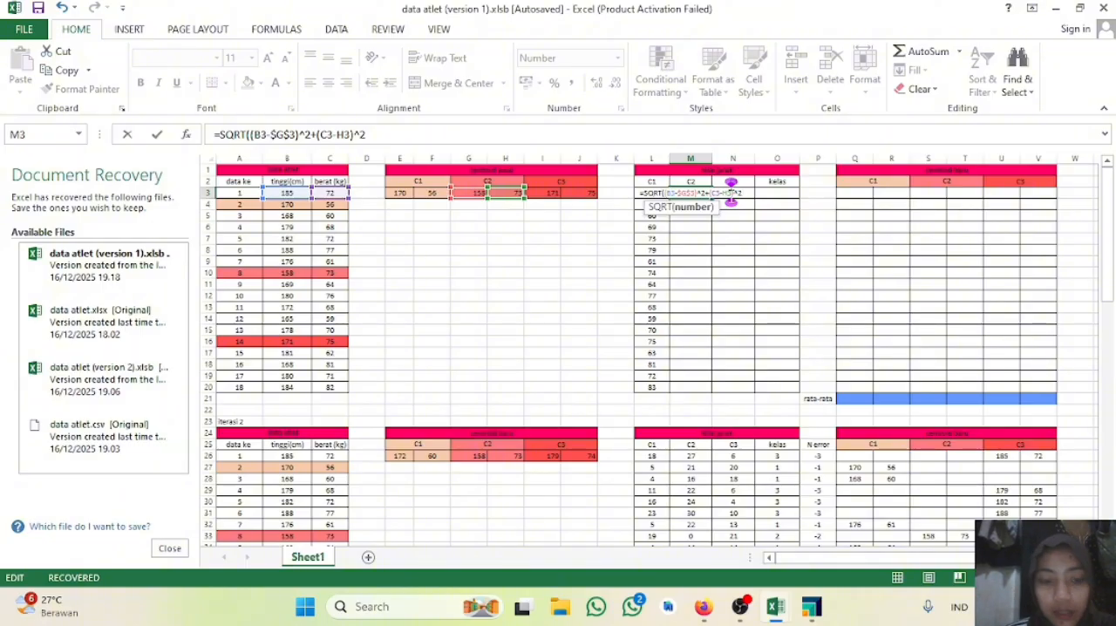
pyautogui.click(747, 193)
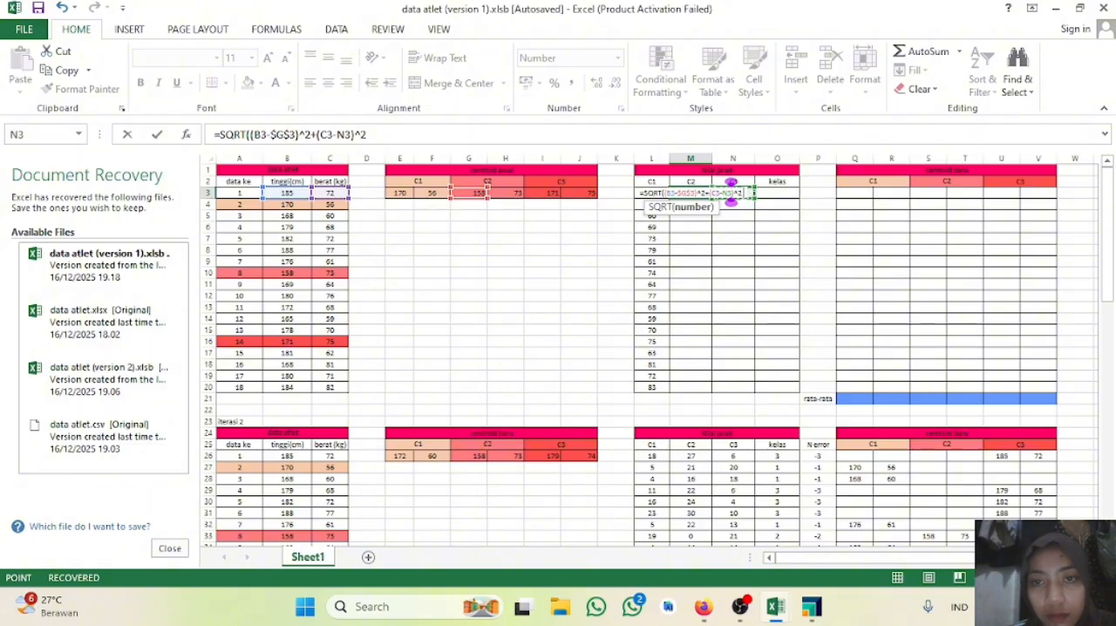
pyautogui.click(515, 195)
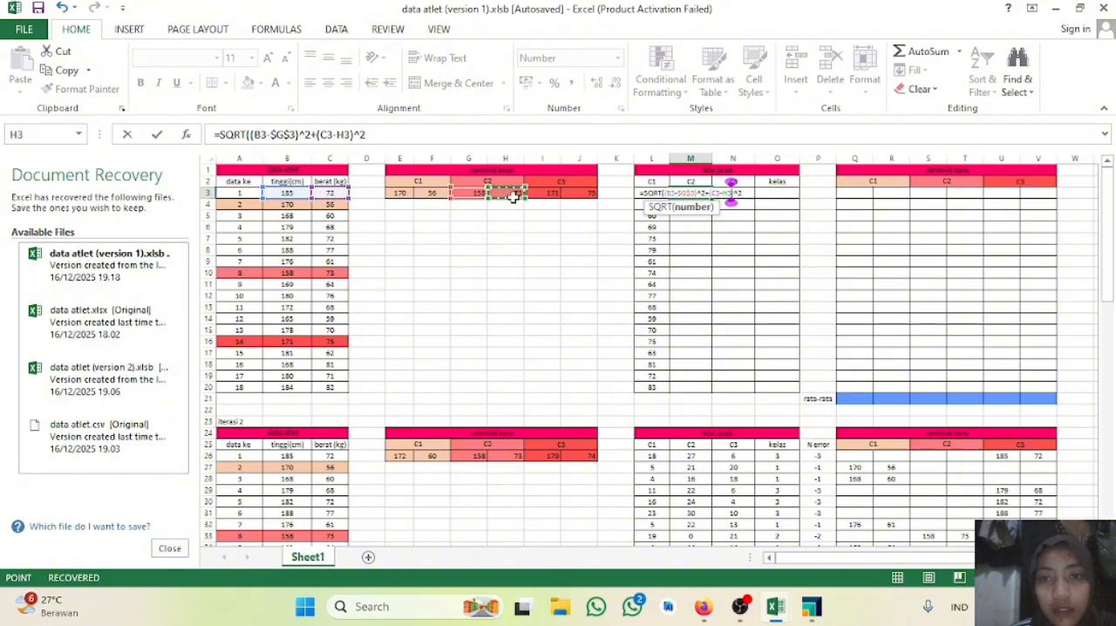
pyautogui.click(741, 192)
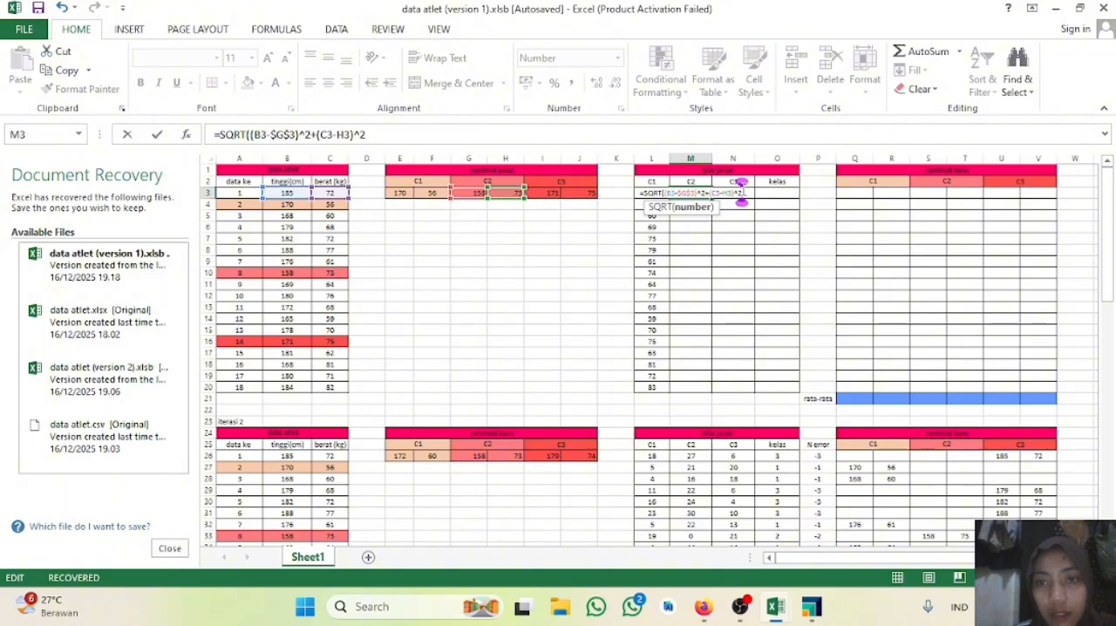
pyautogui.press('Return')
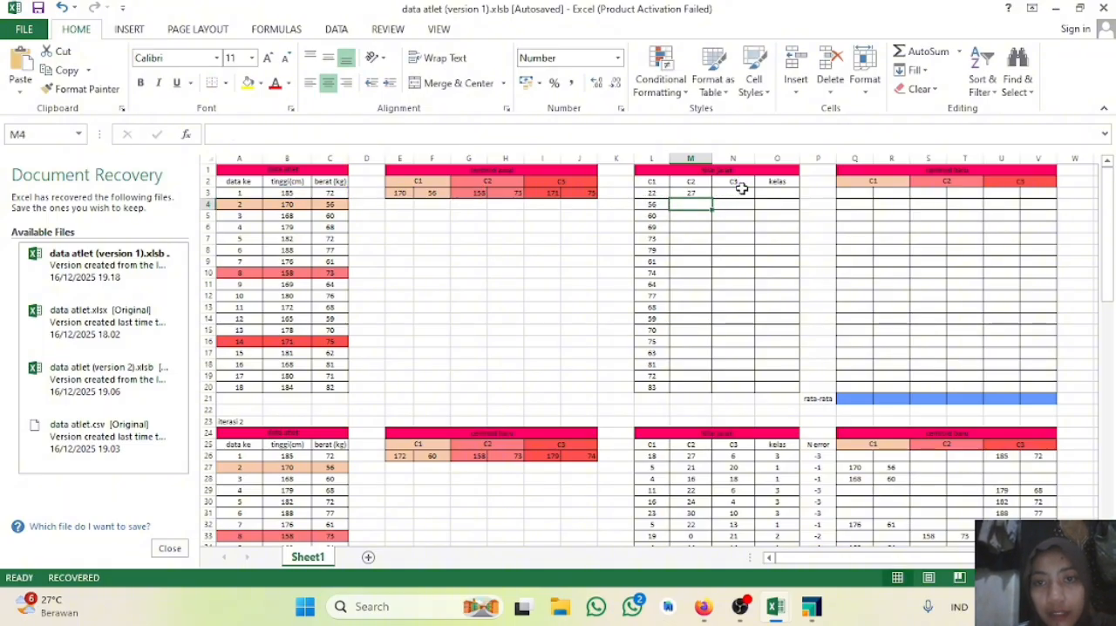
pyautogui.click(695, 192)
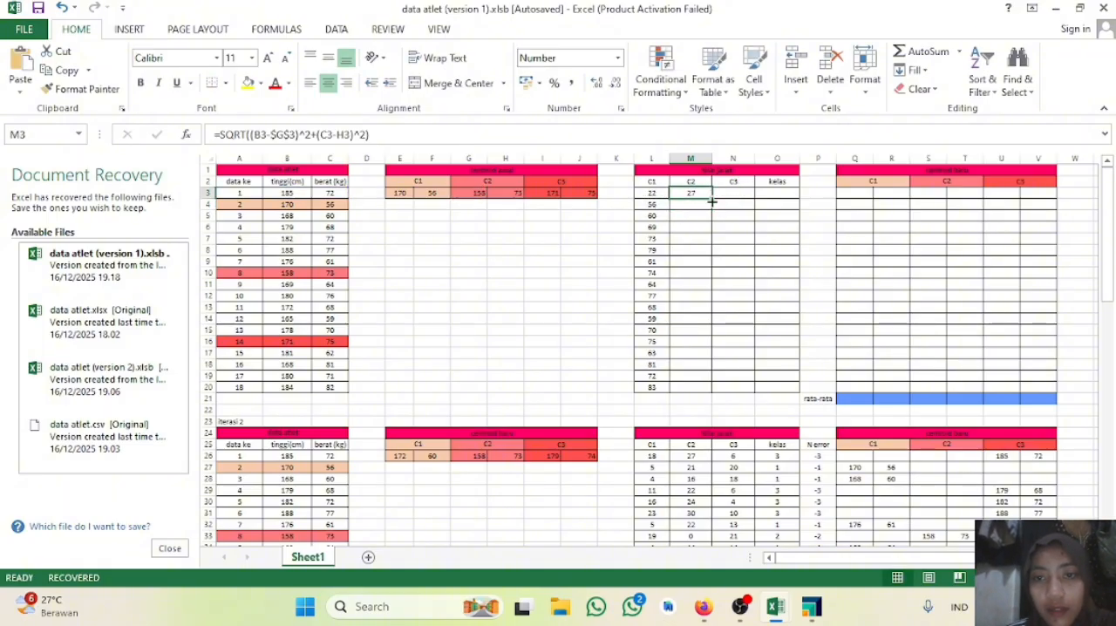
pyautogui.moveTo(711, 198); pyautogui.dragTo(703, 394)
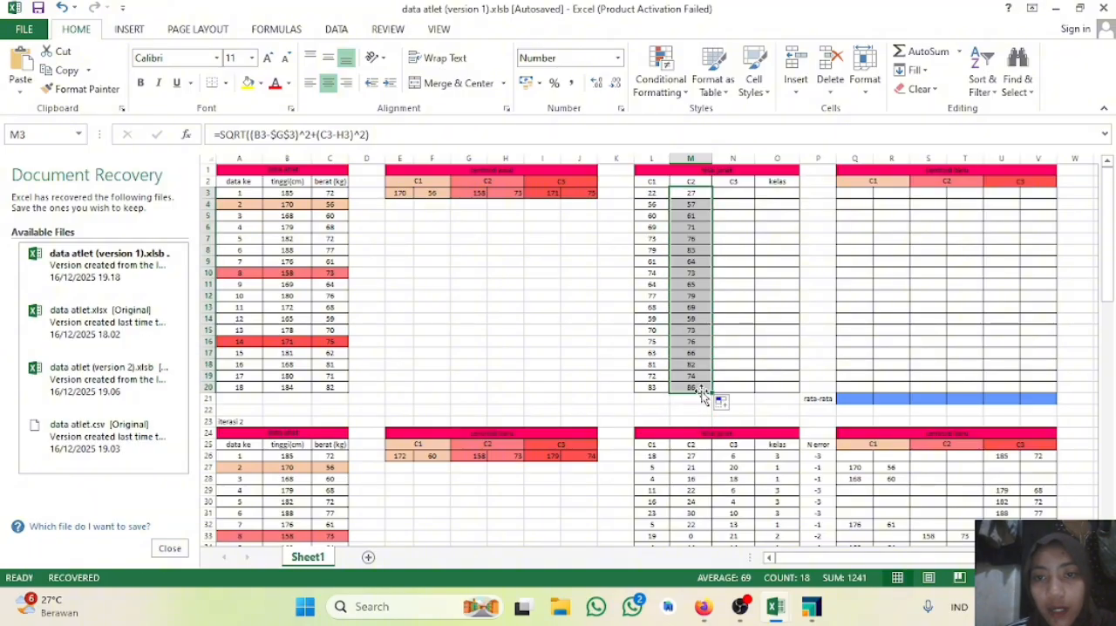
# Step: Make the F3 reference in the L3 formula absolute as $F$3 and refill the C1 distances down through L20
pyautogui.click(651, 195)
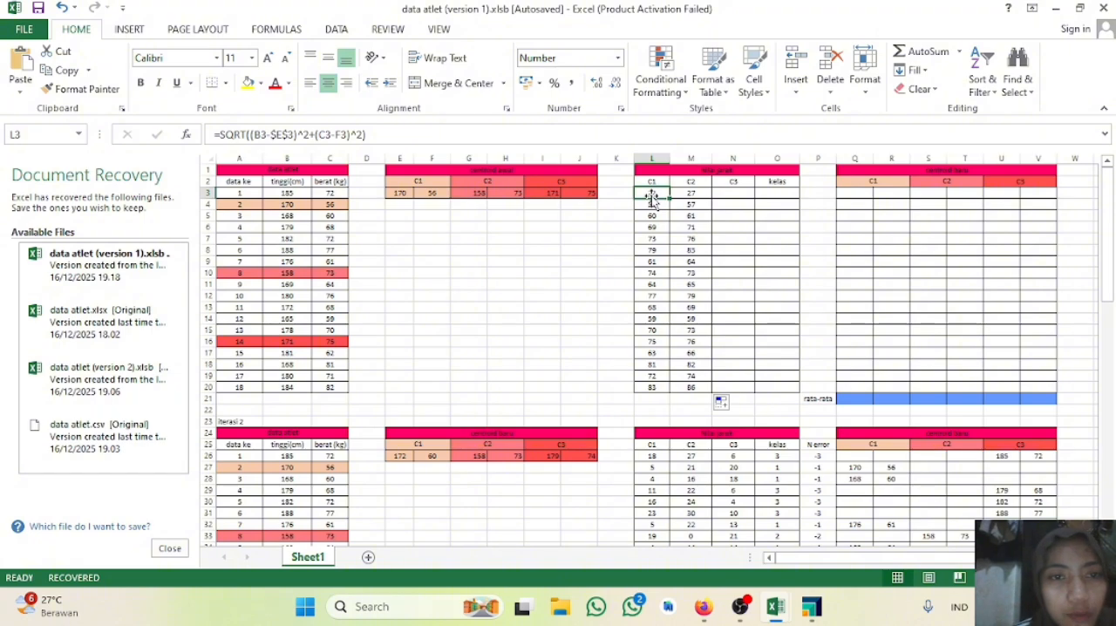
pyautogui.doubleClick(652, 198)
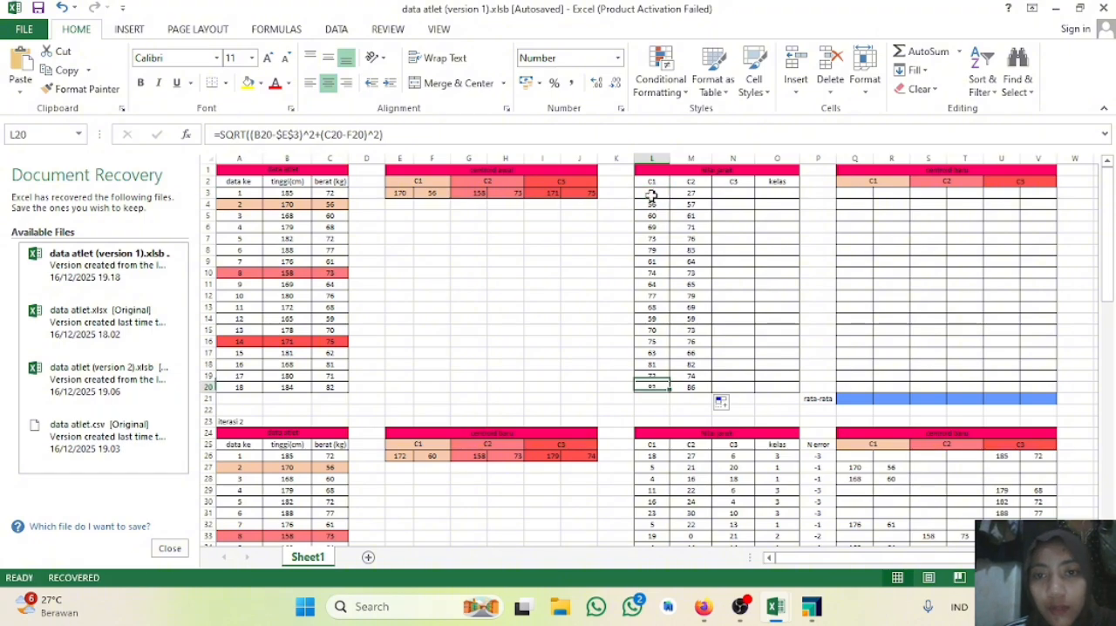
pyautogui.click(654, 192)
pyautogui.doubleClick(654, 192)
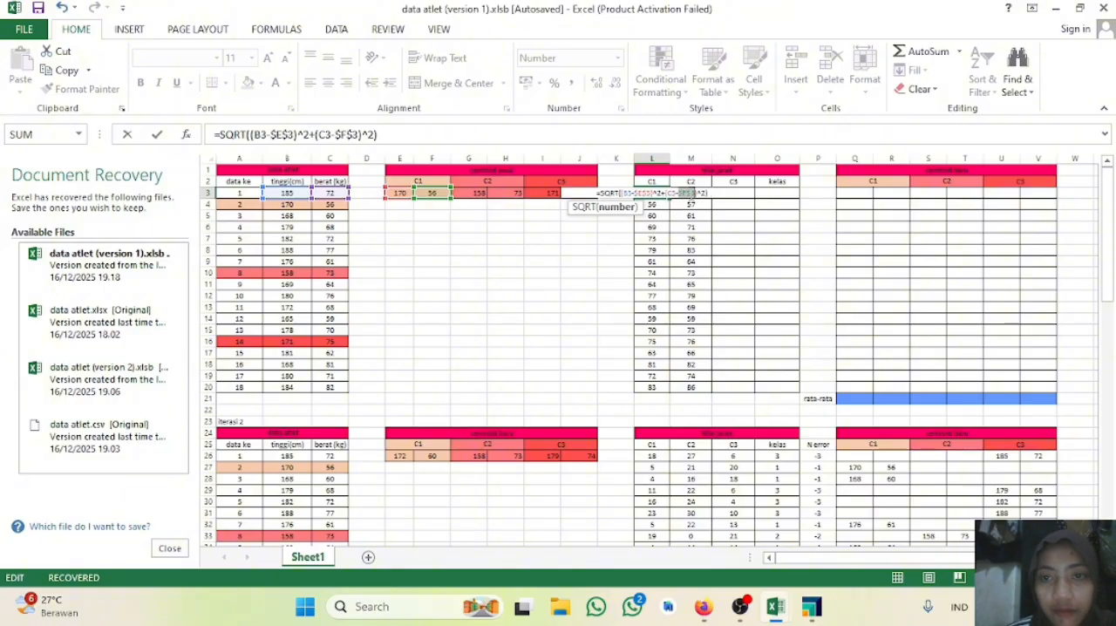
pyautogui.press('Return')
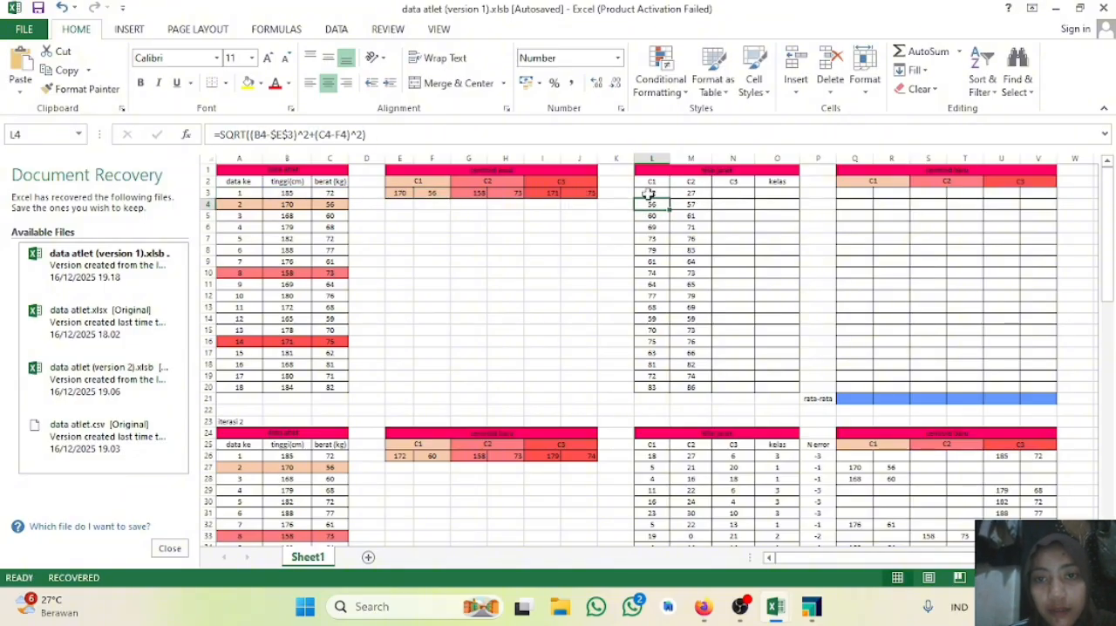
pyautogui.press('Up')
pyautogui.moveTo(669, 197); pyautogui.dragTo(662, 392)
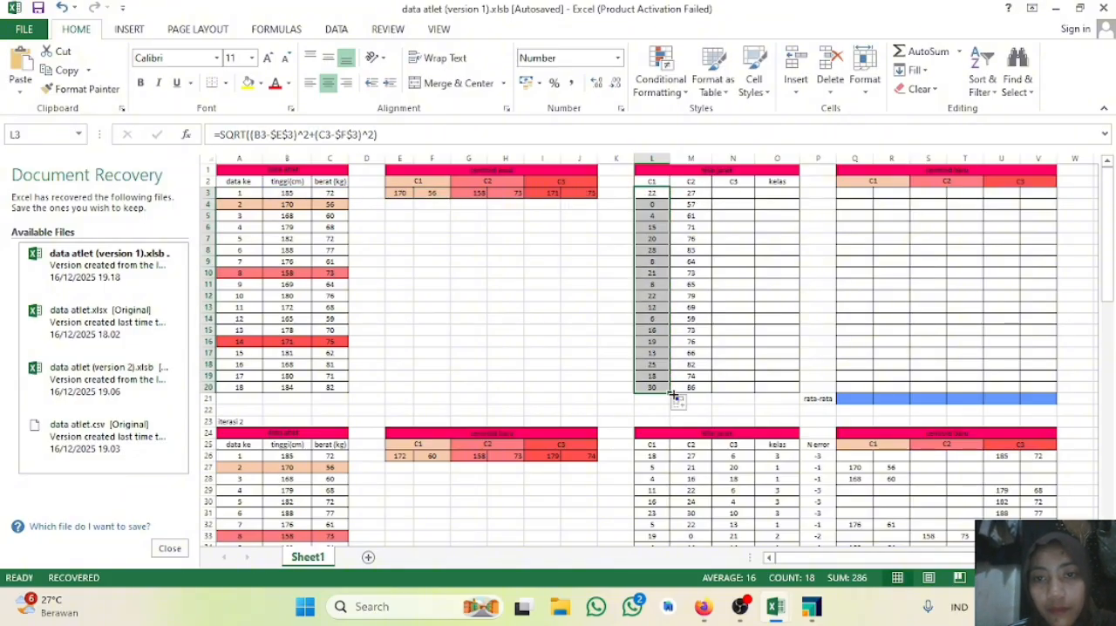
# Step: Make the H3 reference in the M3 formula absolute as $H$3 and refill the C2 distances down through M20
pyautogui.doubleClick(697, 194)
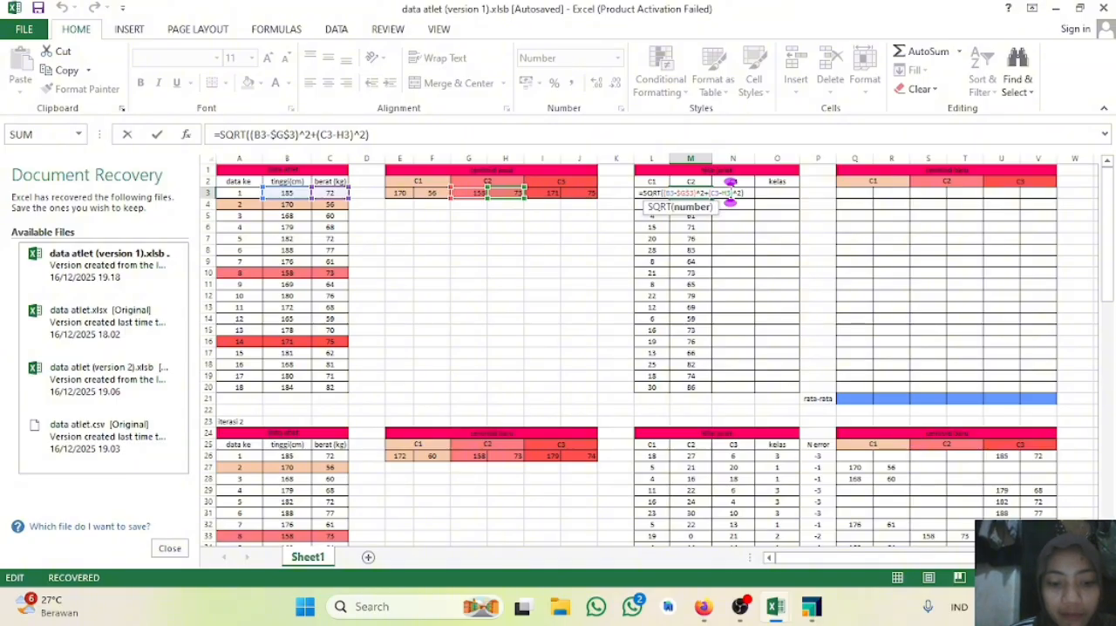
pyautogui.press('F4')
pyautogui.press('Return')
pyautogui.click(704, 193)
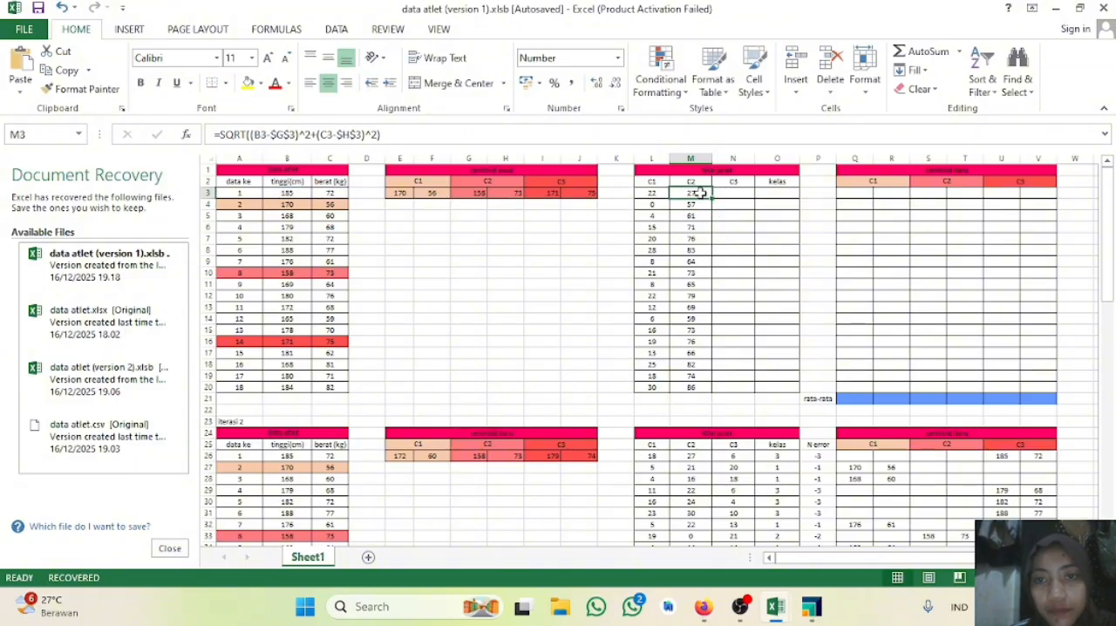
pyautogui.moveTo(707, 198); pyautogui.dragTo(695, 392)
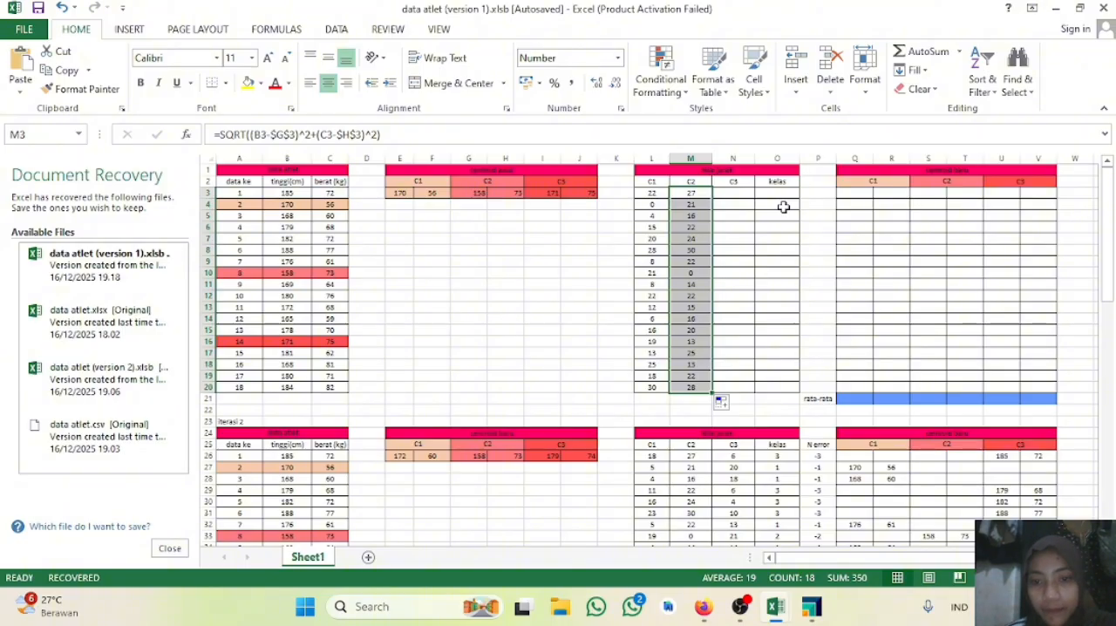
# Step: Start the C3 distance formula in N3 with the height term =SQRT((B3-$I$3)^2, using an absolute centroid reference
pyautogui.click(737, 194)
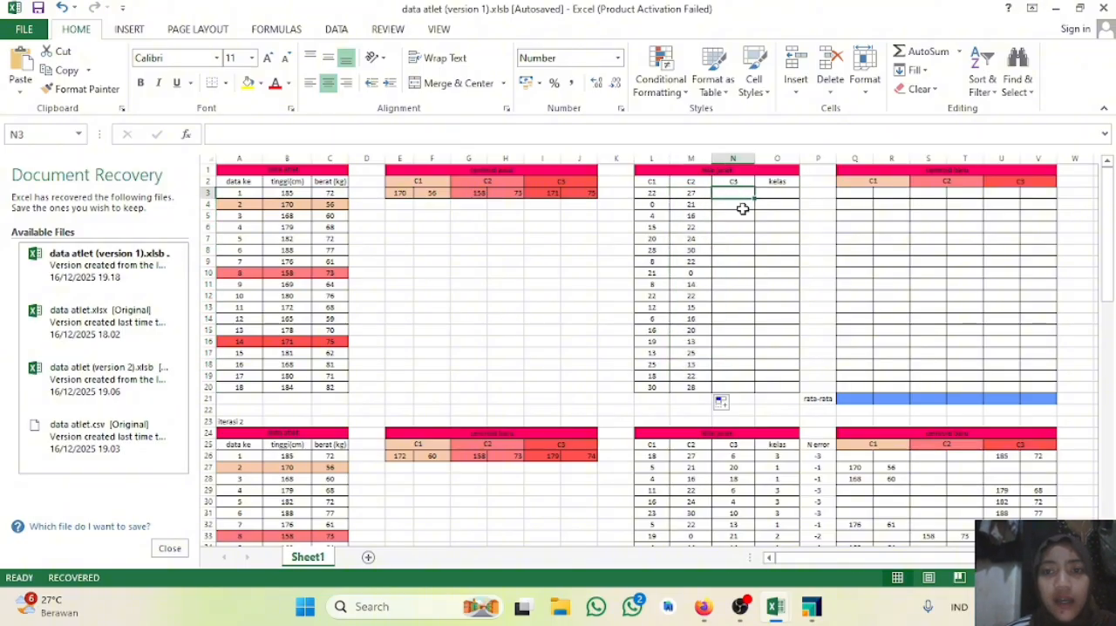
pyautogui.click(687, 194)
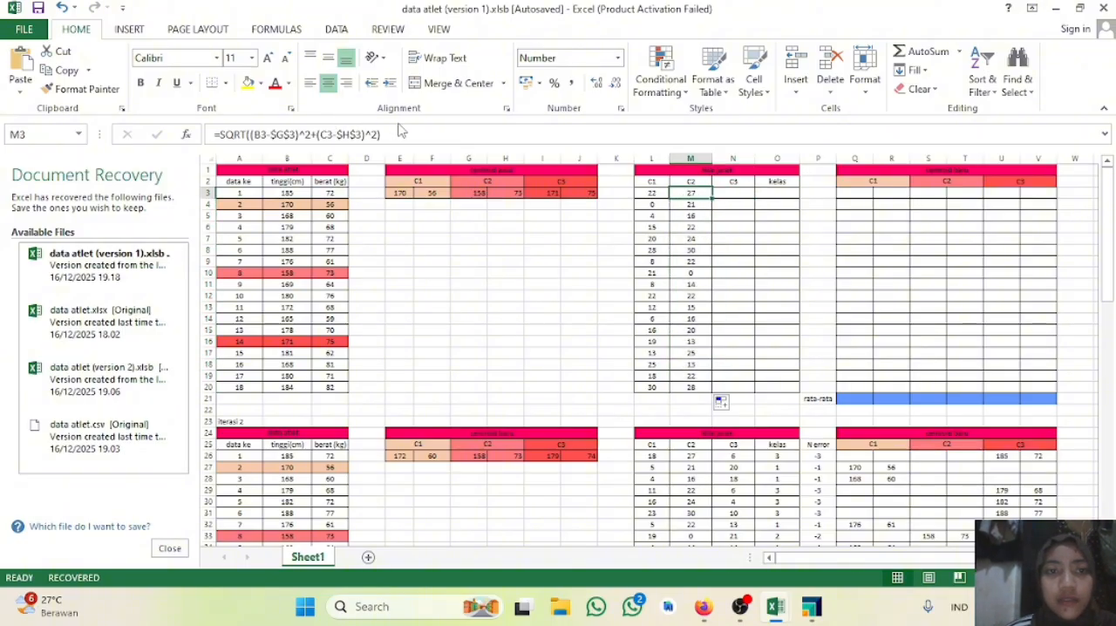
pyautogui.click(737, 194)
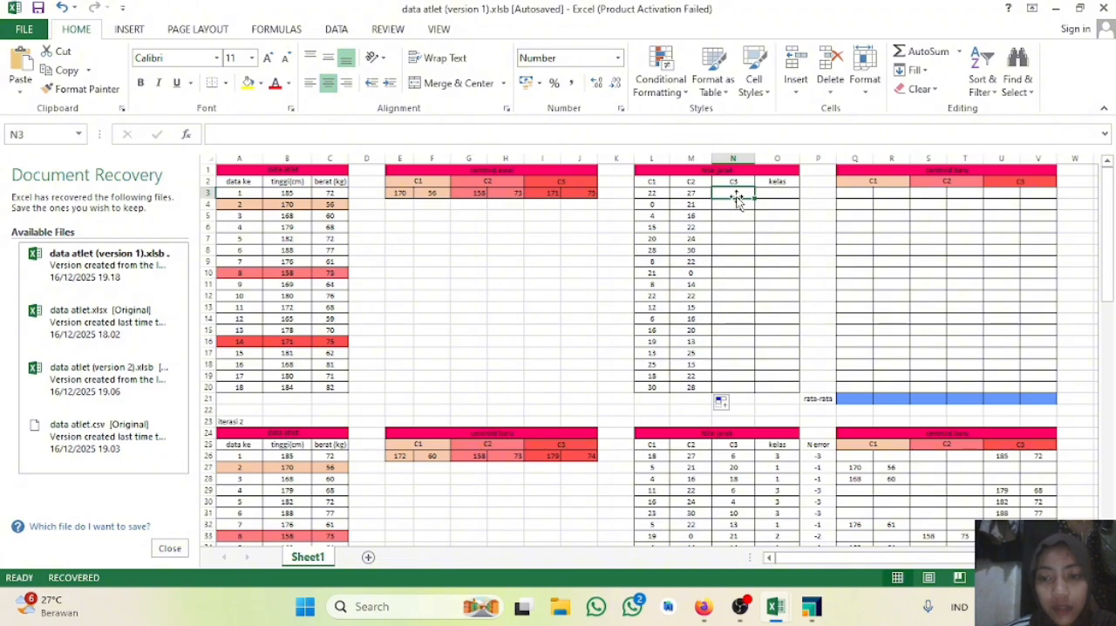
pyautogui.write('=sqr')
pyautogui.write('t')
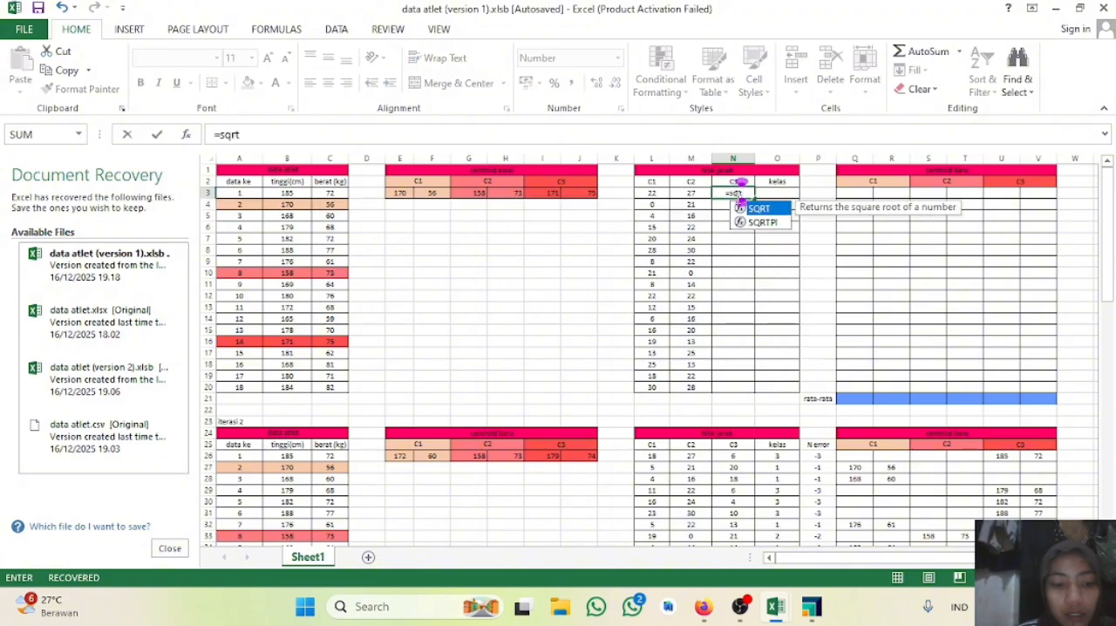
pyautogui.doubleClick(758, 208)
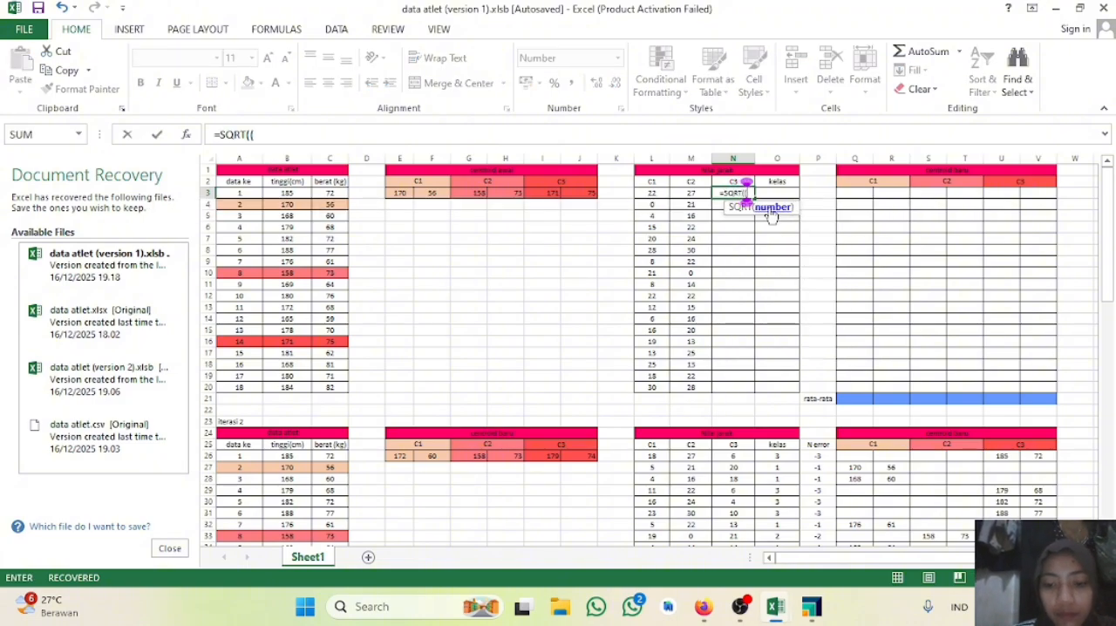
pyautogui.write('(')
pyautogui.click(287, 192)
pyautogui.write('-')
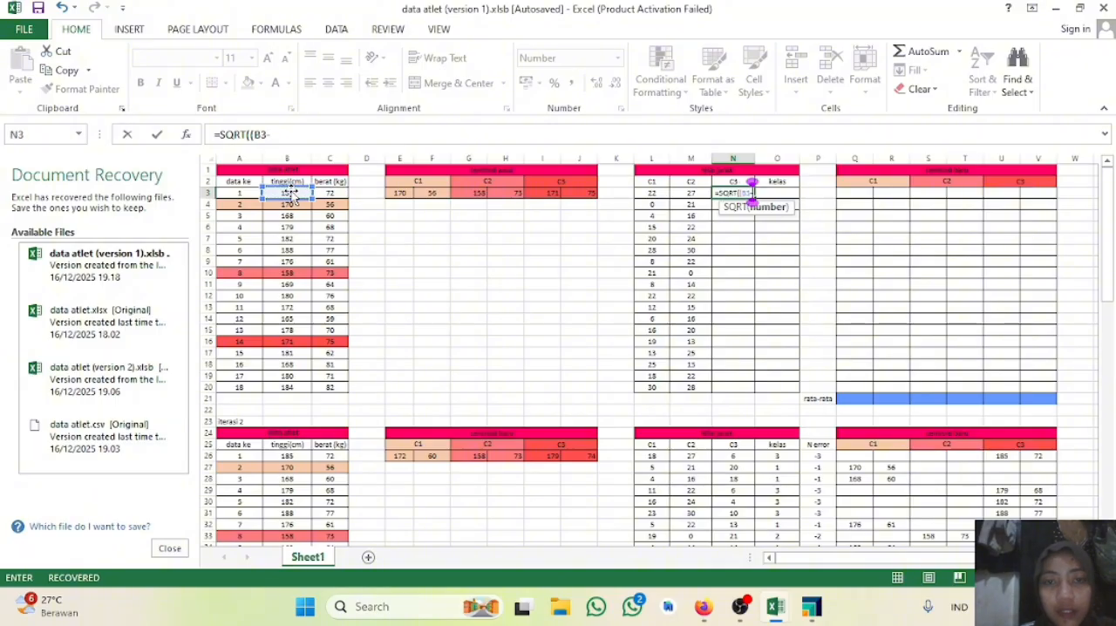
pyautogui.click(547, 192)
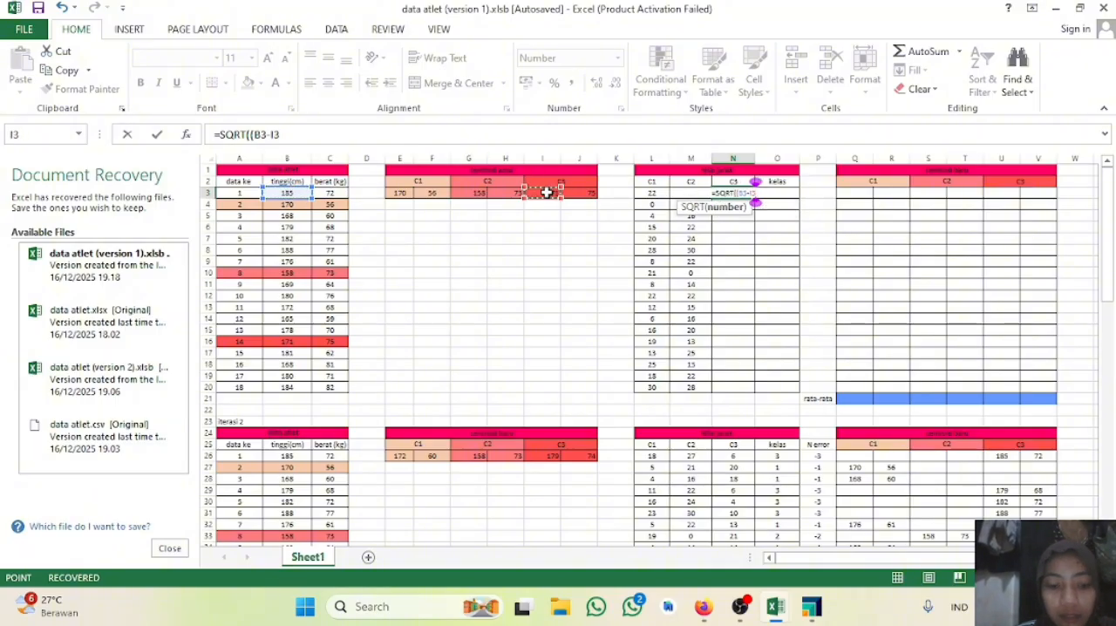
pyautogui.press('F4')
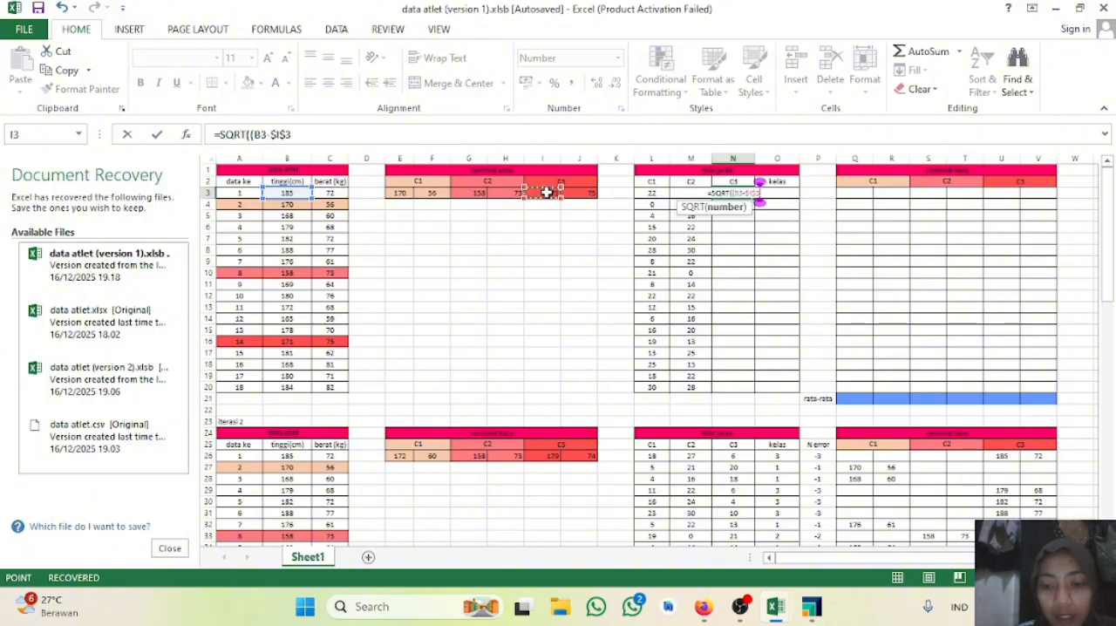
pyautogui.write(')^')
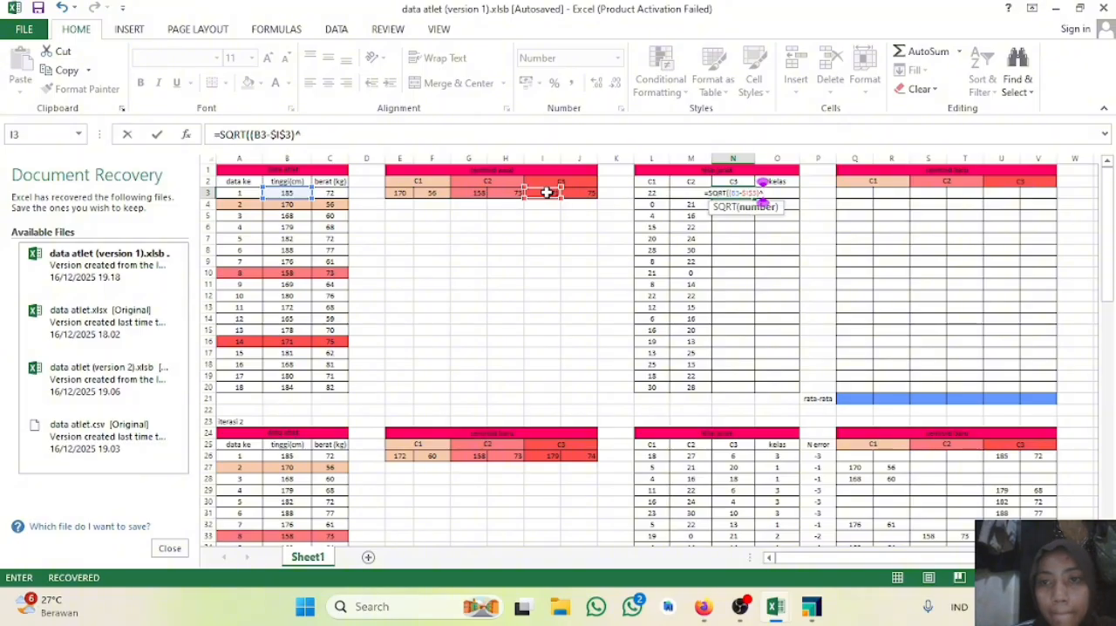
pyautogui.write('2')
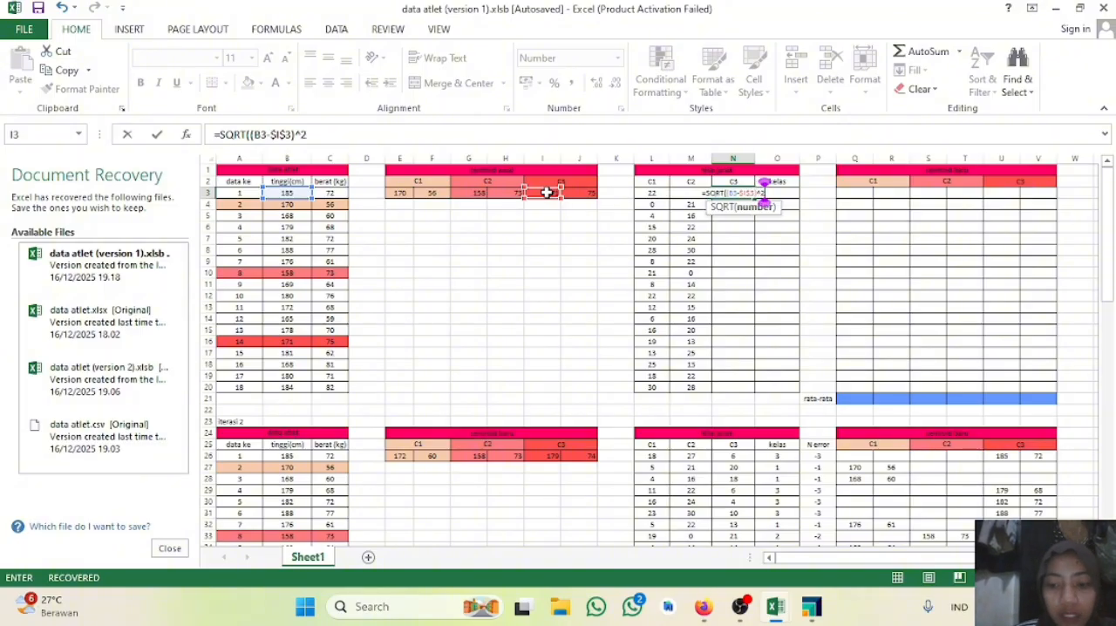
pyautogui.write('+')
# Step: Append the weight term +(C3-$J$3)^2) to the N3 formula with an absolute J3 reference and enter it
pyautogui.press('BackSpace')
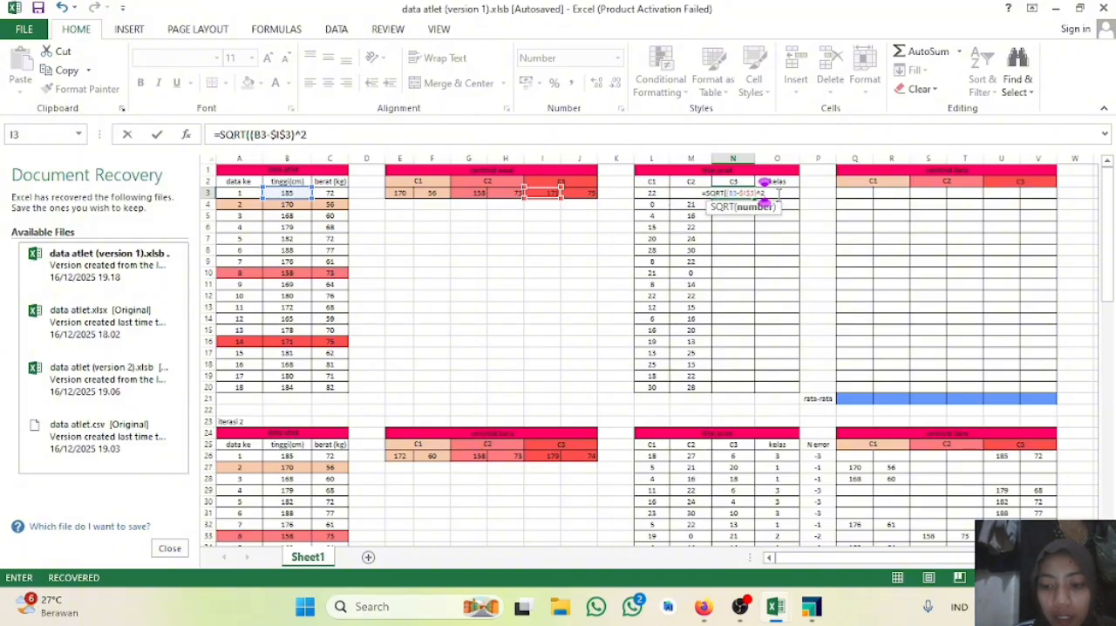
pyautogui.write('+(')
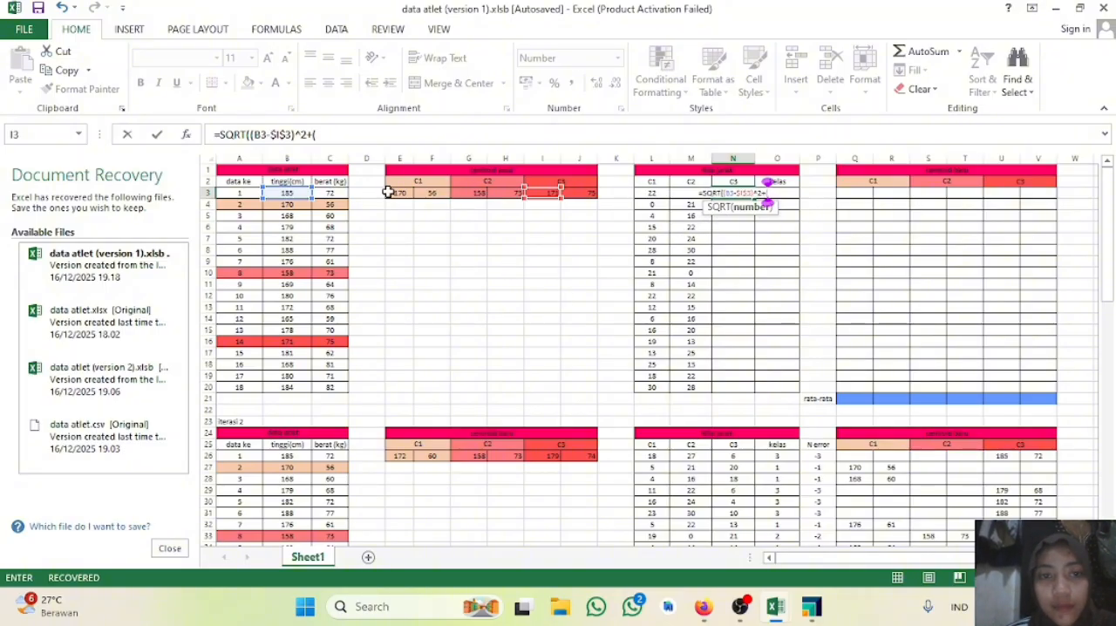
pyautogui.click(327, 196)
pyautogui.write('-')
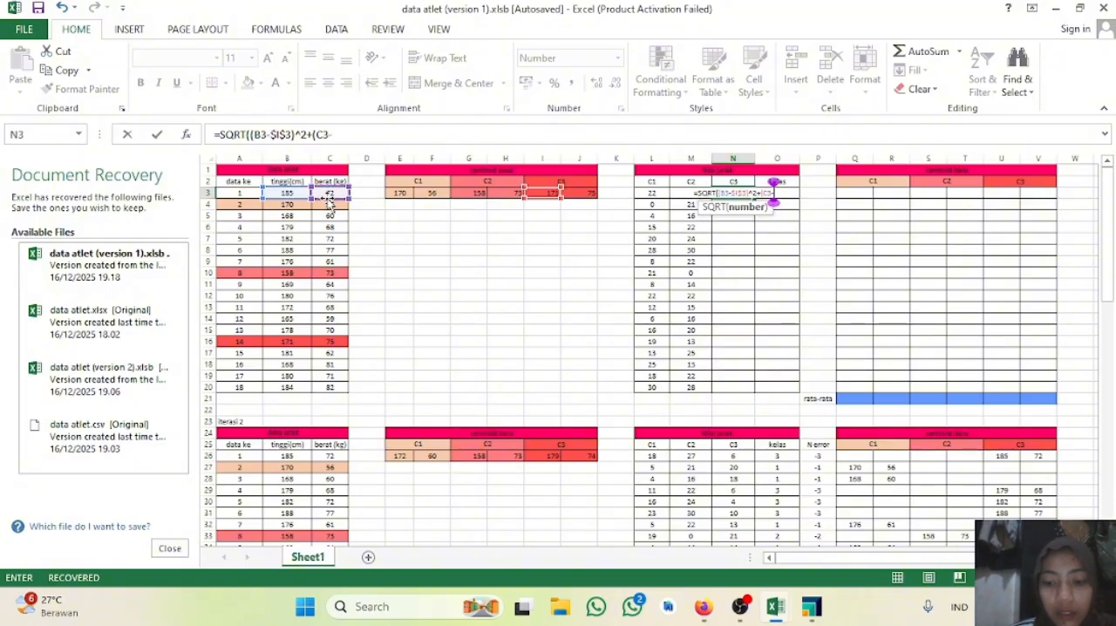
pyautogui.click(584, 194)
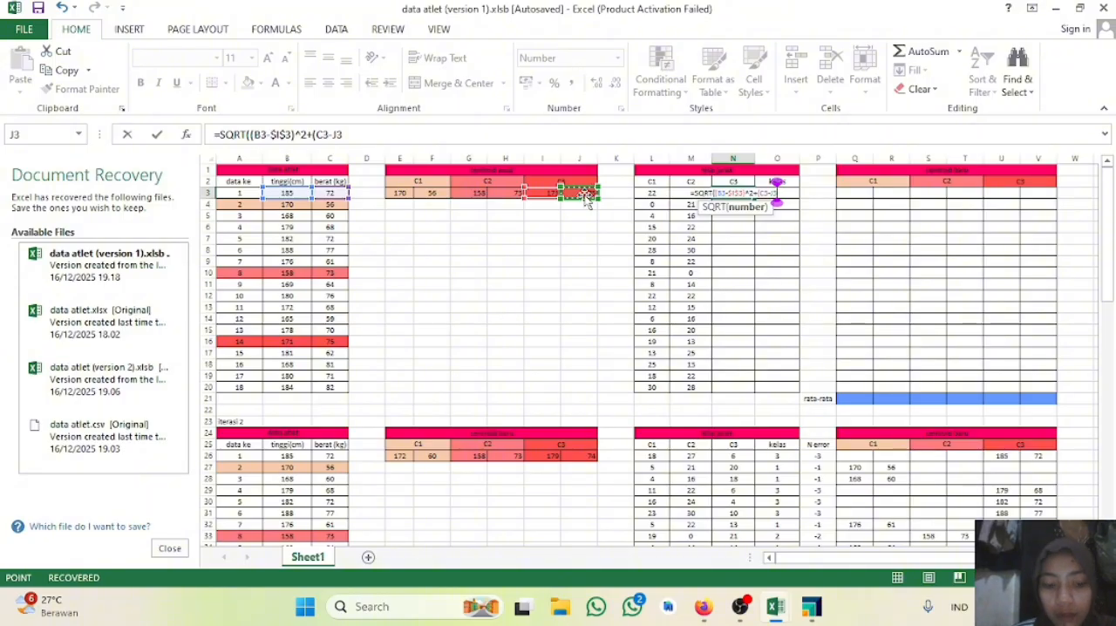
pyautogui.press('F4')
pyautogui.write(')^@')
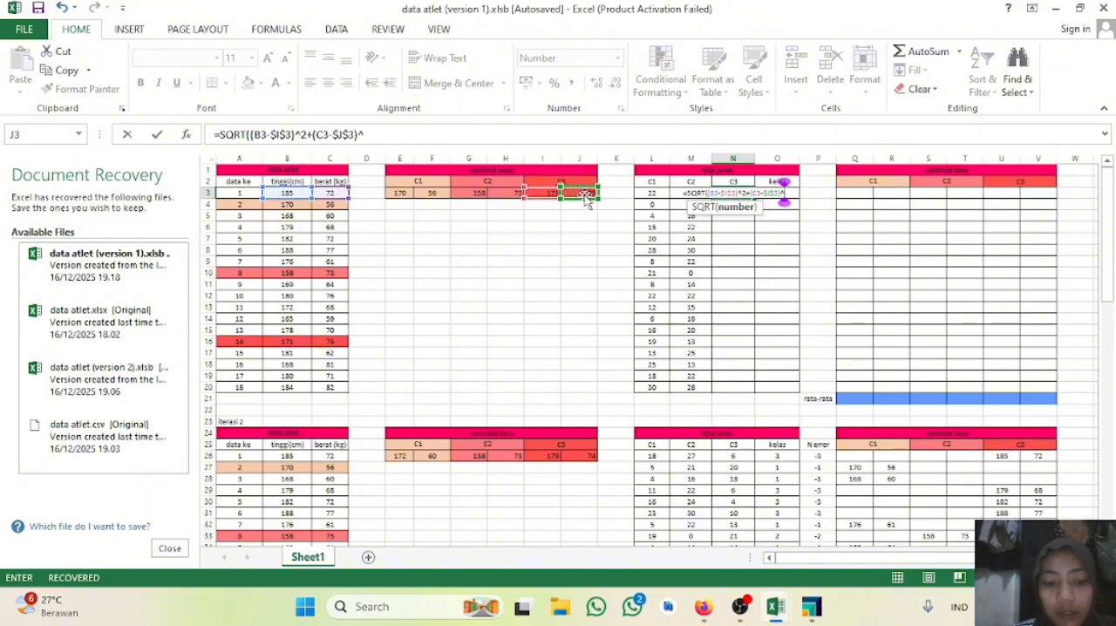
pyautogui.press('BackSpace')
pyautogui.write('2)')
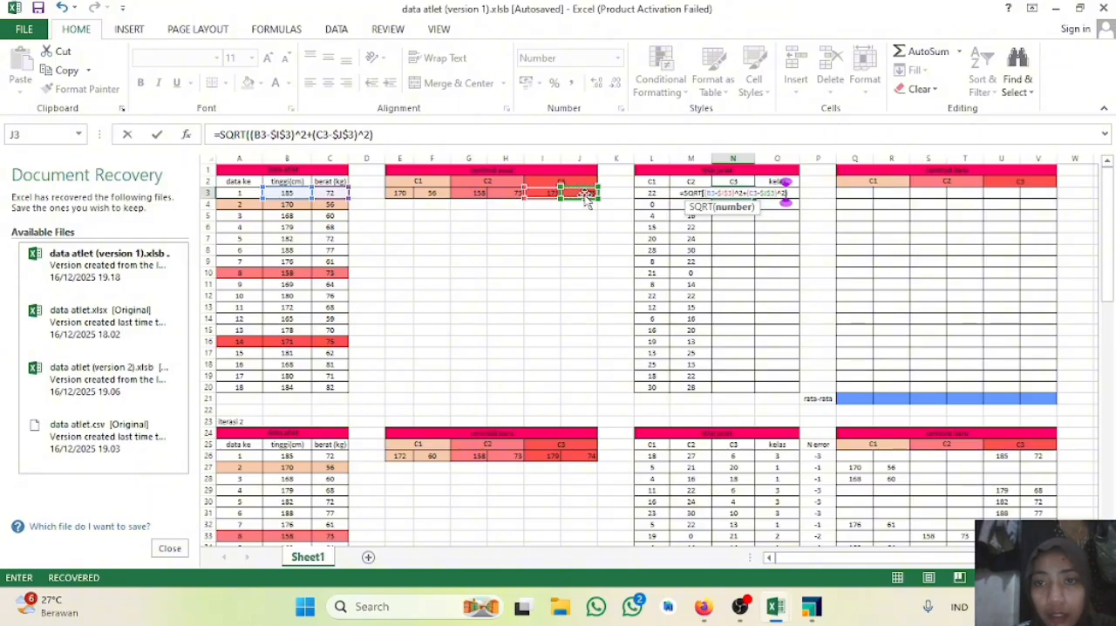
pyautogui.press('Return')
# Step: Fill the N3 distance formula down through N20 and check the cell references in N3
pyautogui.click(741, 191)
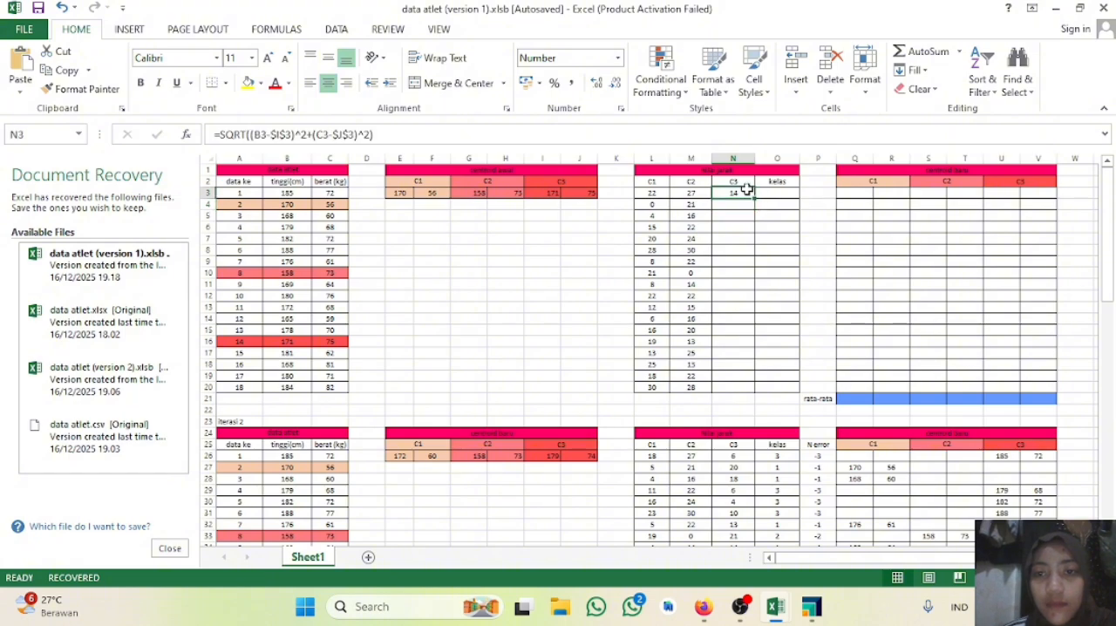
pyautogui.moveTo(755, 197); pyautogui.dragTo(736, 391)
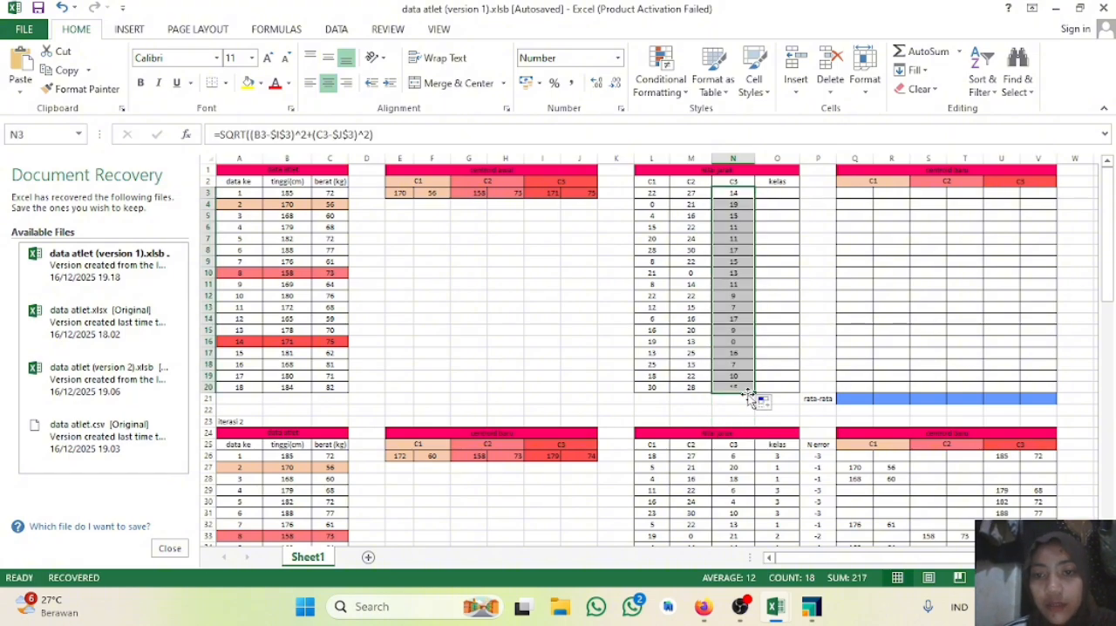
pyautogui.doubleClick(737, 192)
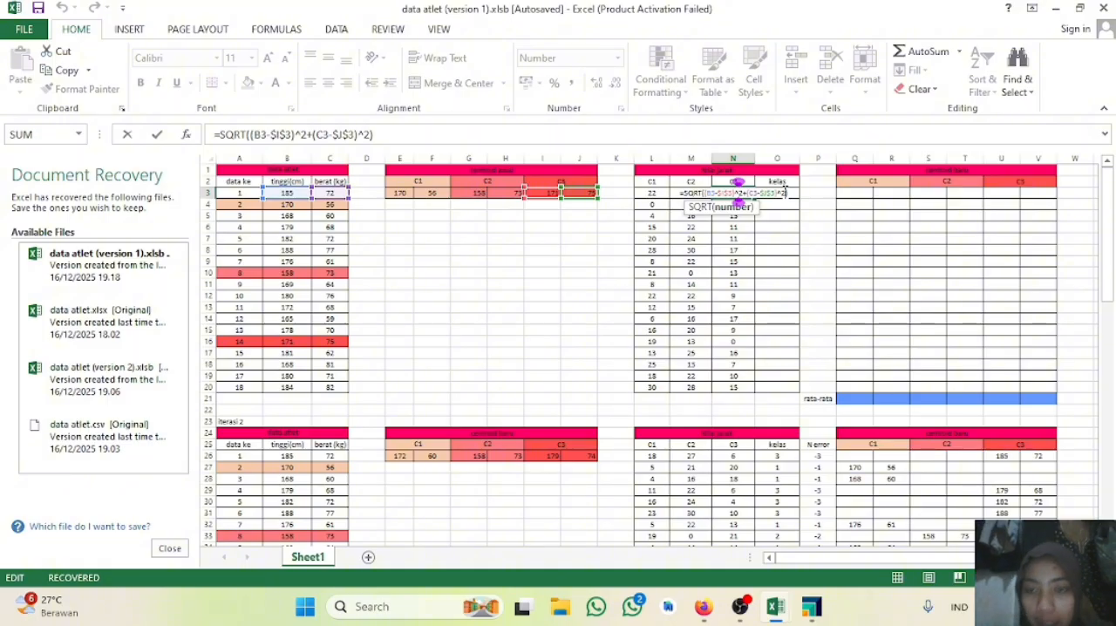
pyautogui.press('Return')
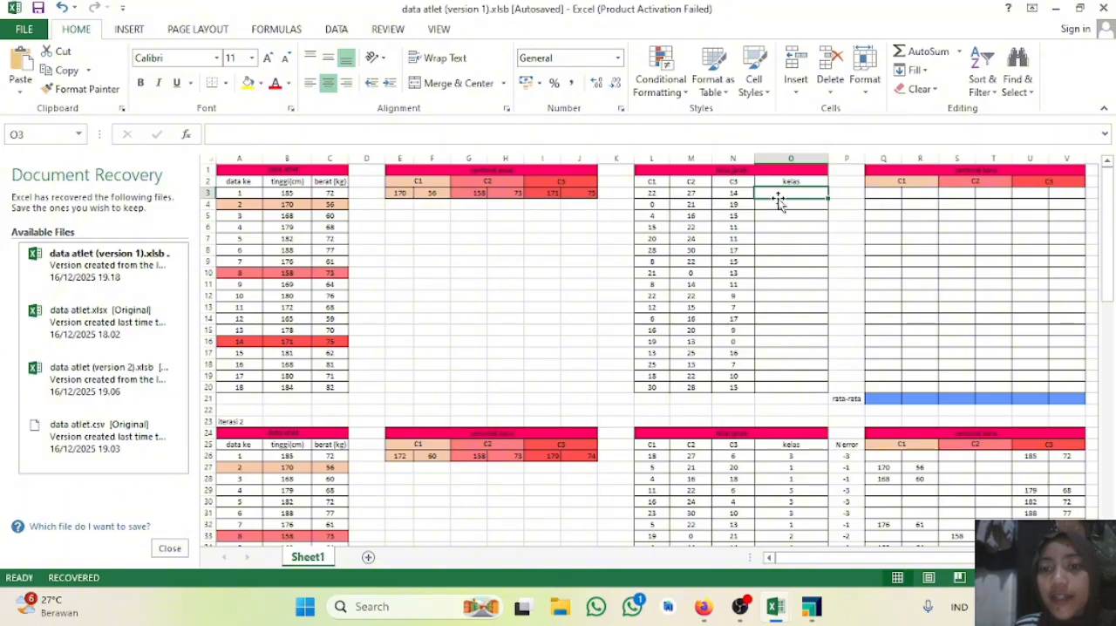
# Step: Start the class formula in O3 as =IF(L3=MIN(L3:N3);1 to assign class 1 when the C1 distance is smallest
pyautogui.write('=if')
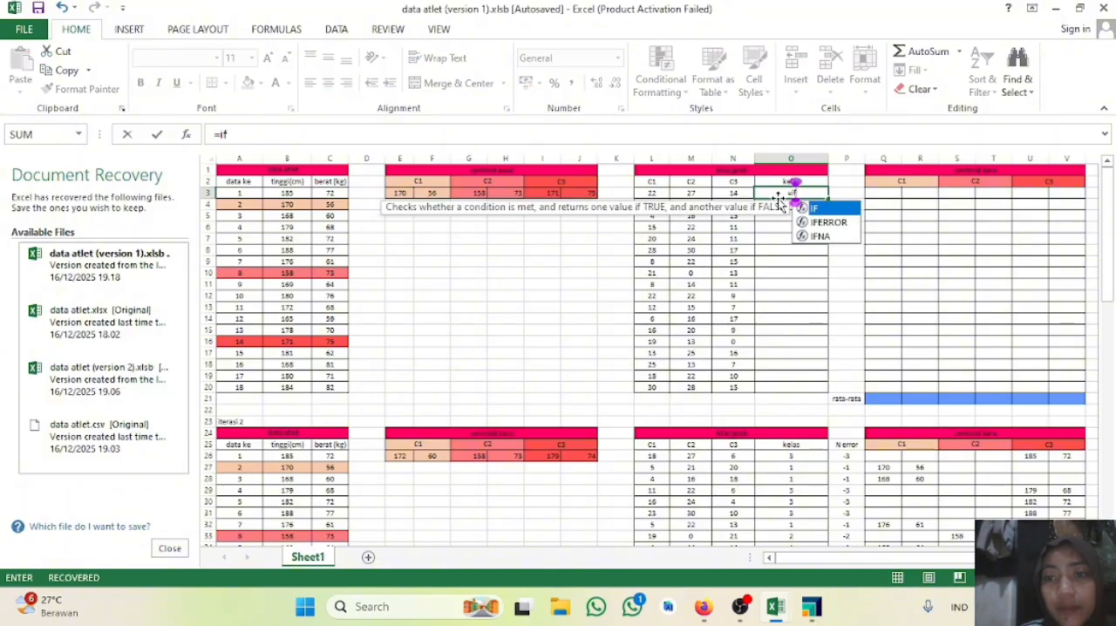
pyautogui.press('Tab')
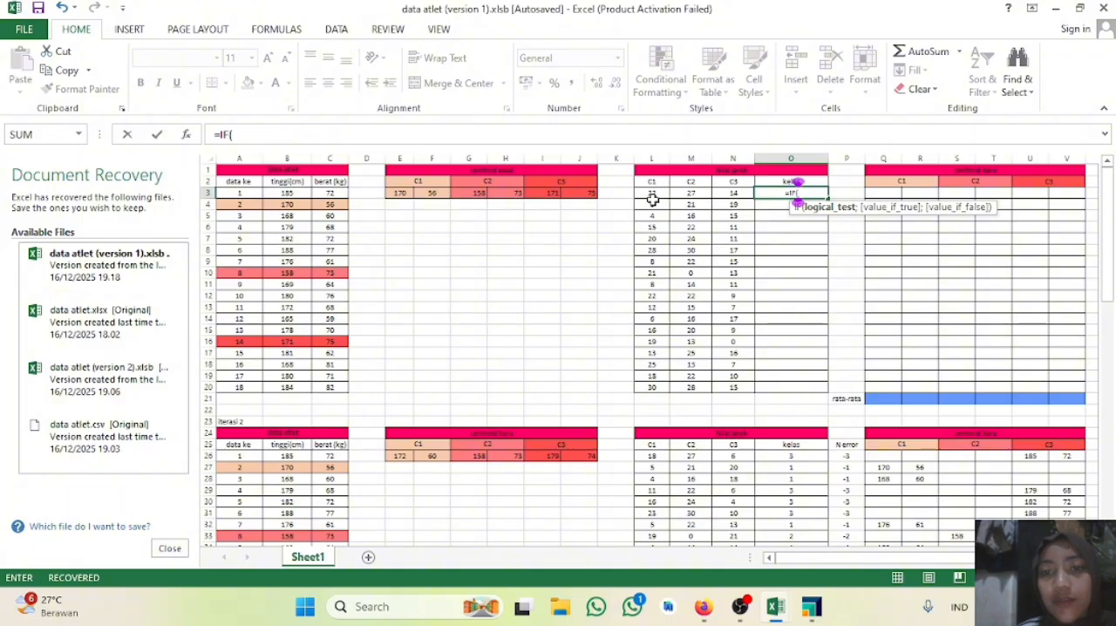
pyautogui.click(651, 194)
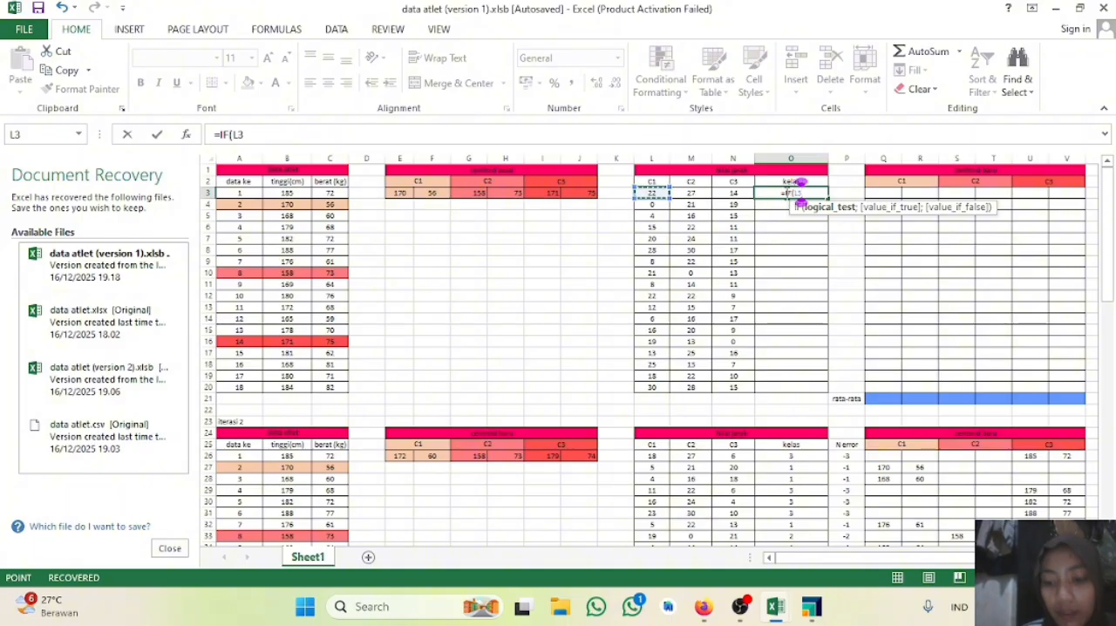
pyautogui.write('=min')
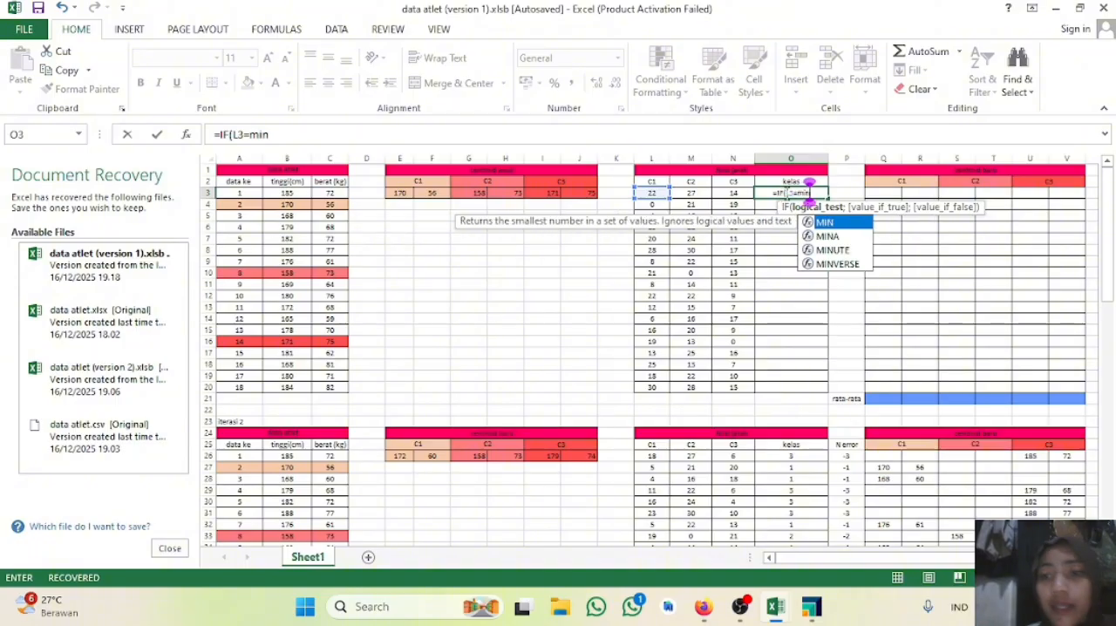
pyautogui.doubleClick(827, 223)
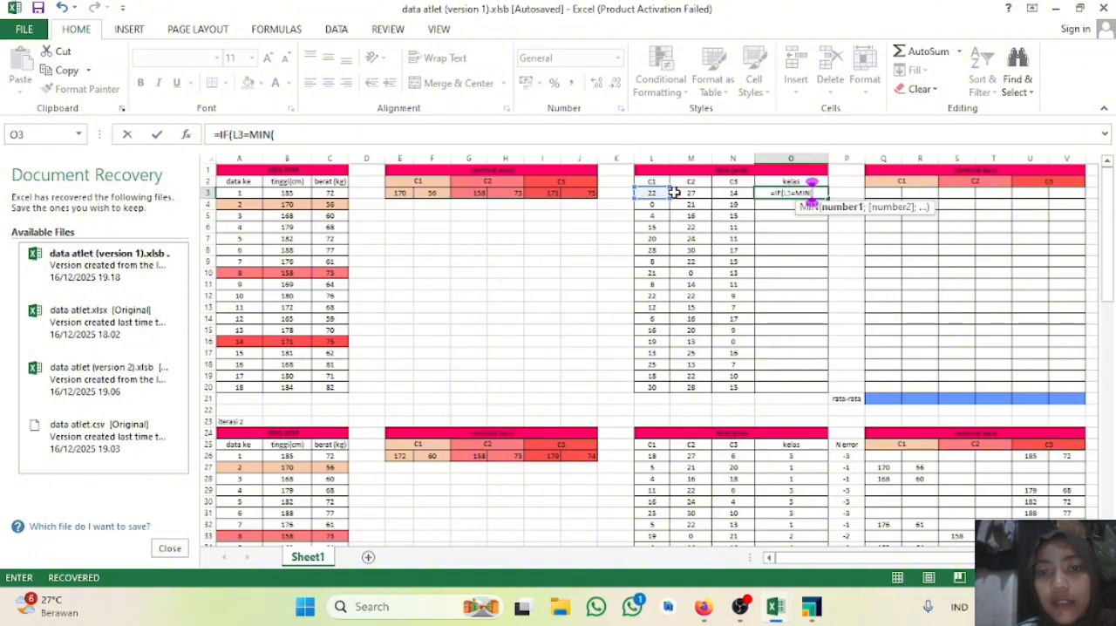
pyautogui.moveTo(642, 191); pyautogui.dragTo(731, 191)
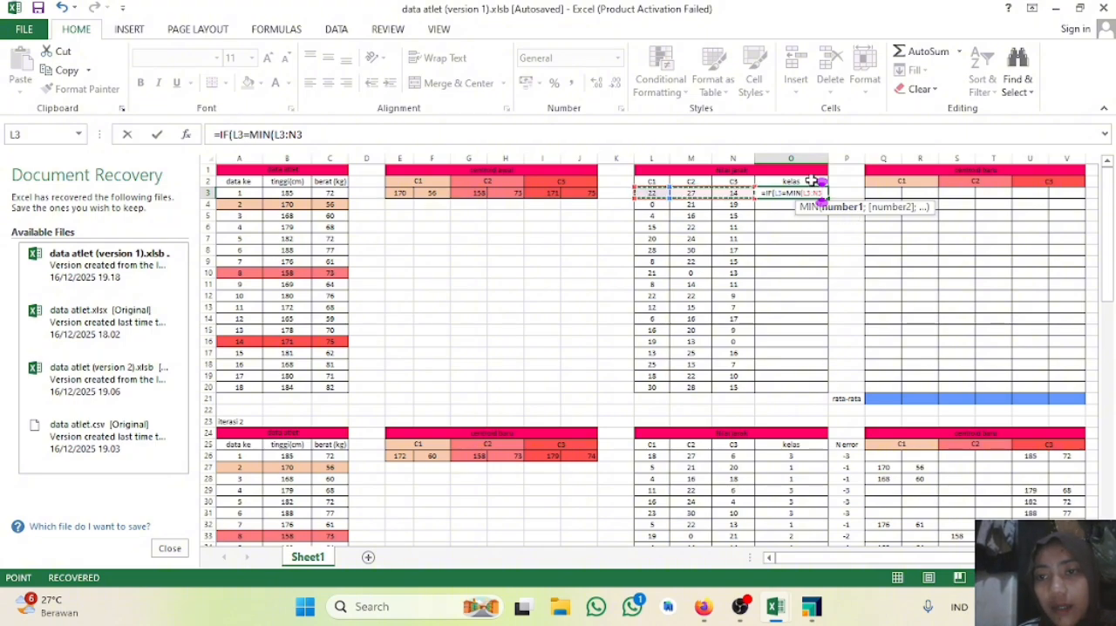
pyautogui.write(')')
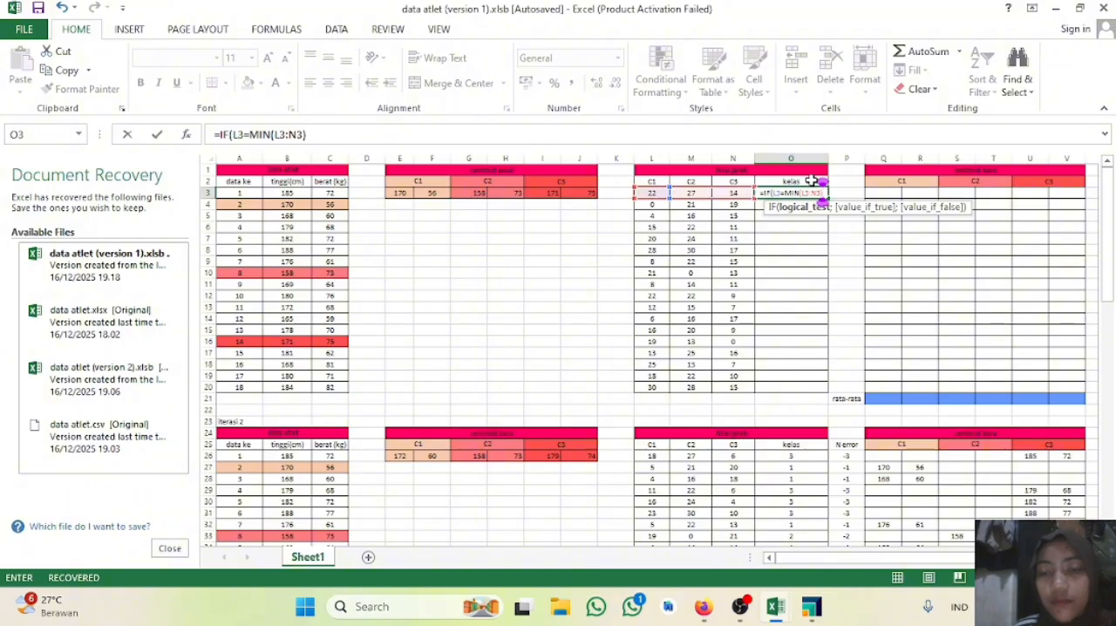
pyautogui.write(';')
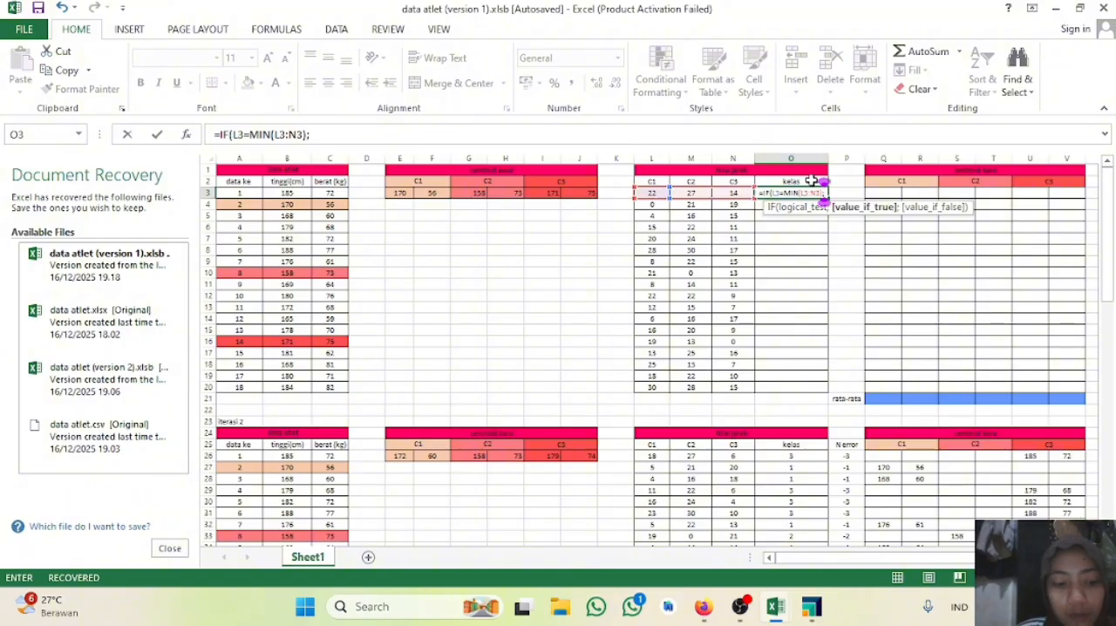
pyautogui.write('1')
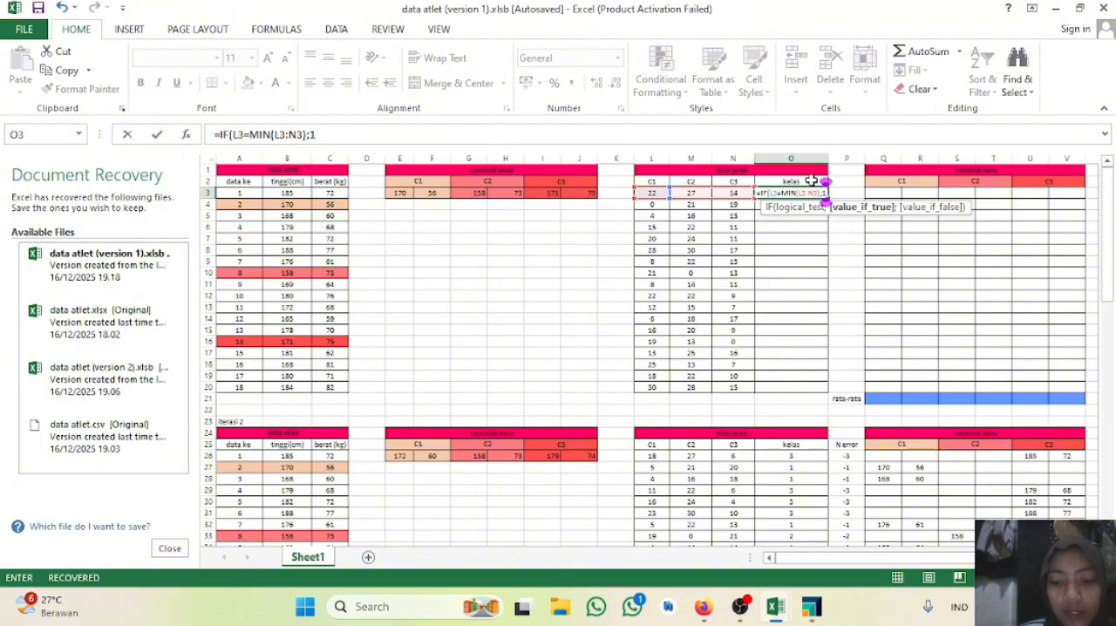
pyautogui.write(';if')
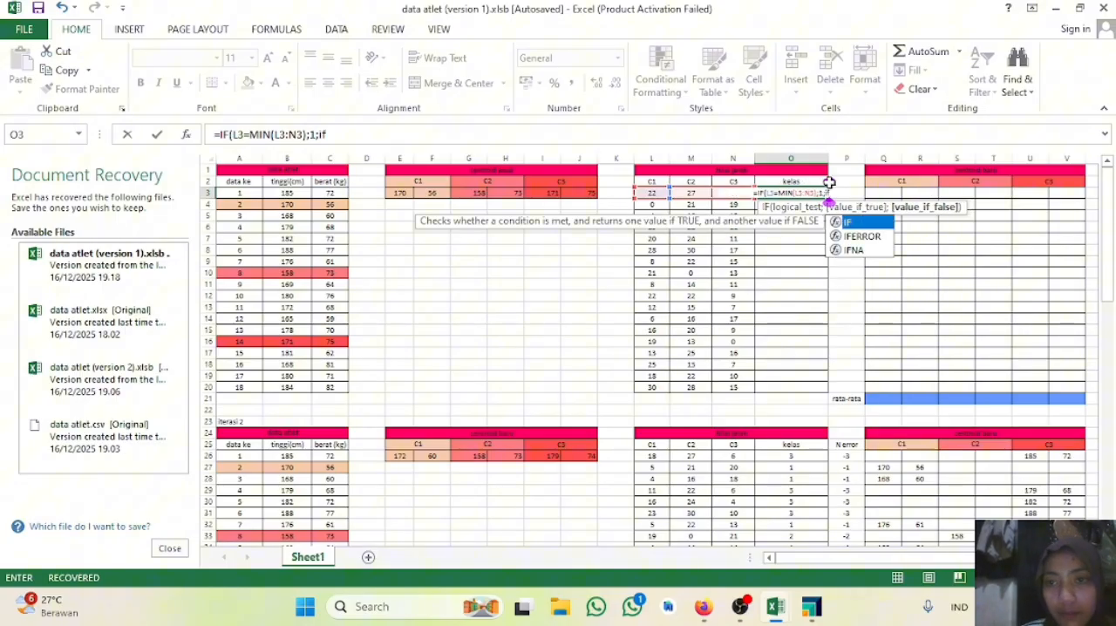
# Step: Nest a second IF in the O3 class formula that tests M3=MIN(L3:N3)
pyautogui.doubleClick(863, 220)
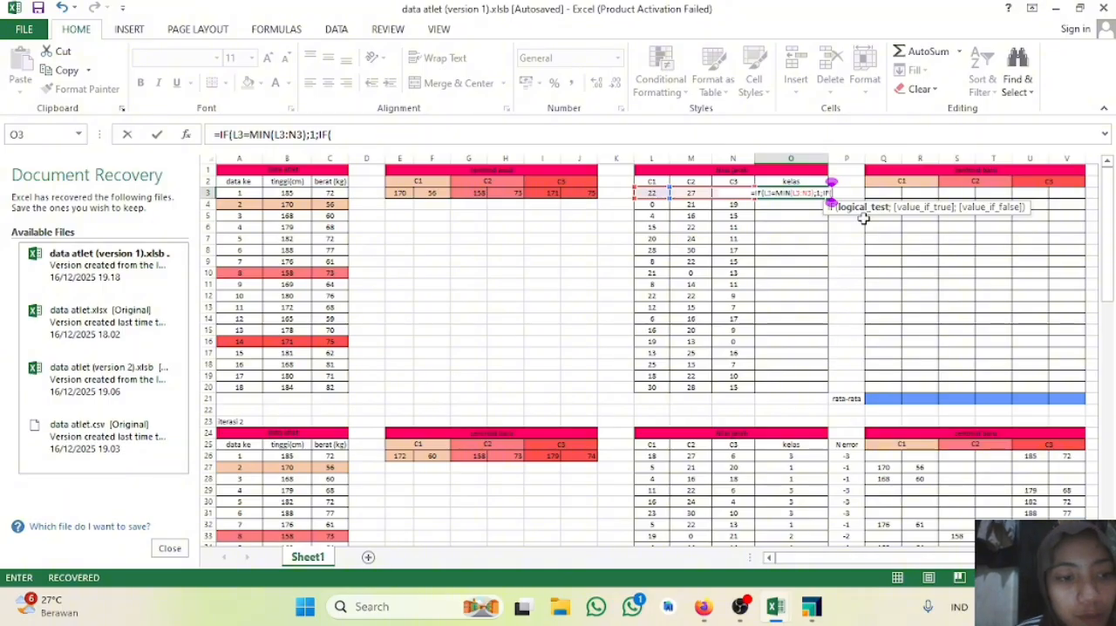
pyautogui.write('(')
pyautogui.press('BackSpace')
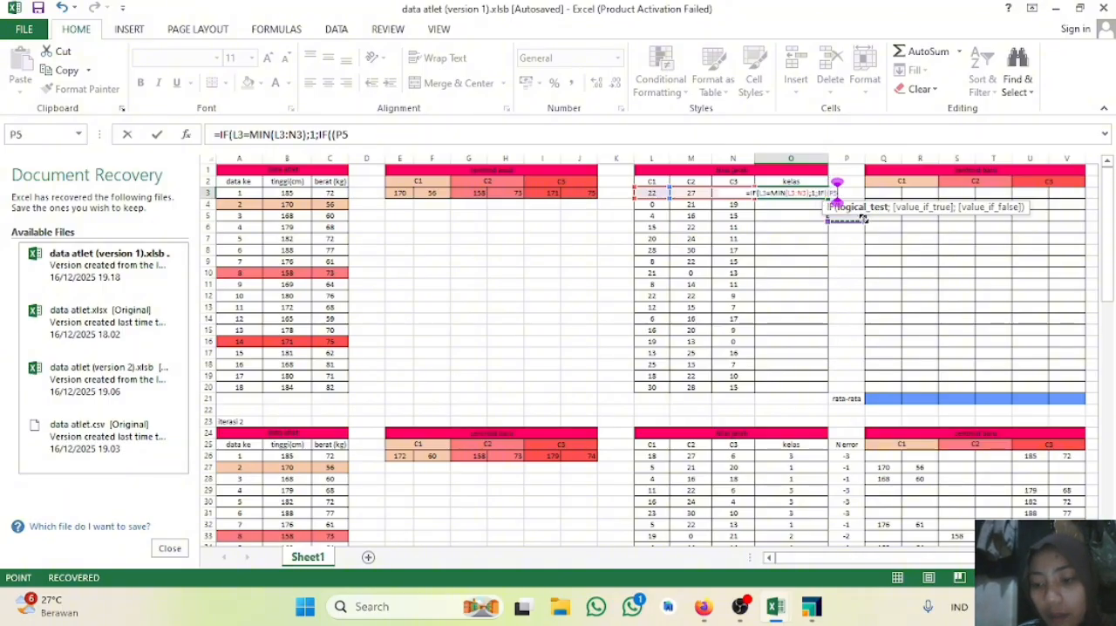
pyautogui.write('p')
pyautogui.press('BackSpace')
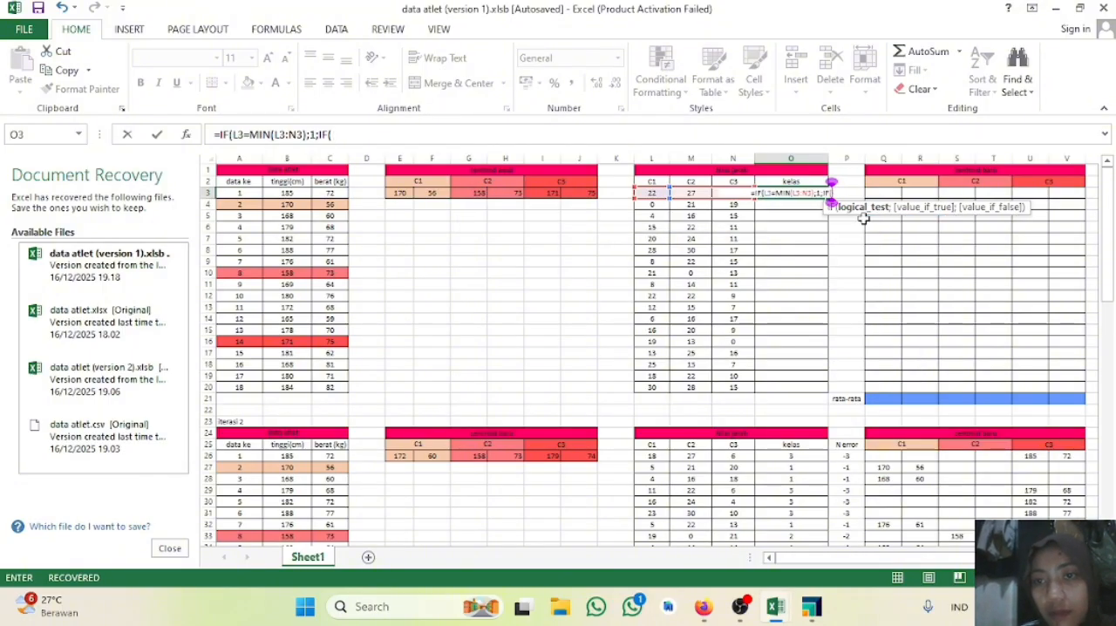
pyautogui.click(688, 191)
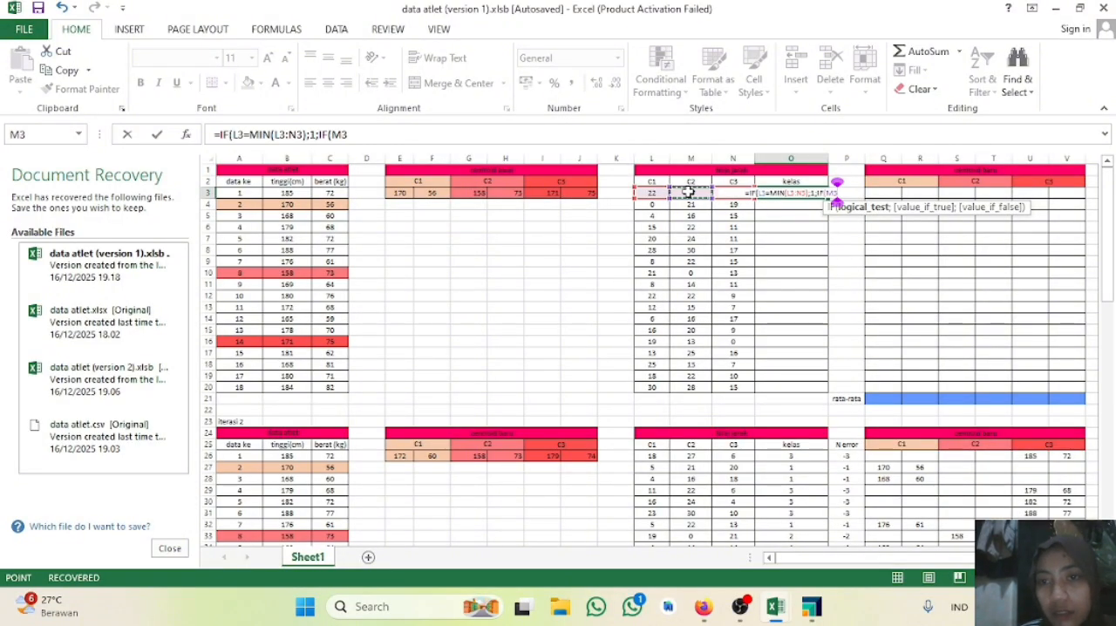
pyautogui.write('=min')
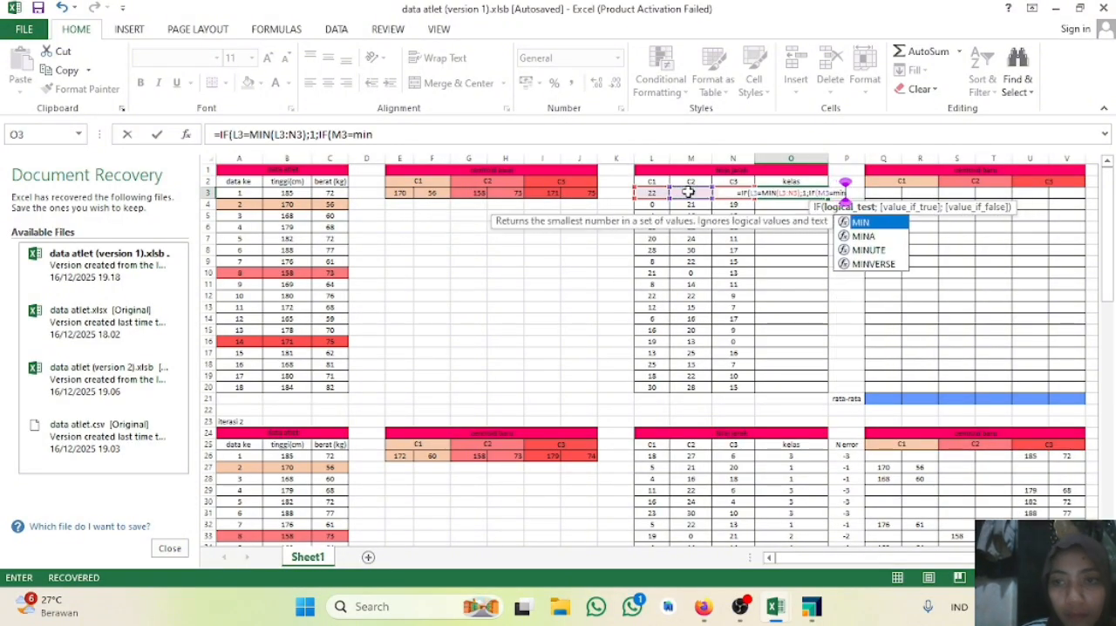
pyautogui.doubleClick(895, 227)
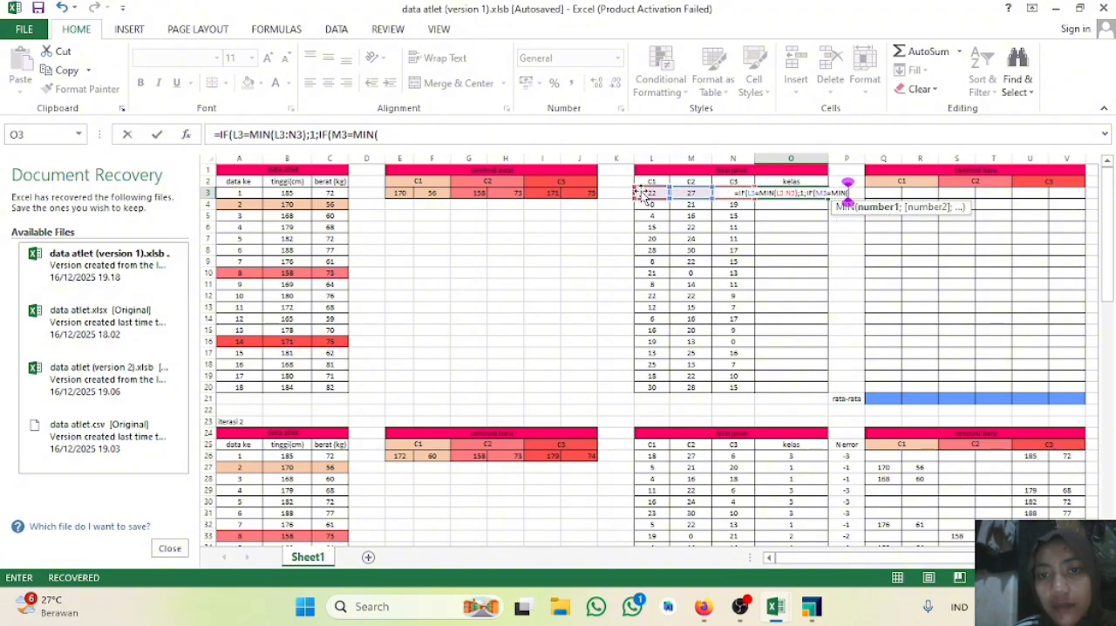
pyautogui.moveTo(648, 197); pyautogui.dragTo(730, 193)
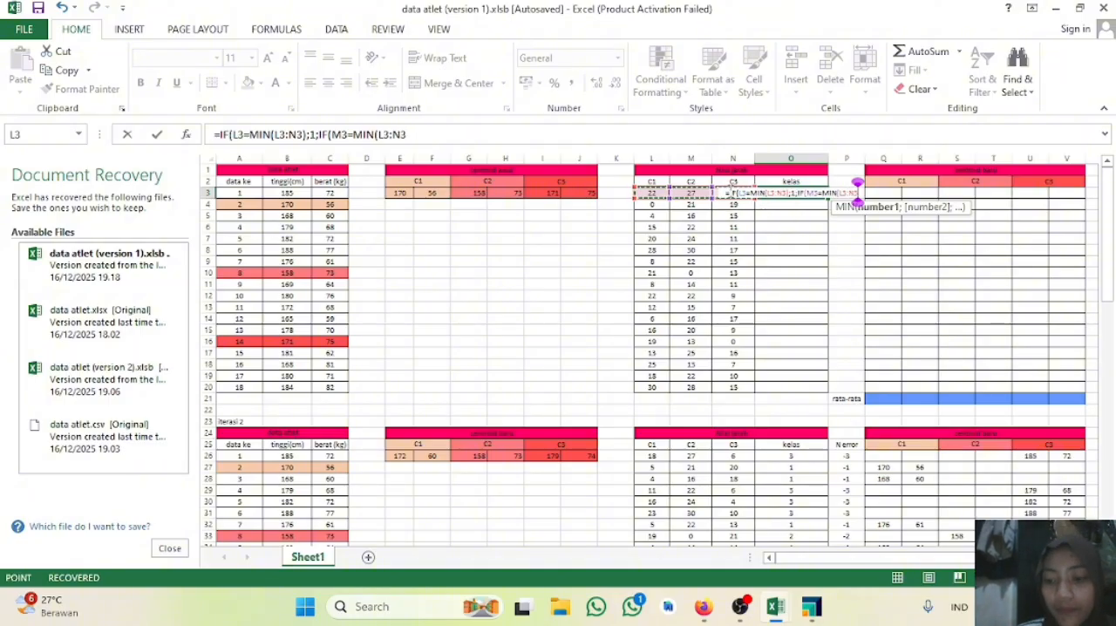
pyautogui.write(')')
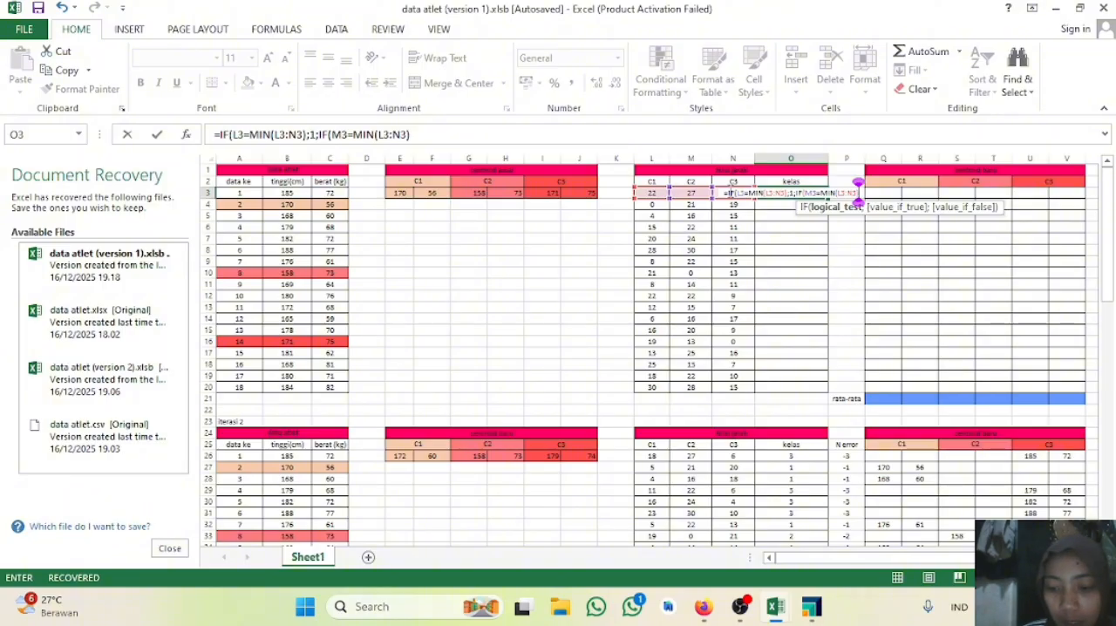
pyautogui.write(';2;3')
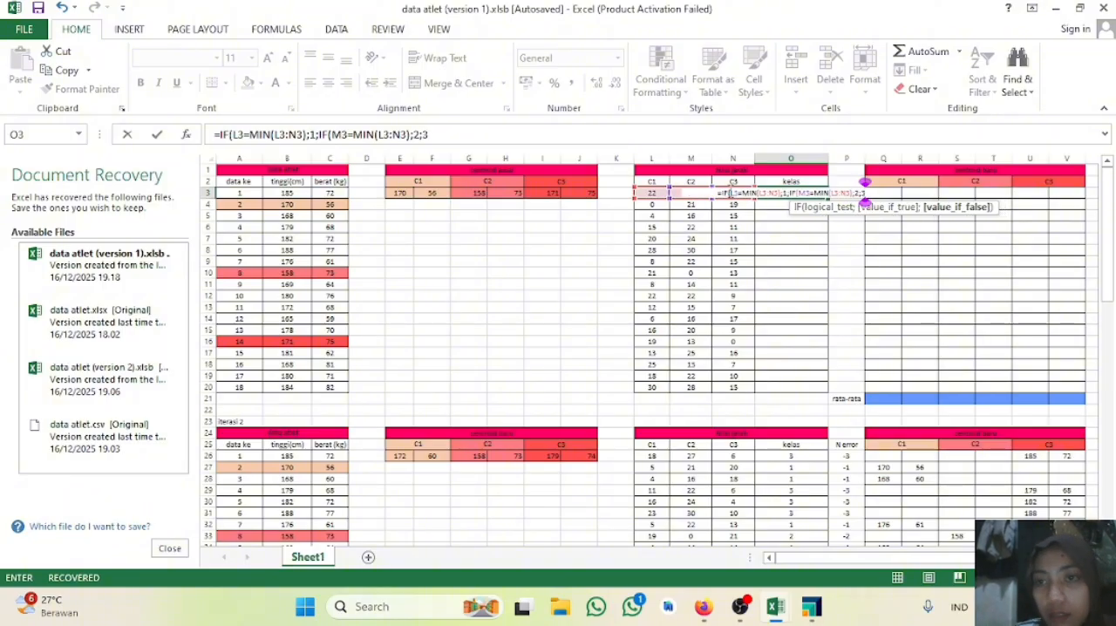
pyautogui.write(')')
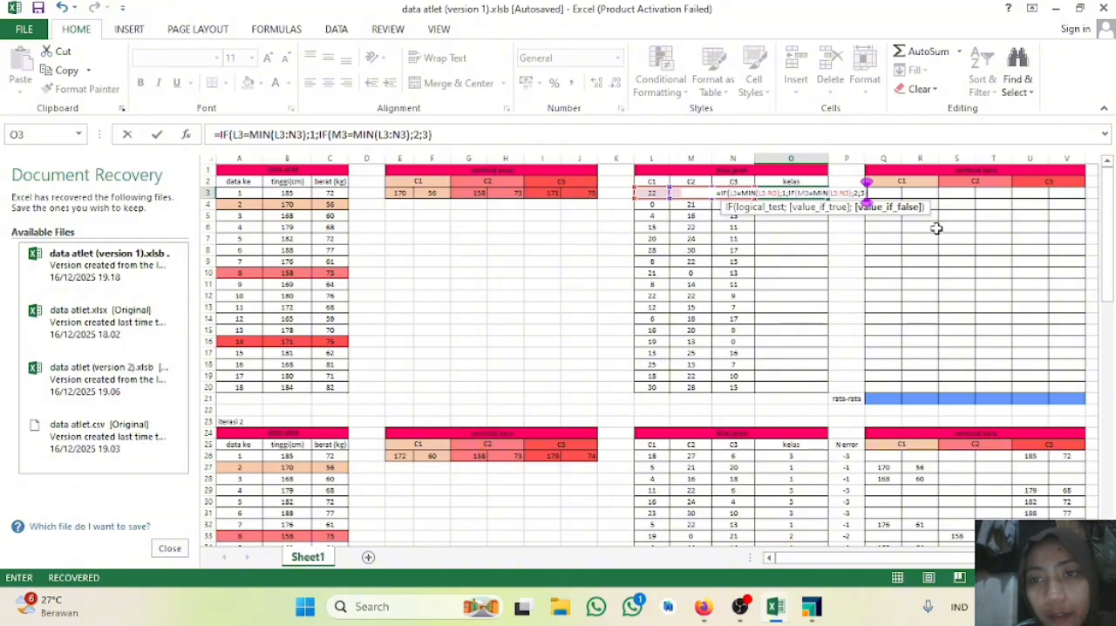
# Step: Complete the O3 formula with results 2 and 3 and enter it, accepting the corrected closing parenthesis
pyautogui.press('Return')
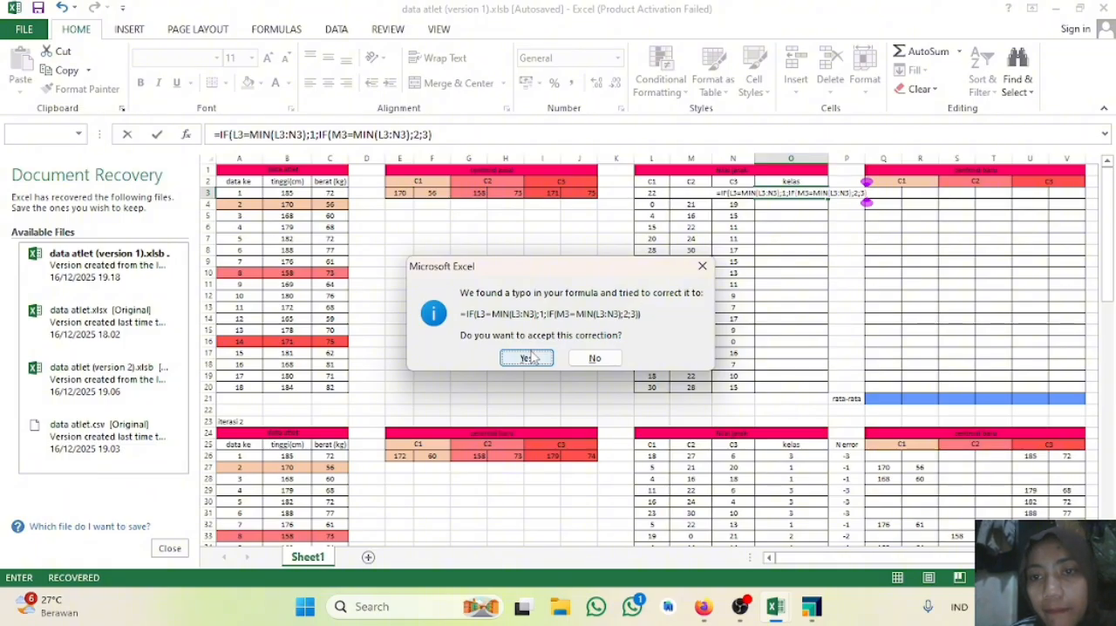
pyautogui.click(527, 358)
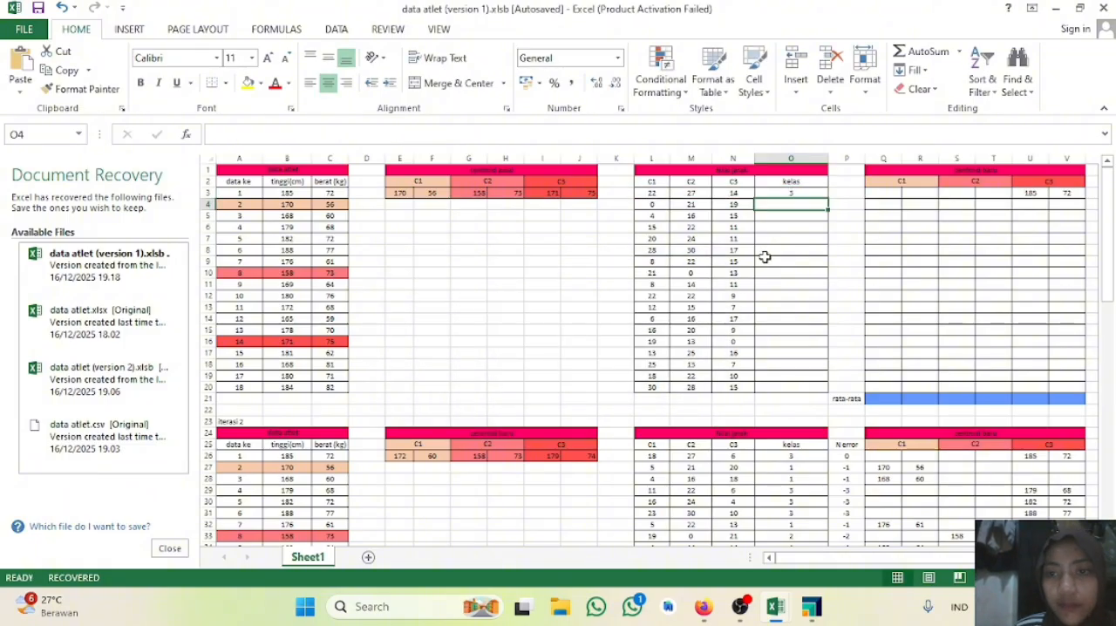
# Step: Review the nested IF formula in O3 and fill it down through O20
pyautogui.scroll(4, 760, 232)
pyautogui.scroll(-4, 760, 231)
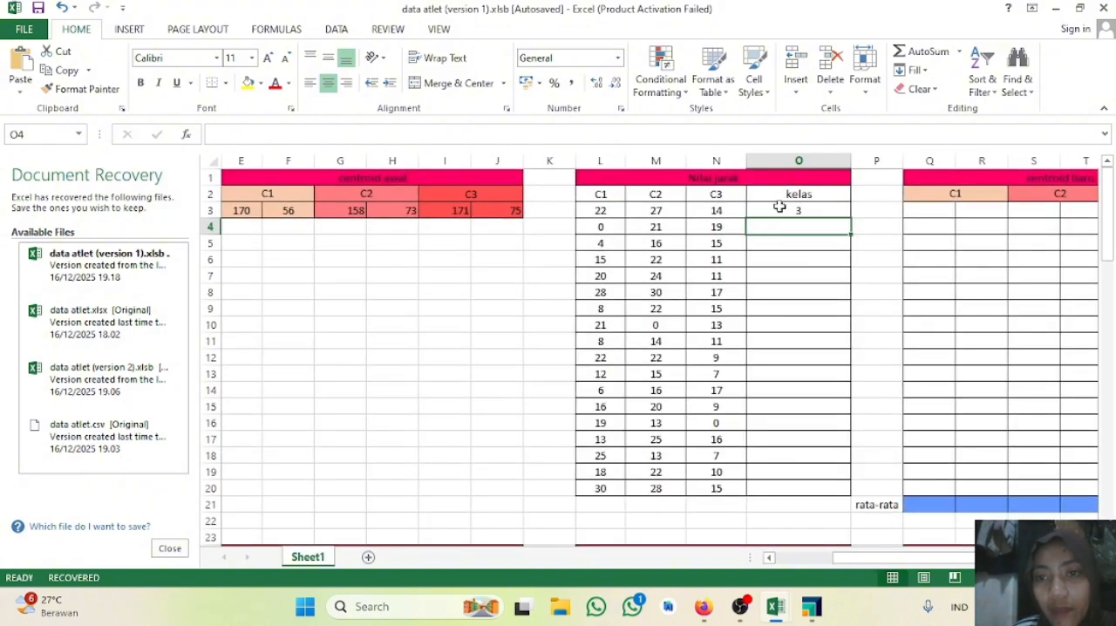
pyautogui.doubleClick(779, 210)
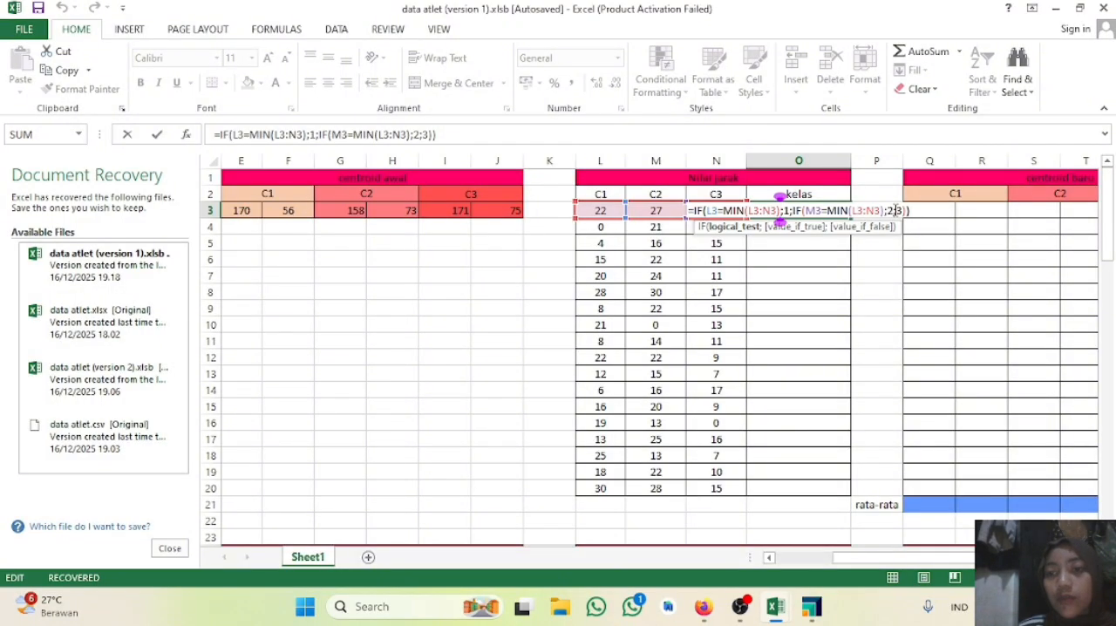
pyautogui.press('Return')
pyautogui.click(830, 205)
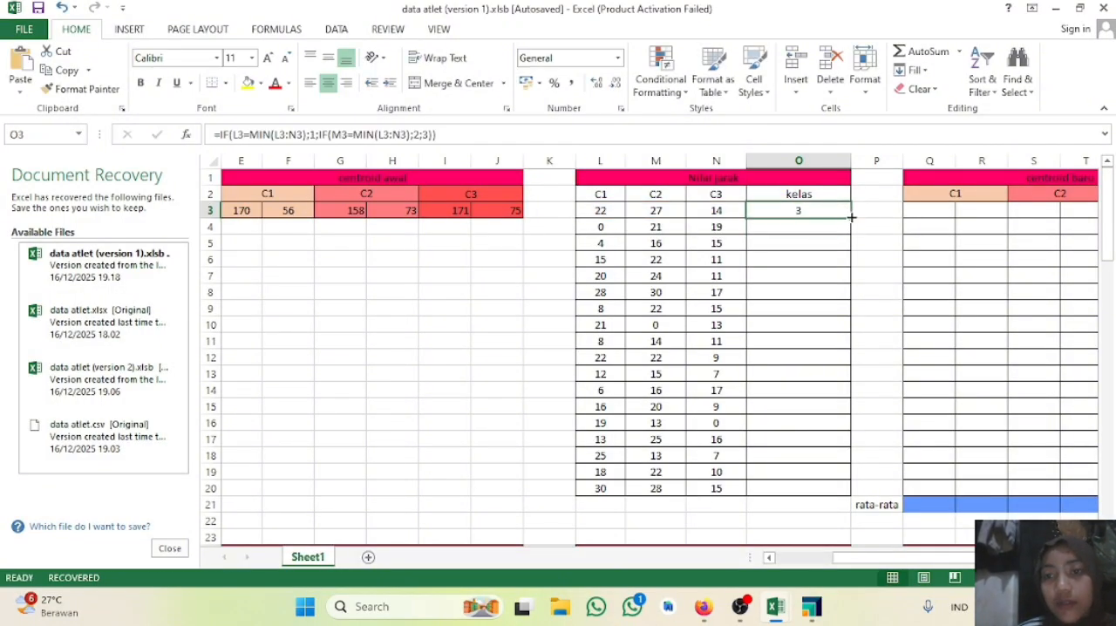
pyautogui.moveTo(850, 216); pyautogui.dragTo(849, 496)
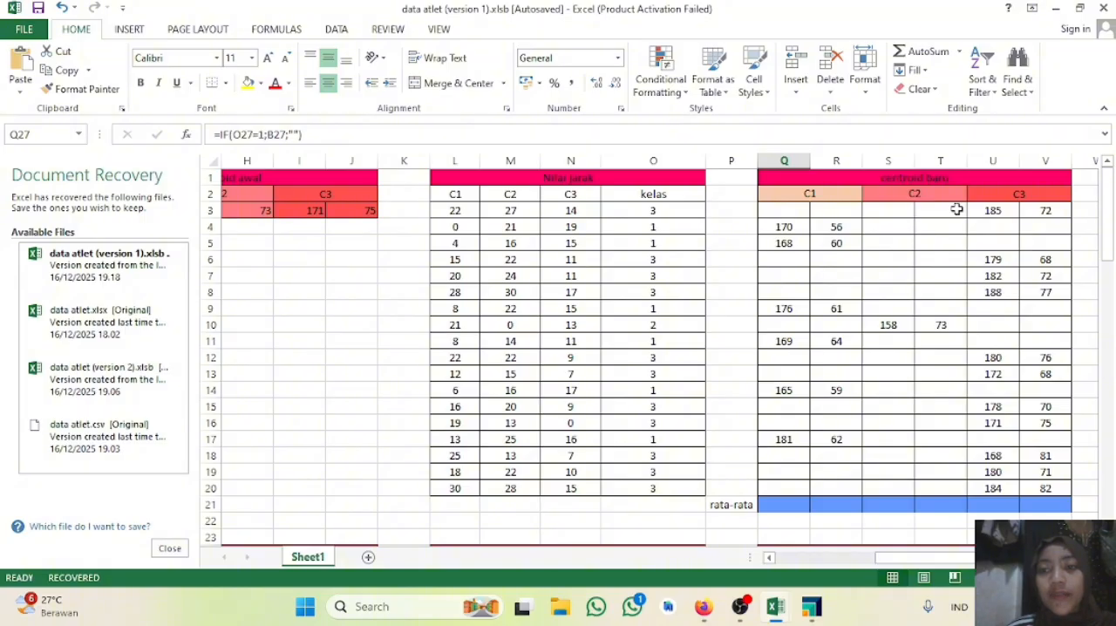
# Step: Start the new C1 centroid height formula in Q3 as =IF(O3=1 to test the athlete's class
pyautogui.click(798, 213)
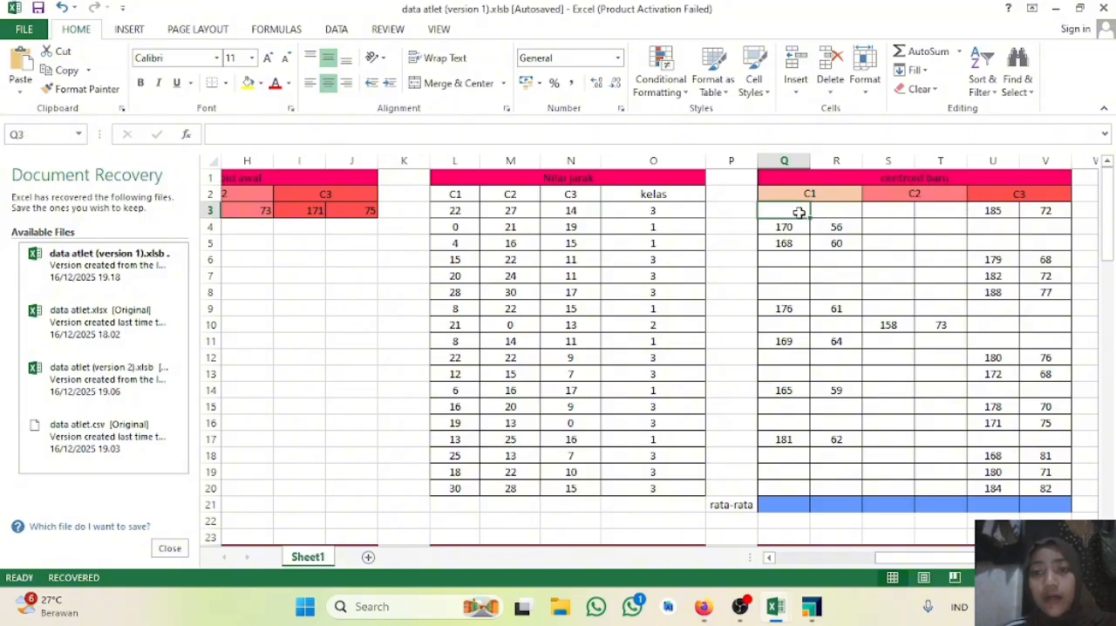
pyautogui.doubleClick(799, 213)
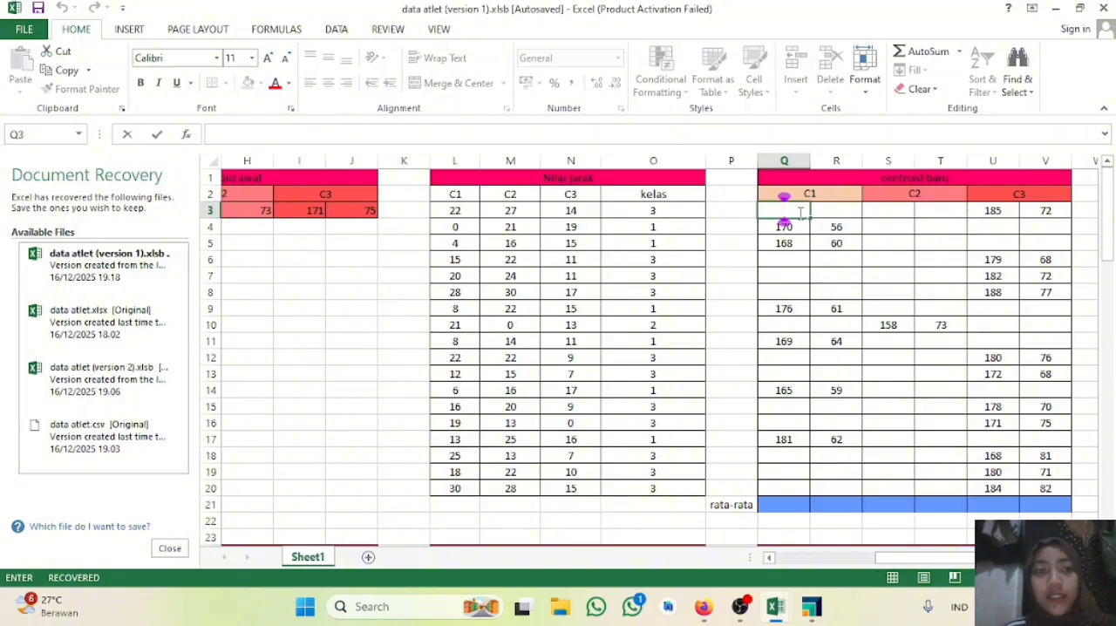
pyautogui.write('=if')
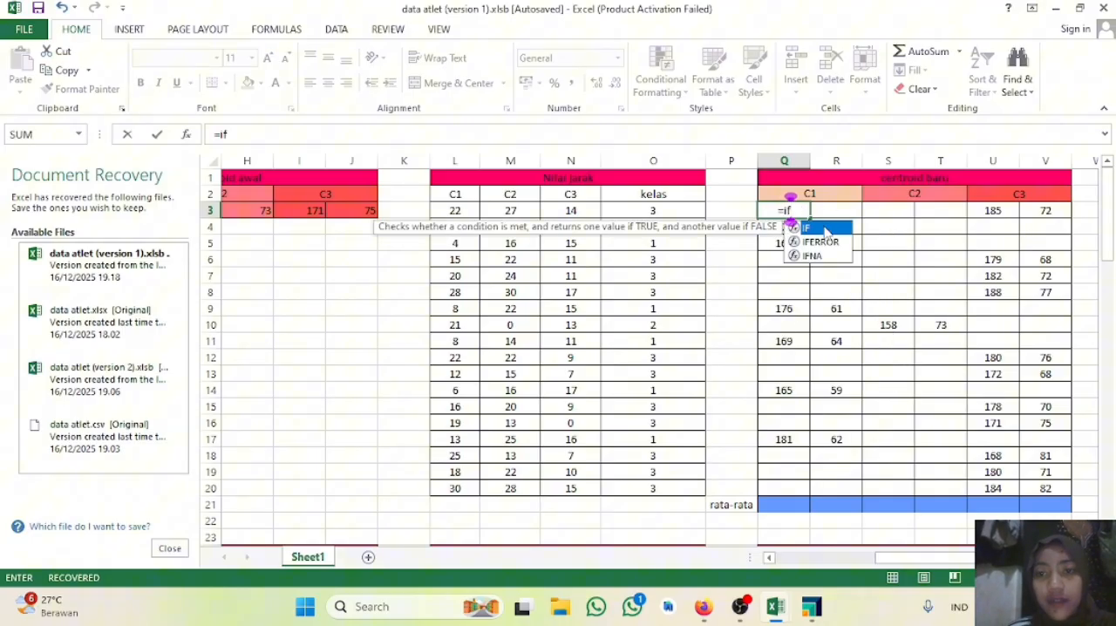
pyautogui.press('Tab')
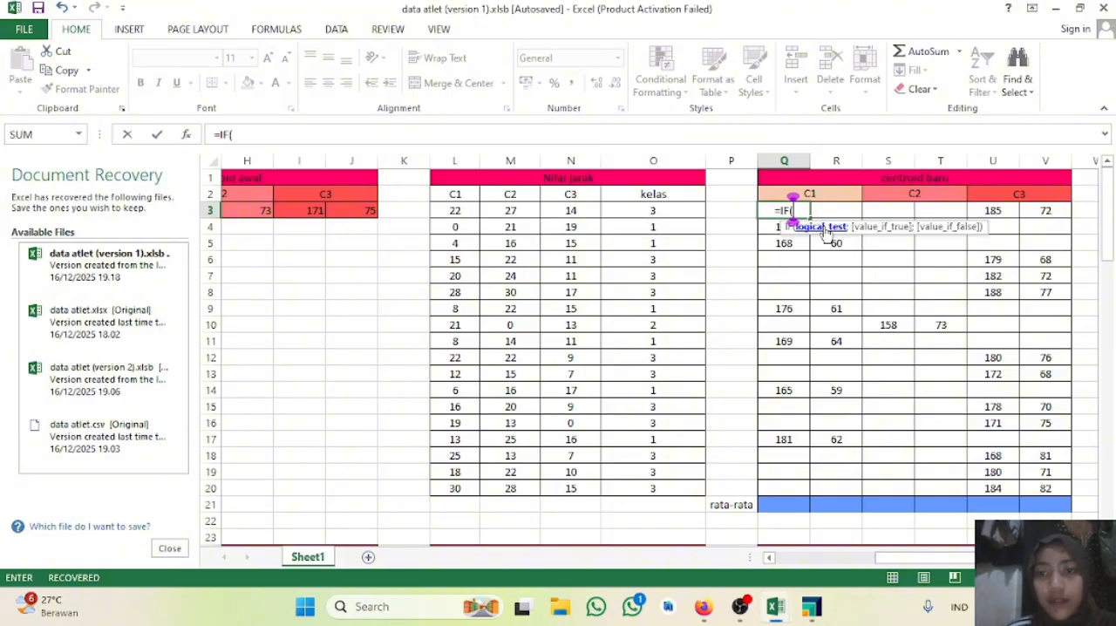
pyautogui.click(660, 212)
pyautogui.write('=')
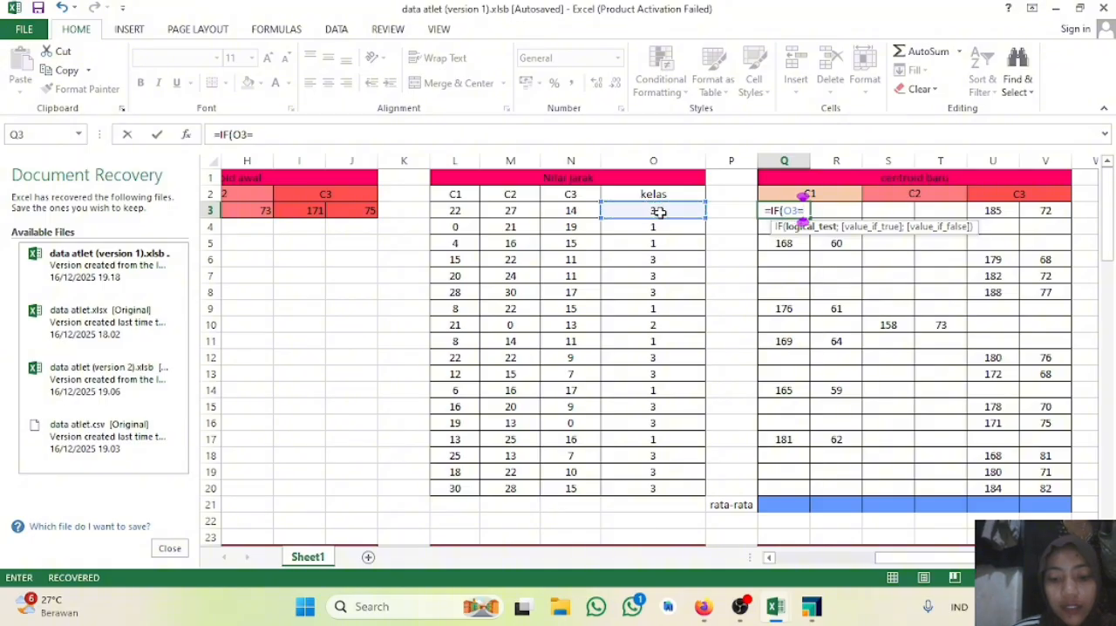
pyautogui.write('1')
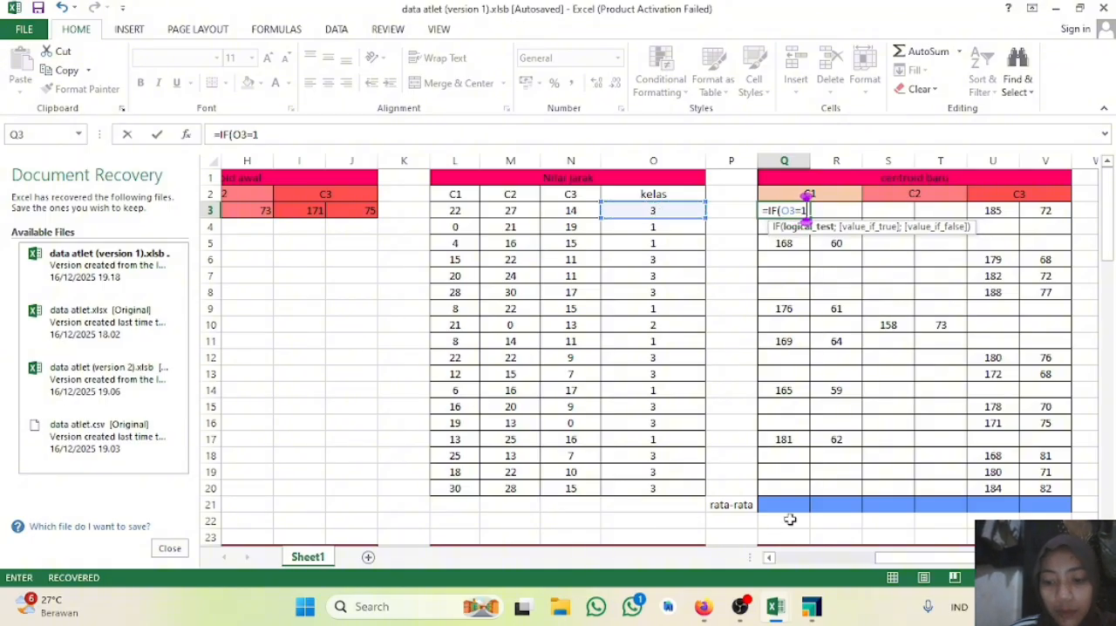
pyautogui.write(';')
# Step: Finish the Q3 formula with ;B3;"") to return the height or an empty string, and enter it
pyautogui.moveTo(897, 557); pyautogui.dragTo(602, 573)
pyautogui.click(309, 212)
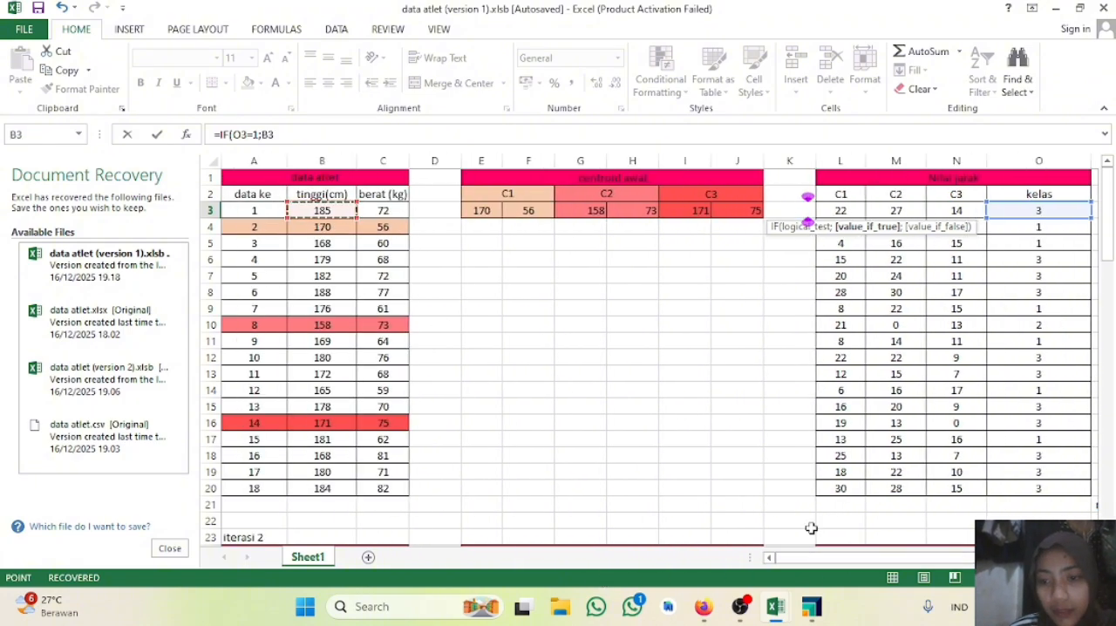
pyautogui.moveTo(798, 562); pyautogui.dragTo(906, 562)
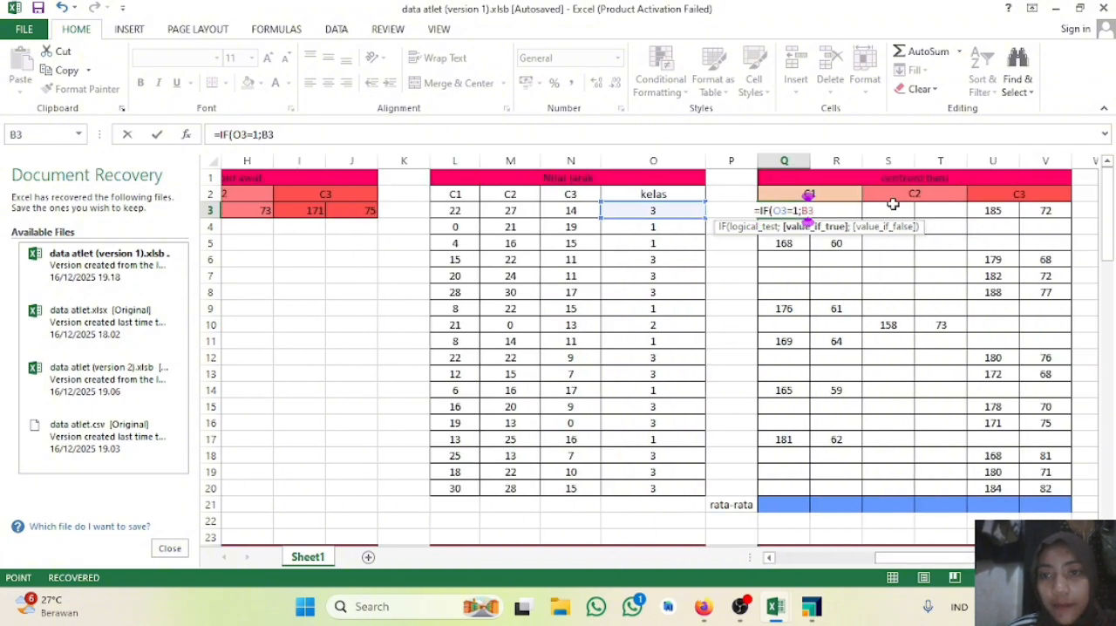
pyautogui.write(';')
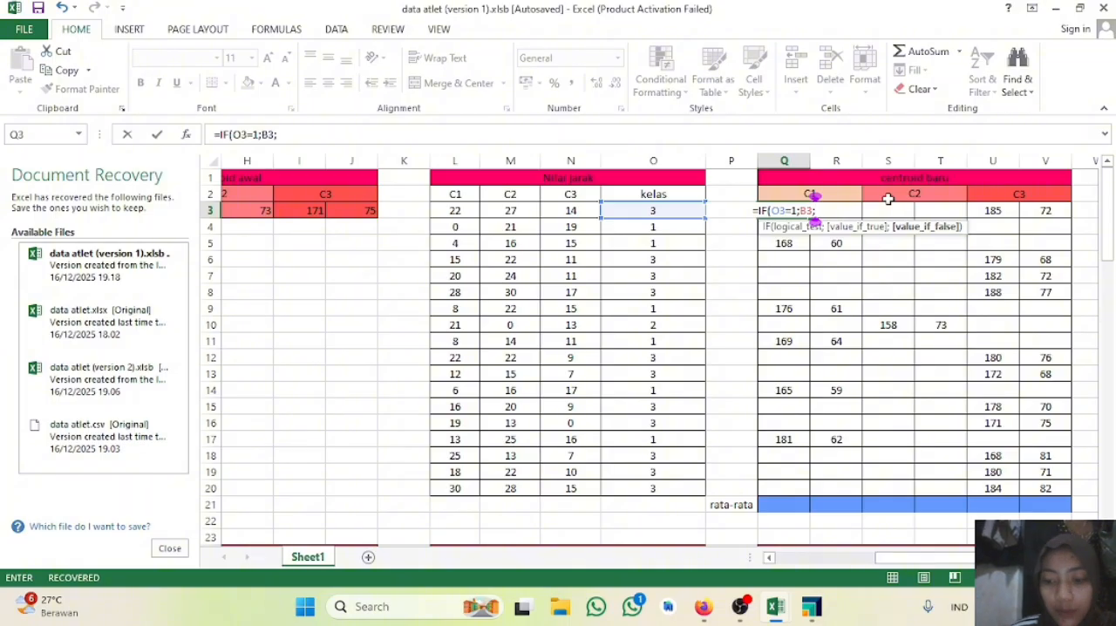
pyautogui.write('"")')
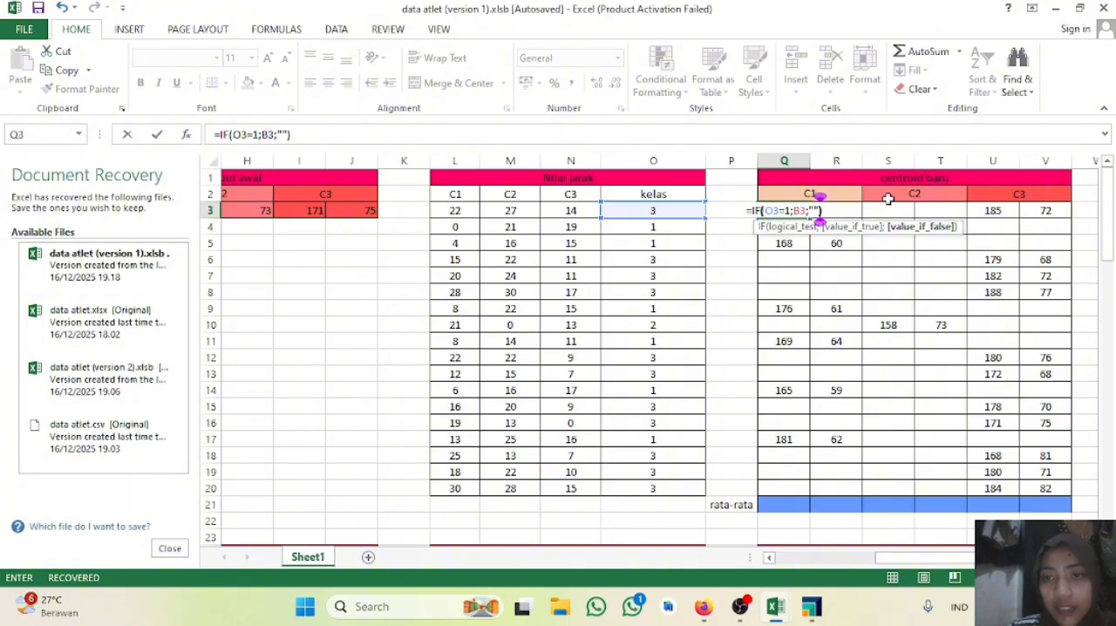
pyautogui.press('Return')
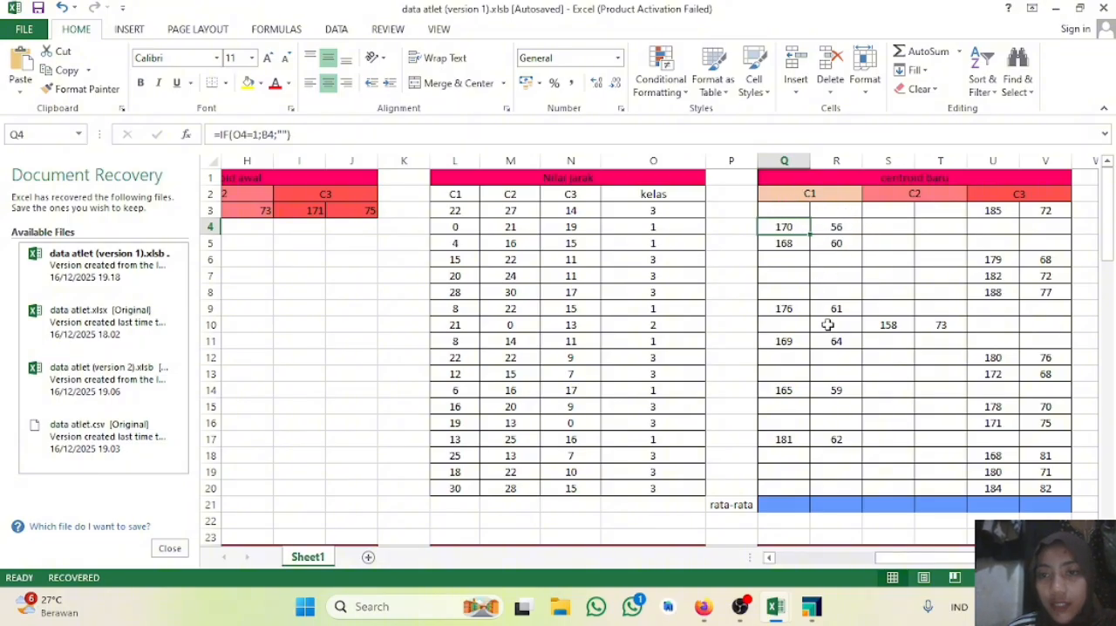
# Step: Fill the Q3 formula down through Q20 and check the cell references in Q17
pyautogui.click(800, 212)
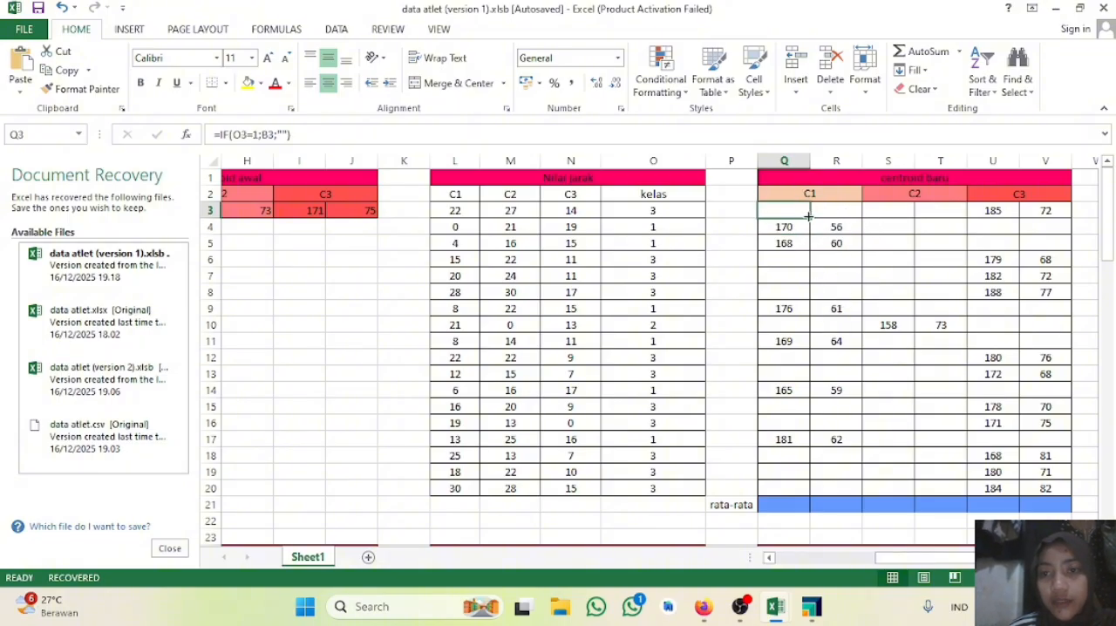
pyautogui.moveTo(808, 218); pyautogui.dragTo(819, 496)
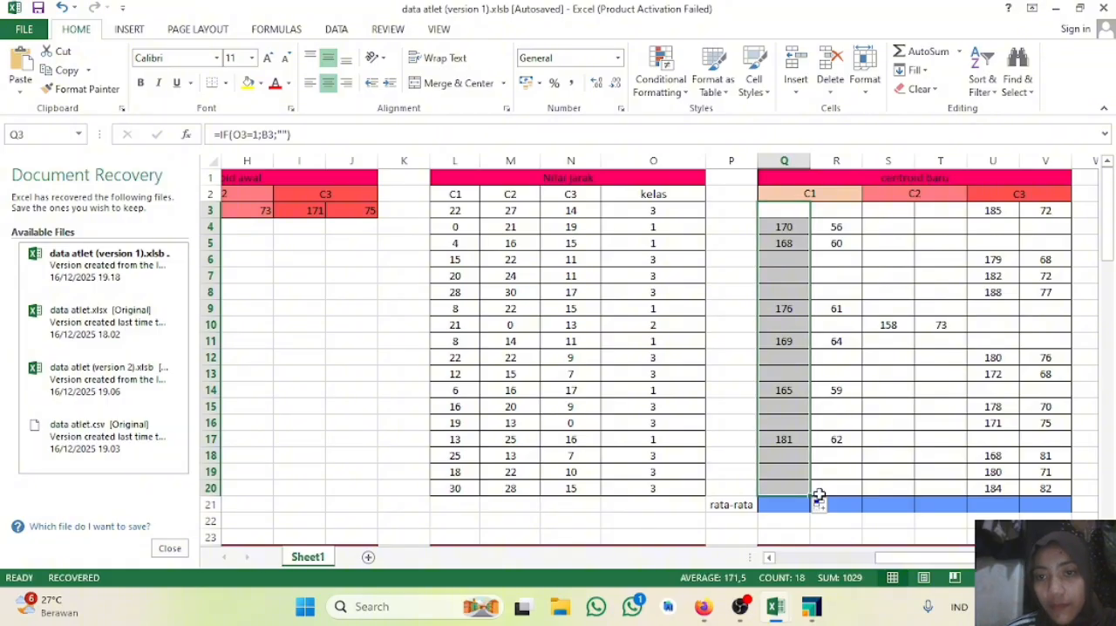
pyautogui.click(785, 445)
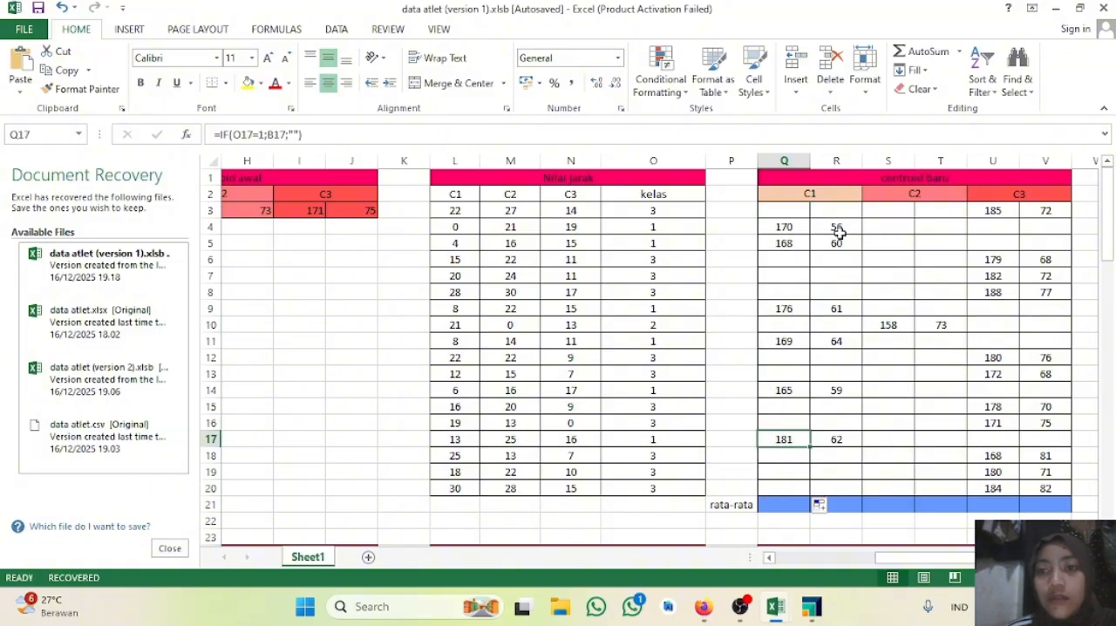
# Step: Examine the existing IF formulas in R3, S3 and U3 for the C1 weight, C2 height and C3 height
pyautogui.click(850, 206)
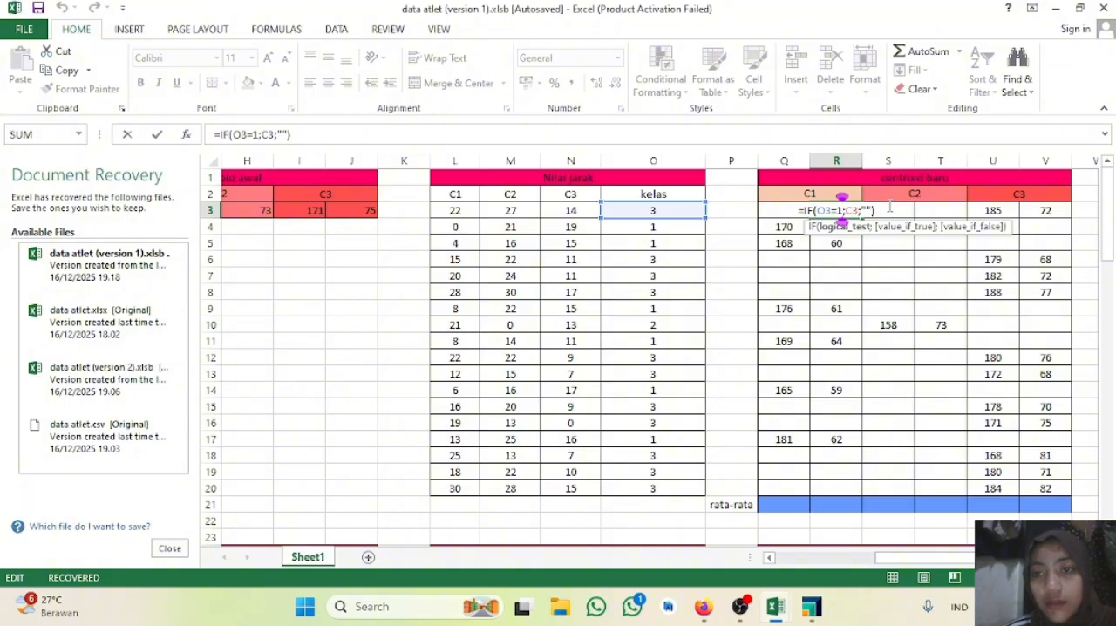
pyautogui.click(900, 210)
pyautogui.click(841, 210)
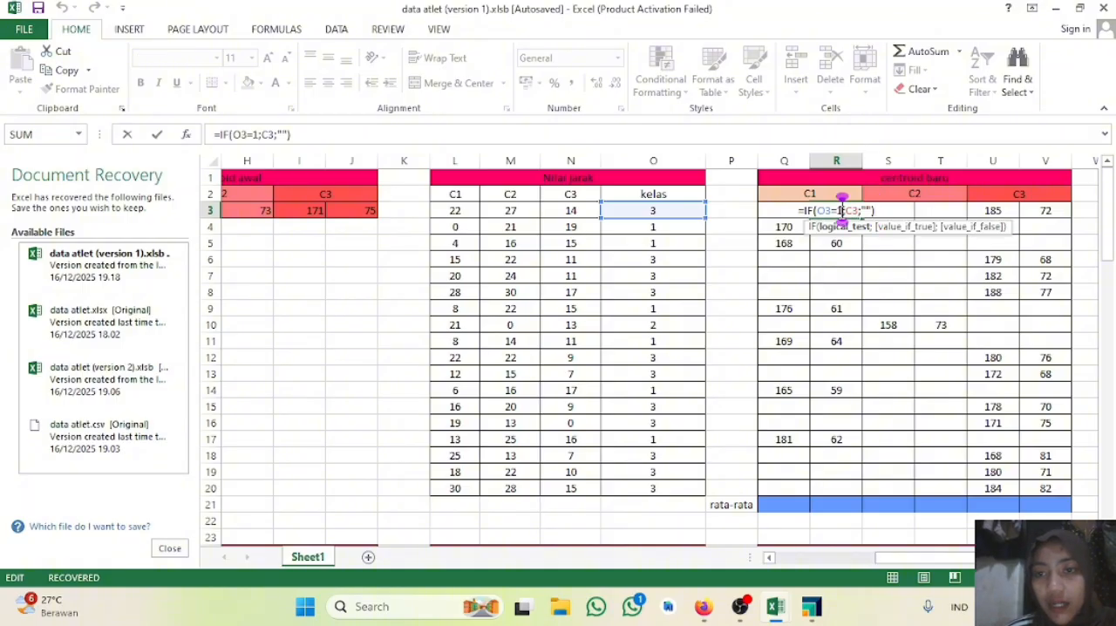
pyautogui.click(838, 298)
pyautogui.click(909, 206)
pyautogui.doubleClick(908, 208)
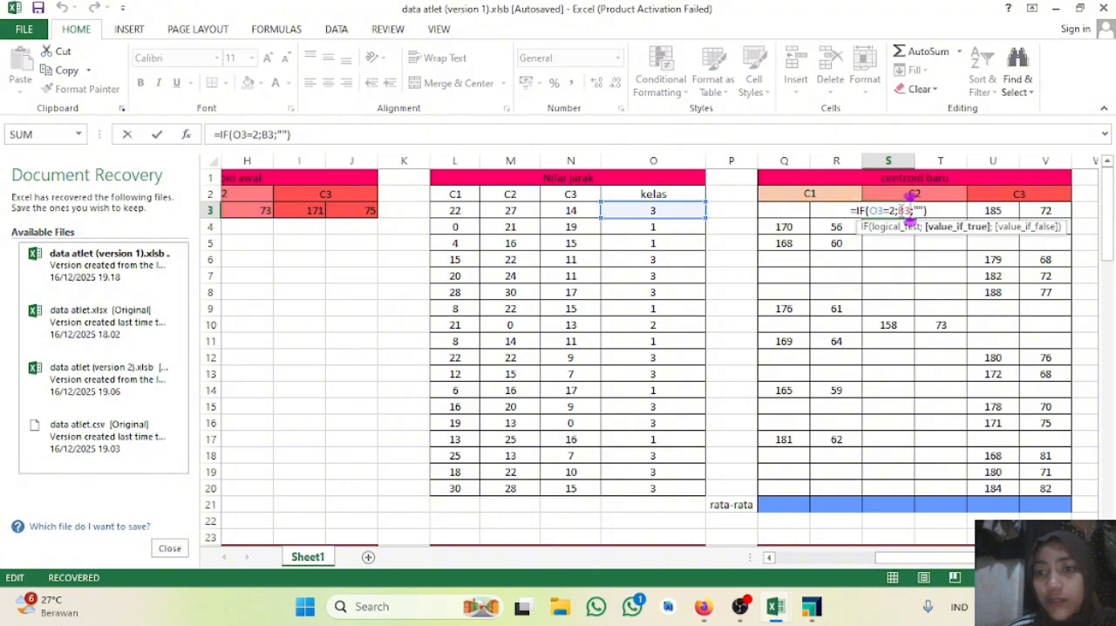
pyautogui.doubleClick(1002, 212)
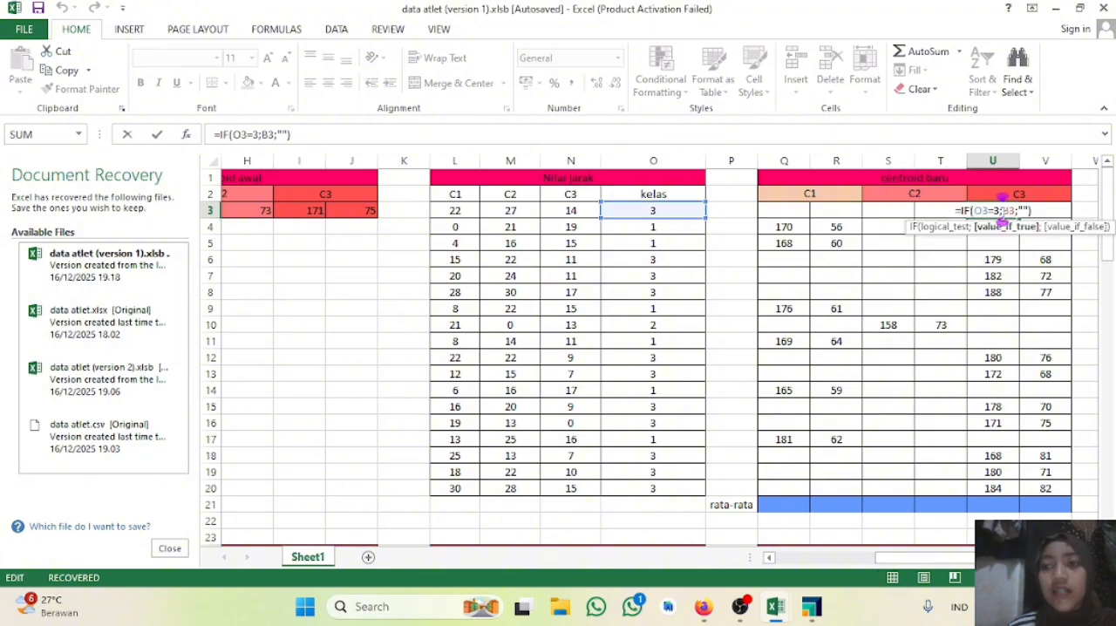
# Step: Undo the accidental W8 reference in the U3 formula and close the cell with B3 restored
pyautogui.click(1084, 290)
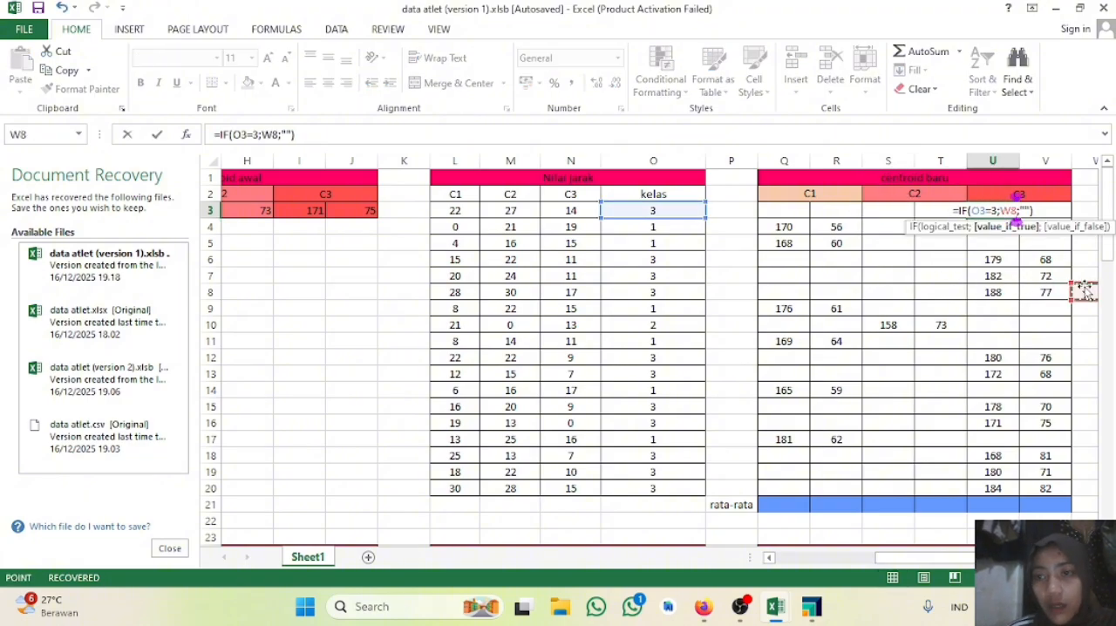
pyautogui.hotkey('ctrl', 'z')
pyautogui.press('Return')
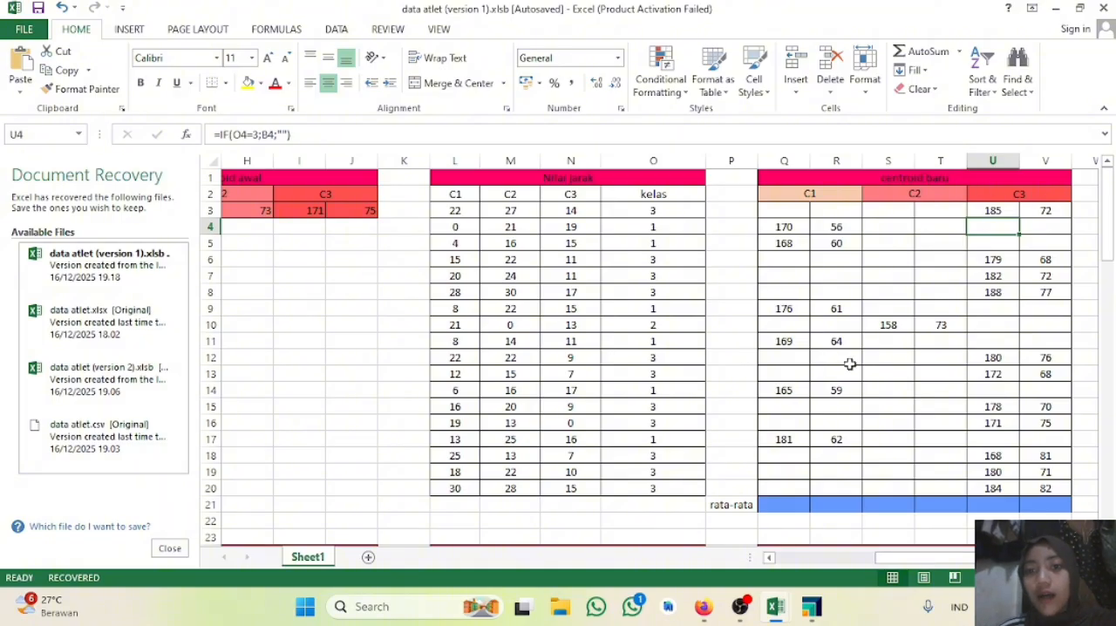
# Step: Enter =AVERAGE(Q3:Q20) in Q21 of the rata-rata row to compute the new C1 centroid height
pyautogui.scroll(-4, 849, 364)
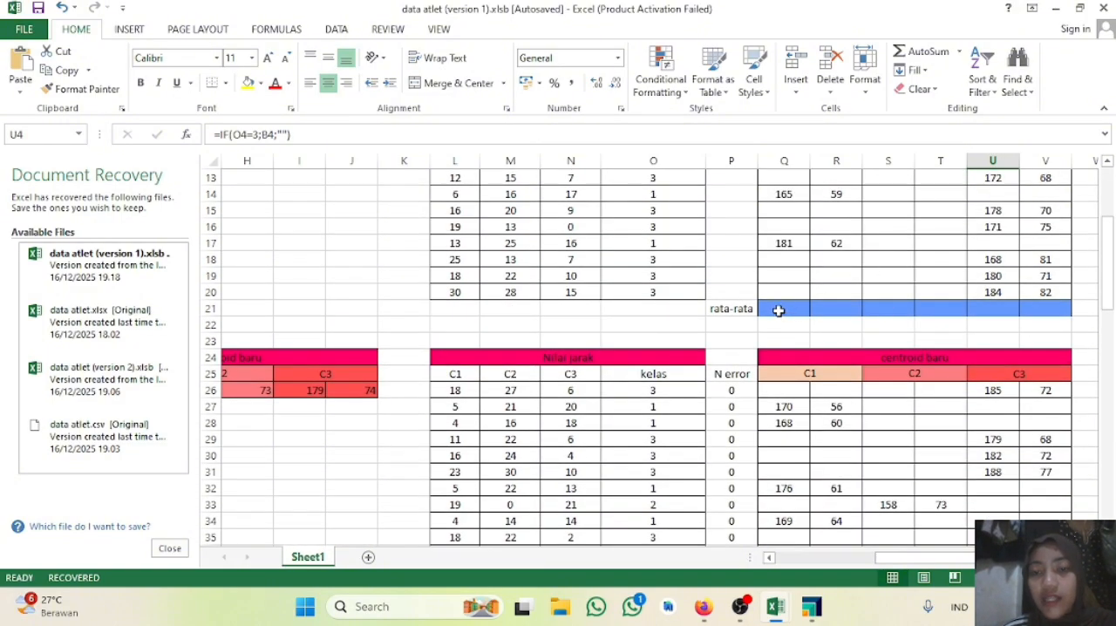
pyautogui.scroll(-4, 778, 311)
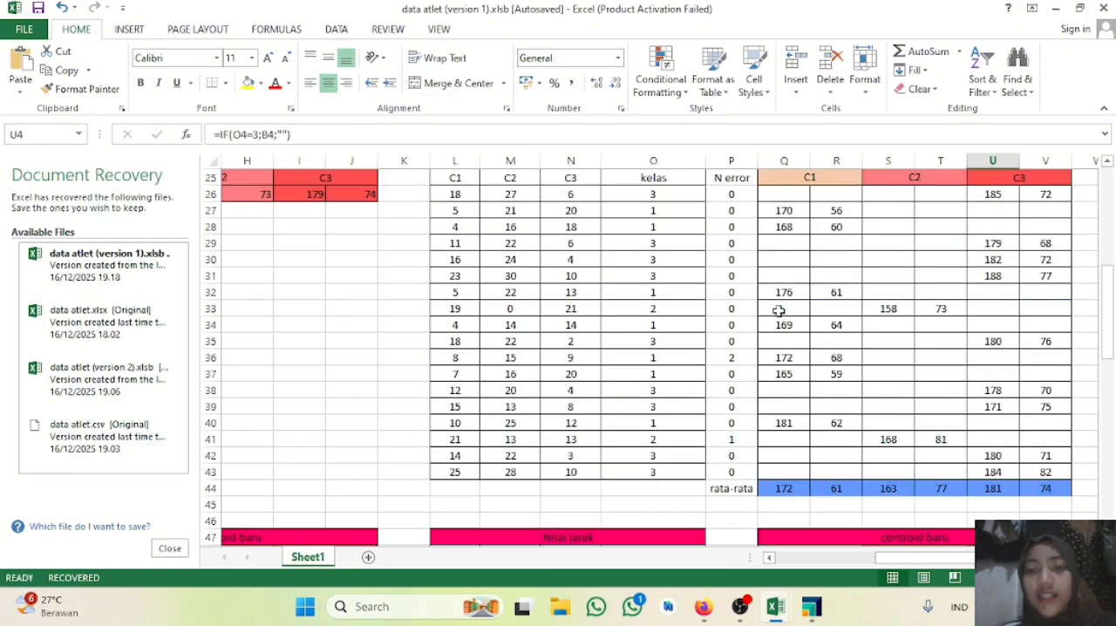
pyautogui.scroll(5, 778, 311)
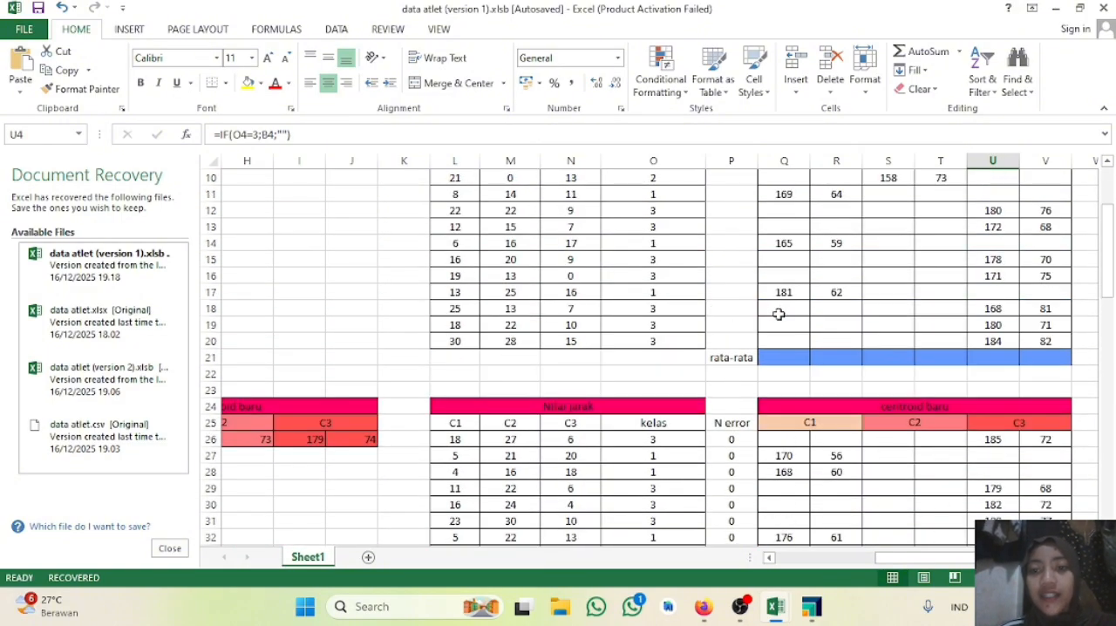
pyautogui.click(763, 358)
pyautogui.write('=a')
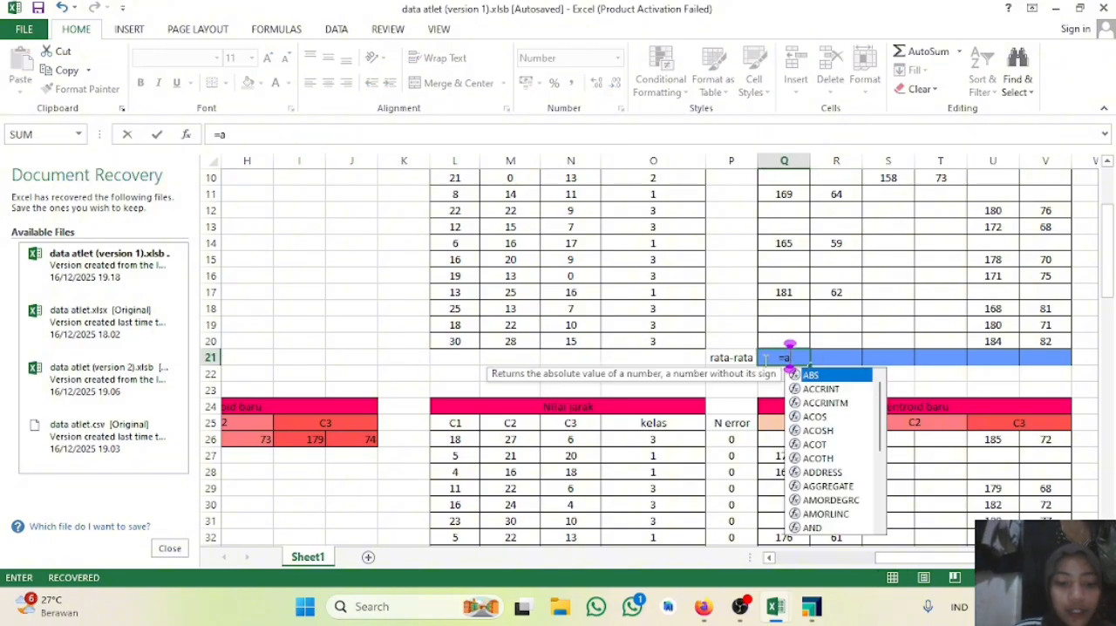
pyautogui.write('ve')
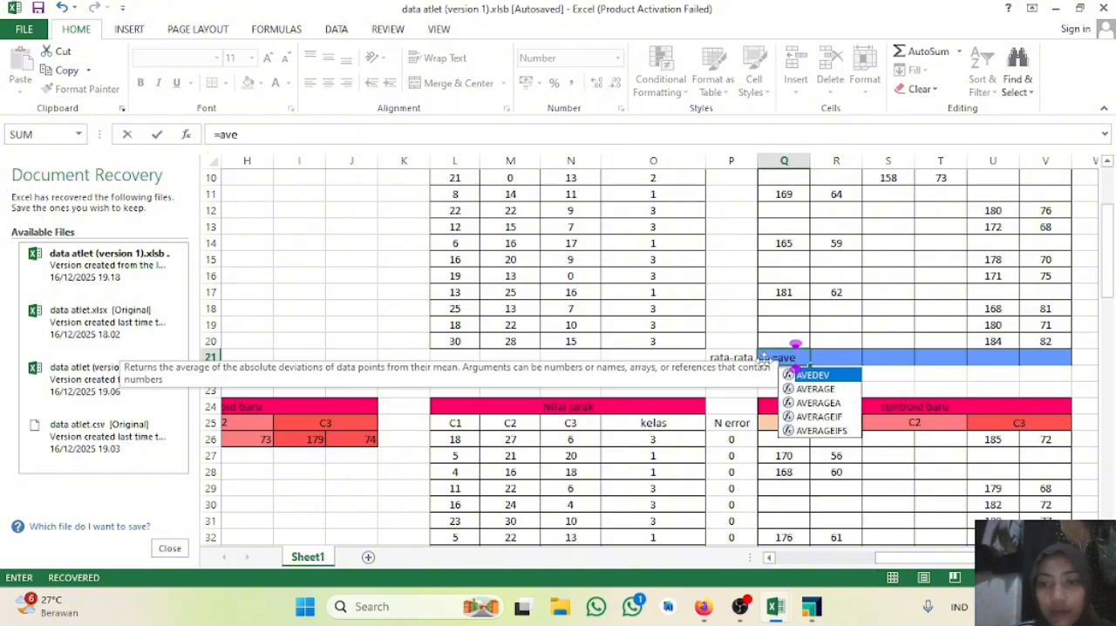
pyautogui.doubleClick(825, 387)
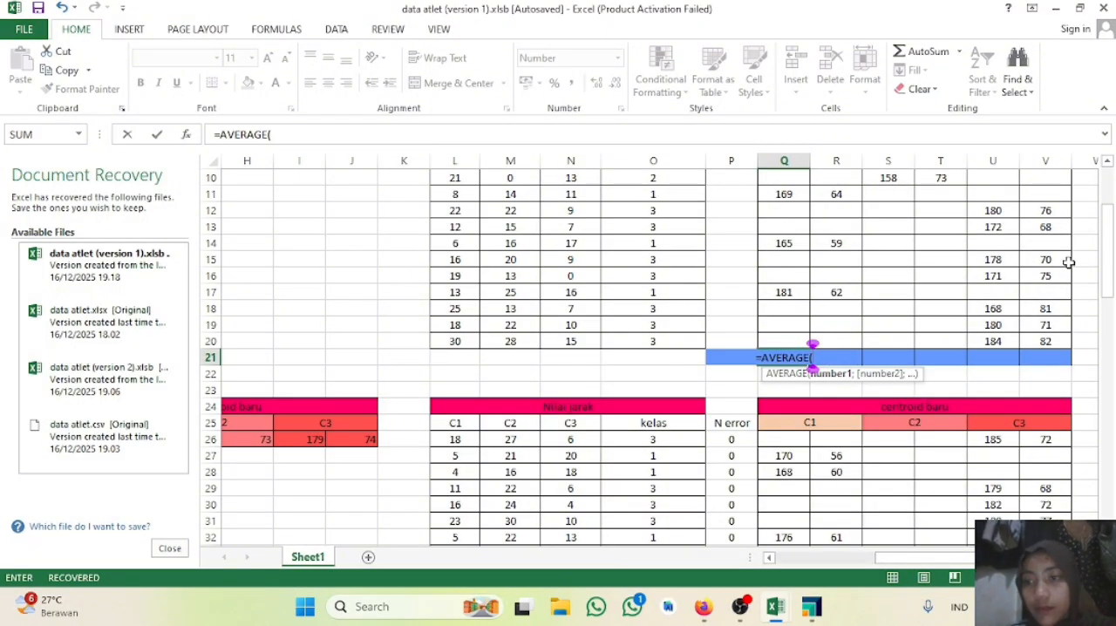
pyautogui.scroll(3, 1106, 281)
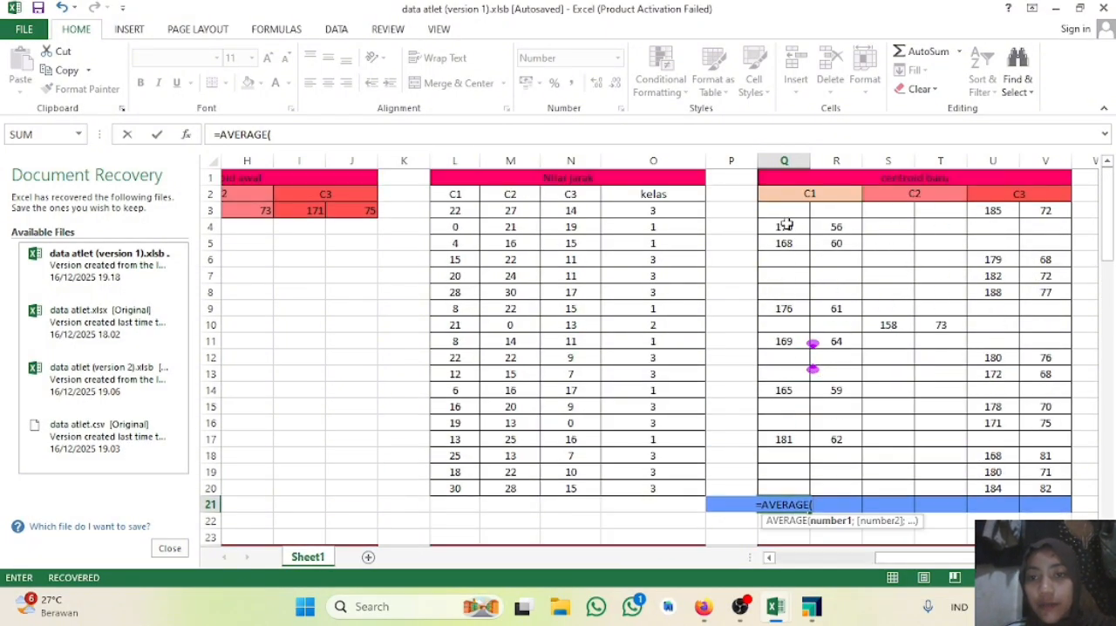
pyautogui.moveTo(784, 212); pyautogui.dragTo(778, 485)
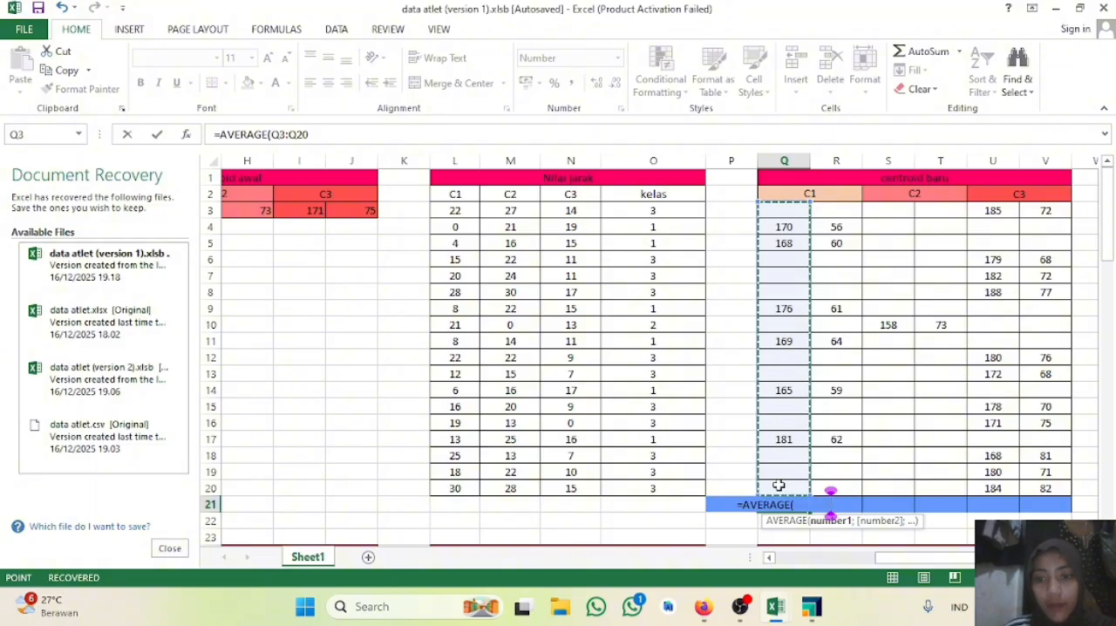
pyautogui.press('Return')
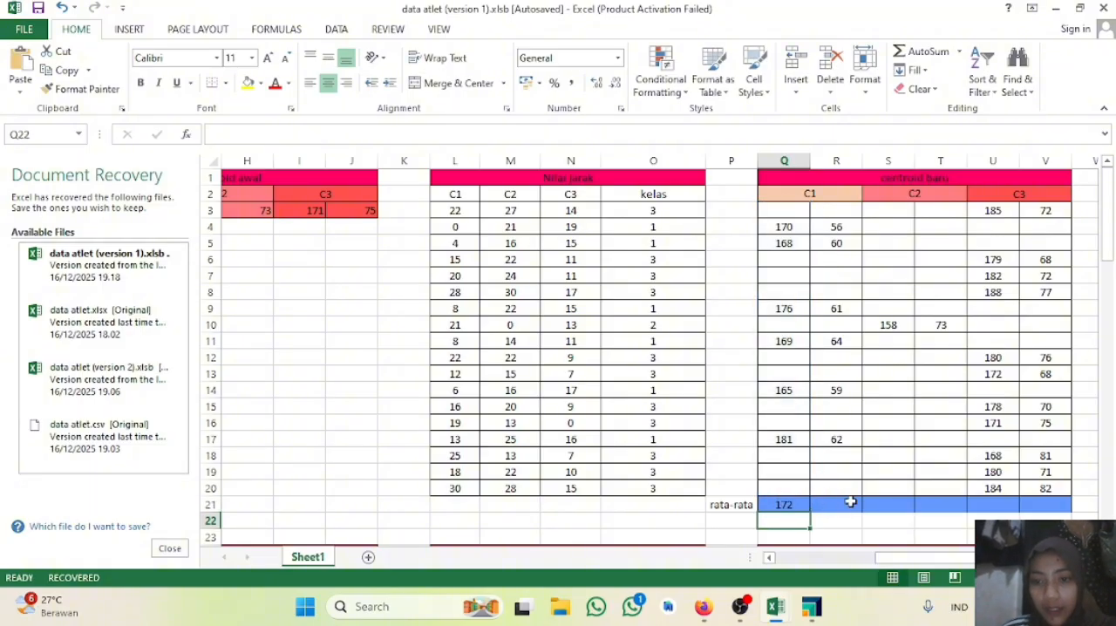
# Step: Fill the Q21 average formula across through V21 for the remaining C1, C2 and C3 centroid values
pyautogui.scroll(-2, 850, 502)
pyautogui.click(793, 407)
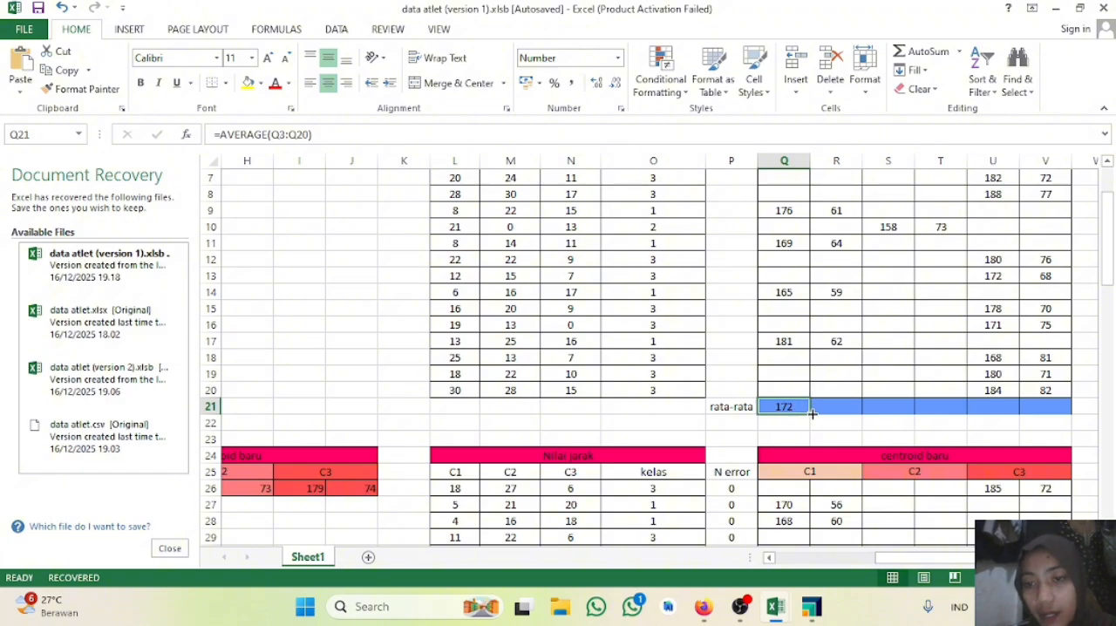
pyautogui.moveTo(811, 413); pyautogui.dragTo(1063, 417)
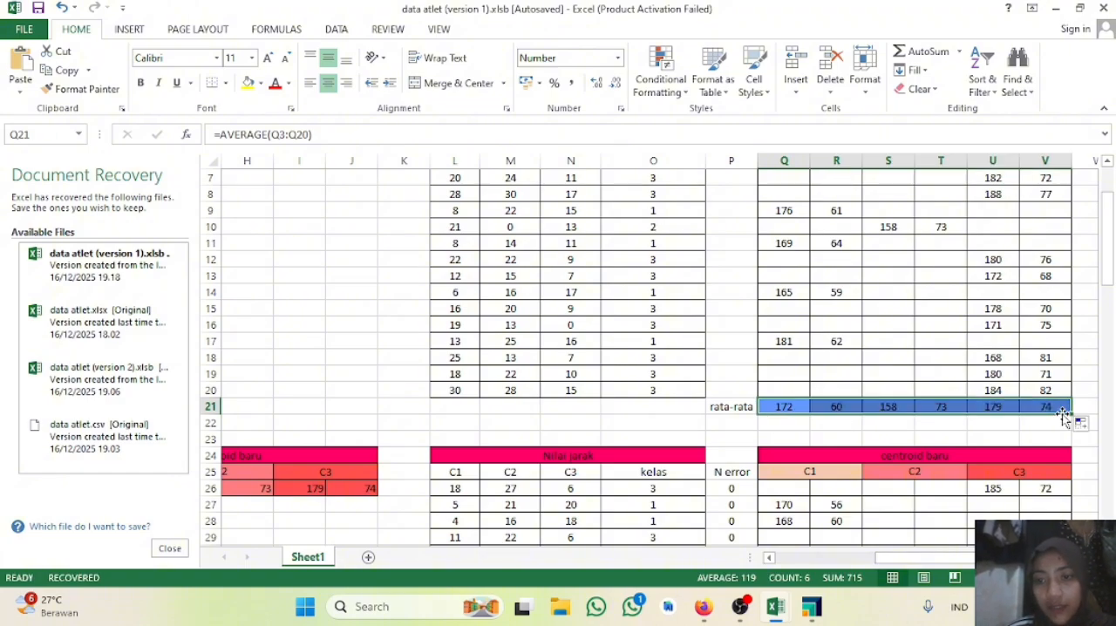
# Step: Close the Document Recovery pane and confirm the prompt about the recovered files
pyautogui.scroll(-2, 888, 397)
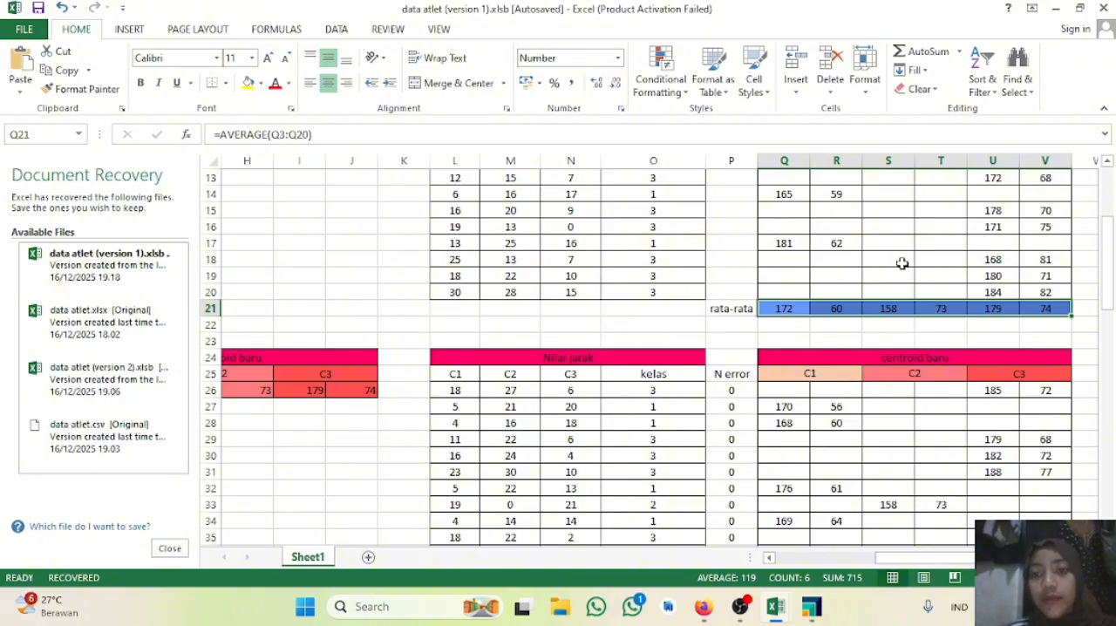
pyautogui.scroll(4, 902, 263)
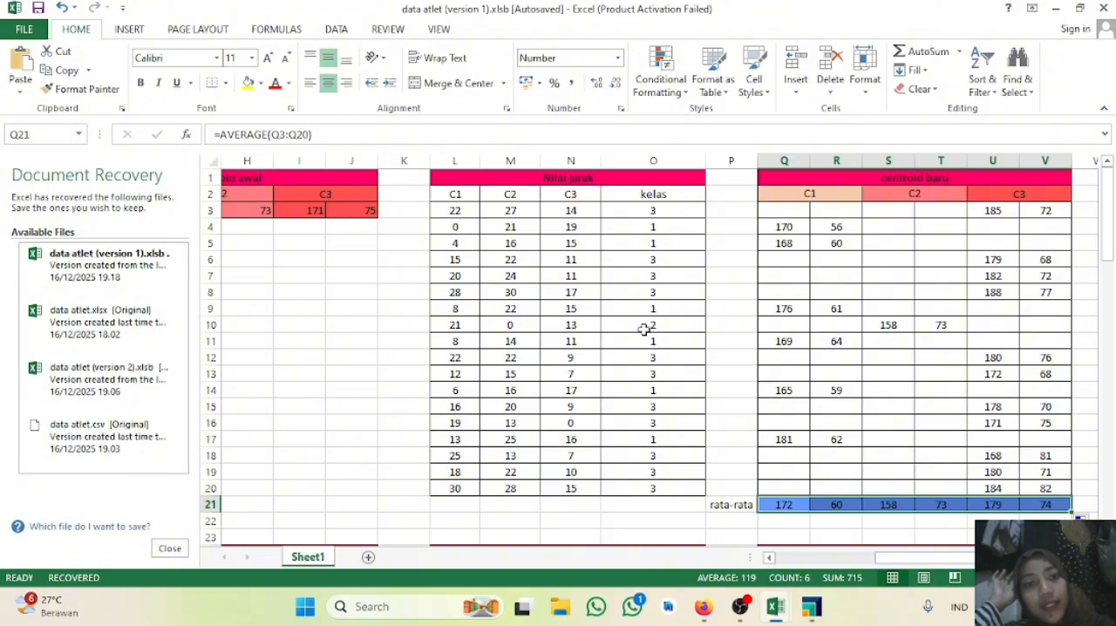
pyautogui.scroll(-4, 624, 409)
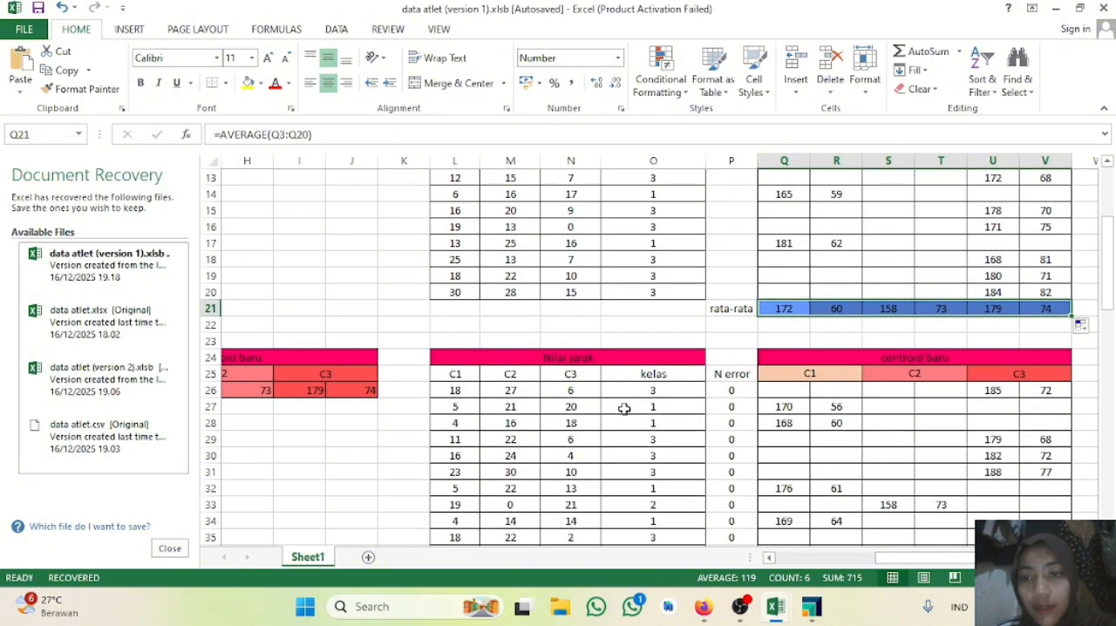
pyautogui.scroll(-4, 624, 409)
pyautogui.scroll(4, 624, 408)
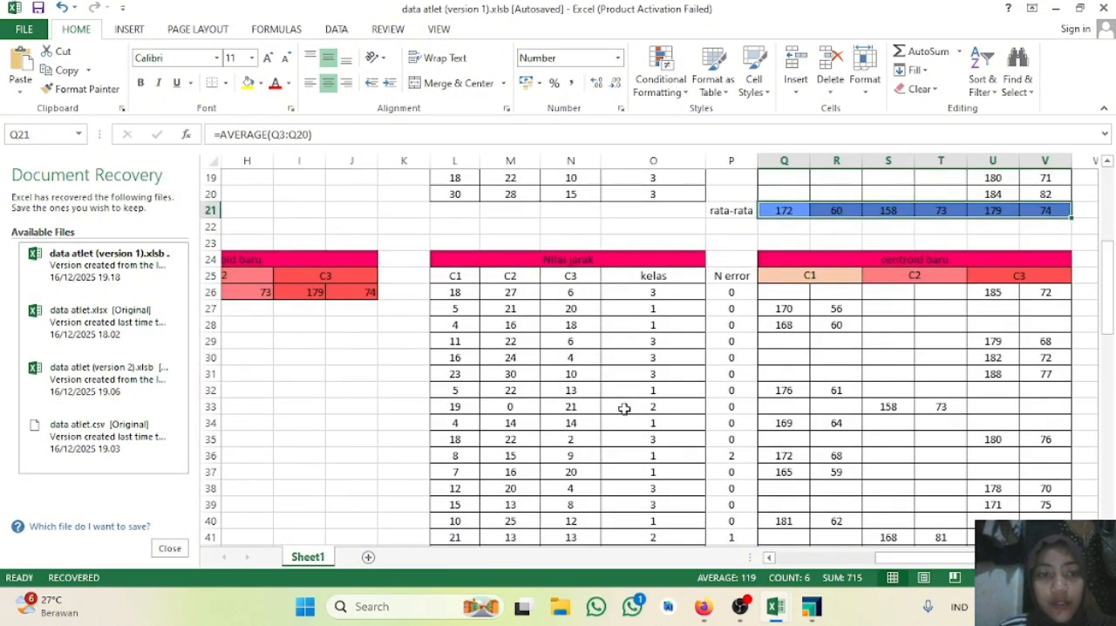
pyautogui.click(170, 547)
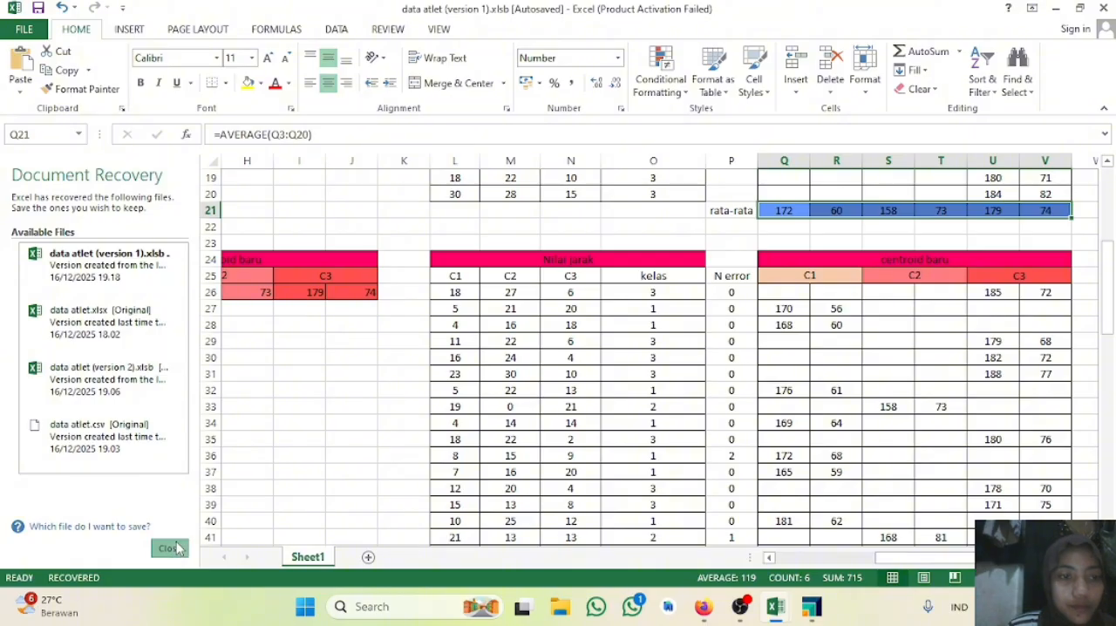
pyautogui.click(432, 253)
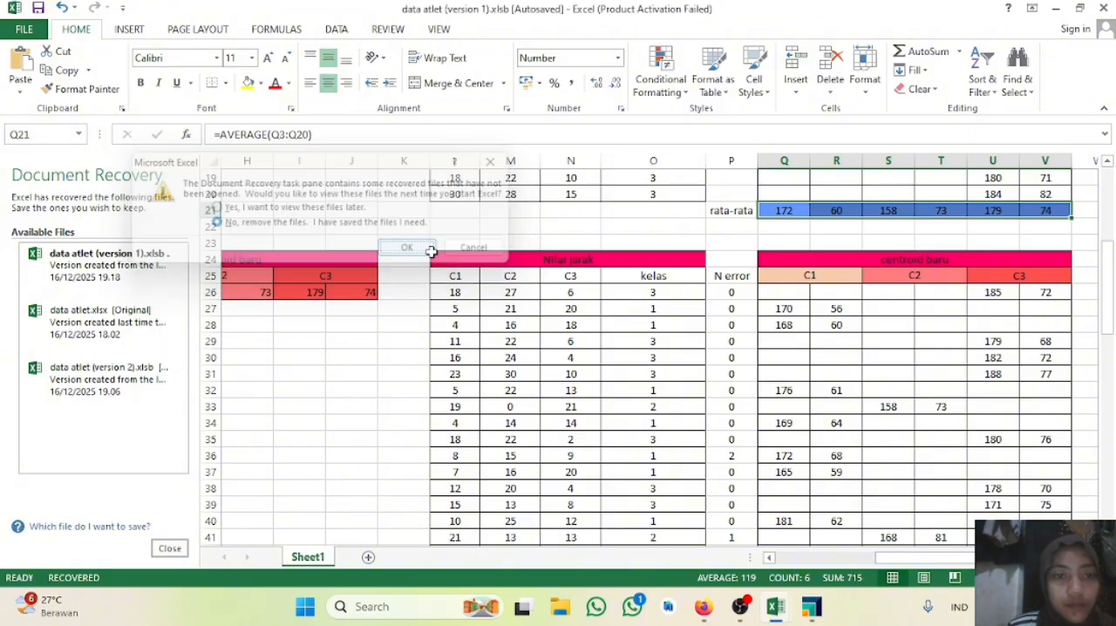
# Step: Select the averages in Q21:V21 and compare them with the iteration 2 centroids in E26:J26
pyautogui.scroll(-4, 526, 367)
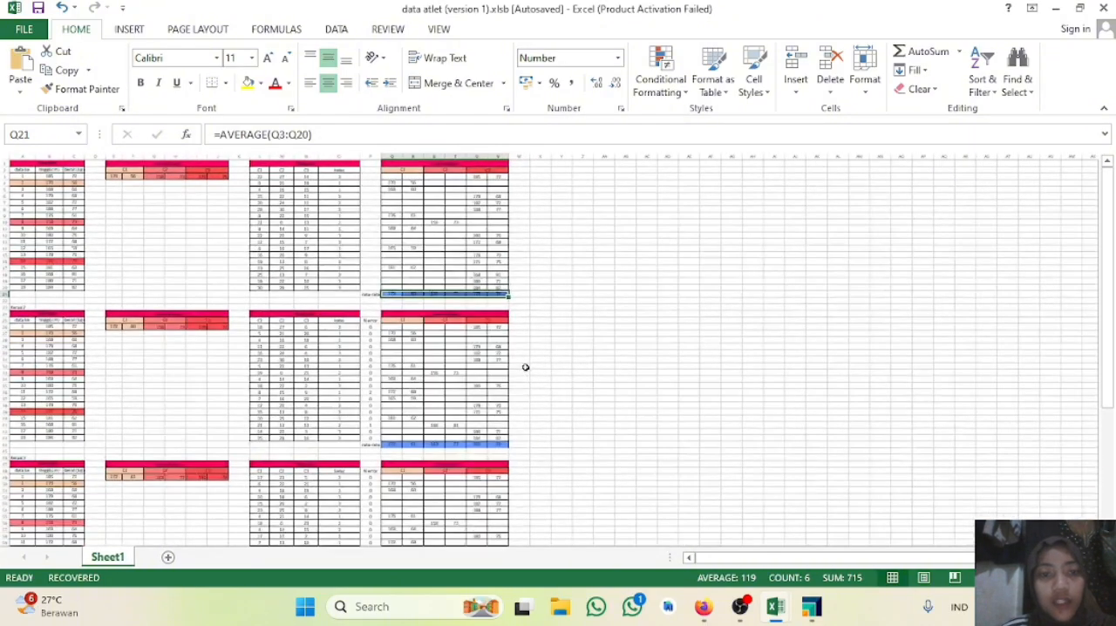
pyautogui.scroll(5, 526, 368)
pyautogui.scroll(5, 525, 368)
pyautogui.scroll(-1, 526, 368)
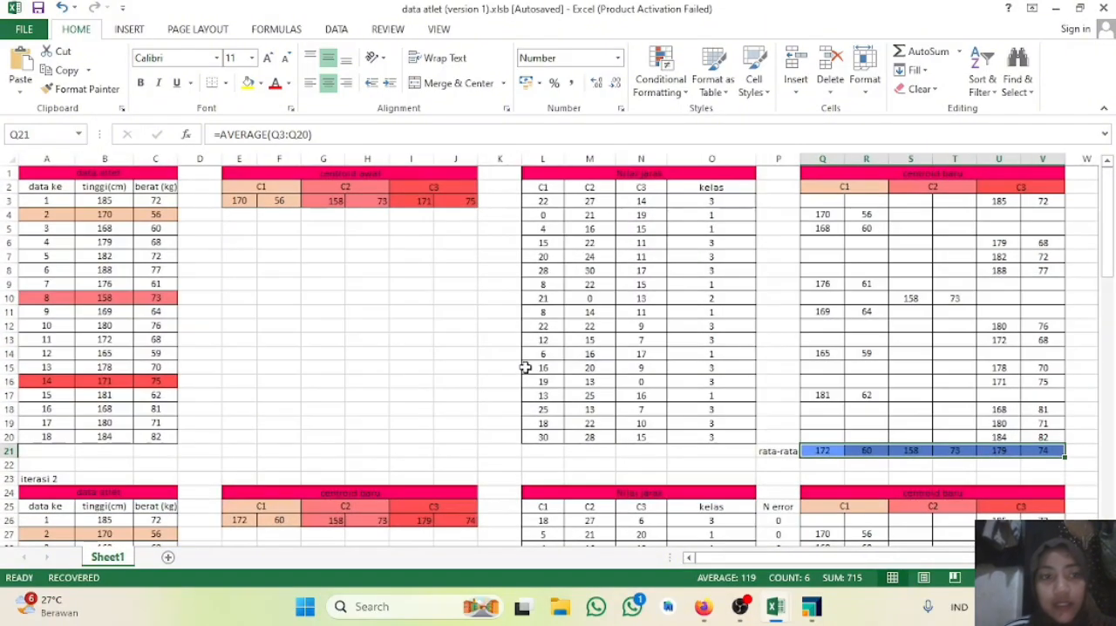
pyautogui.scroll(-1, 134, 440)
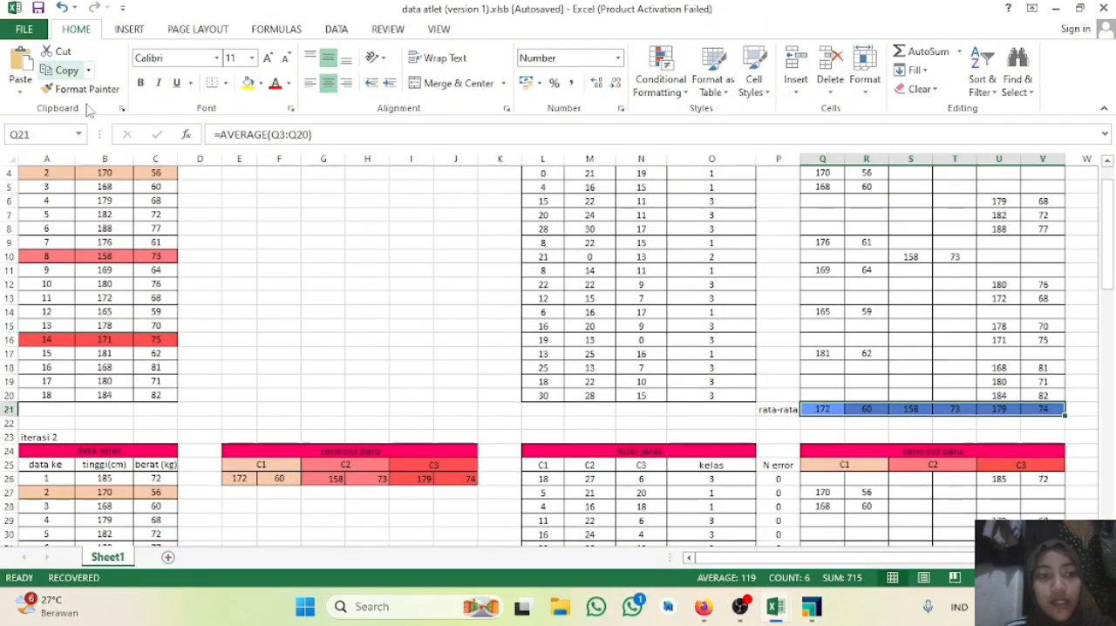
pyautogui.scroll(-4, 446, 381)
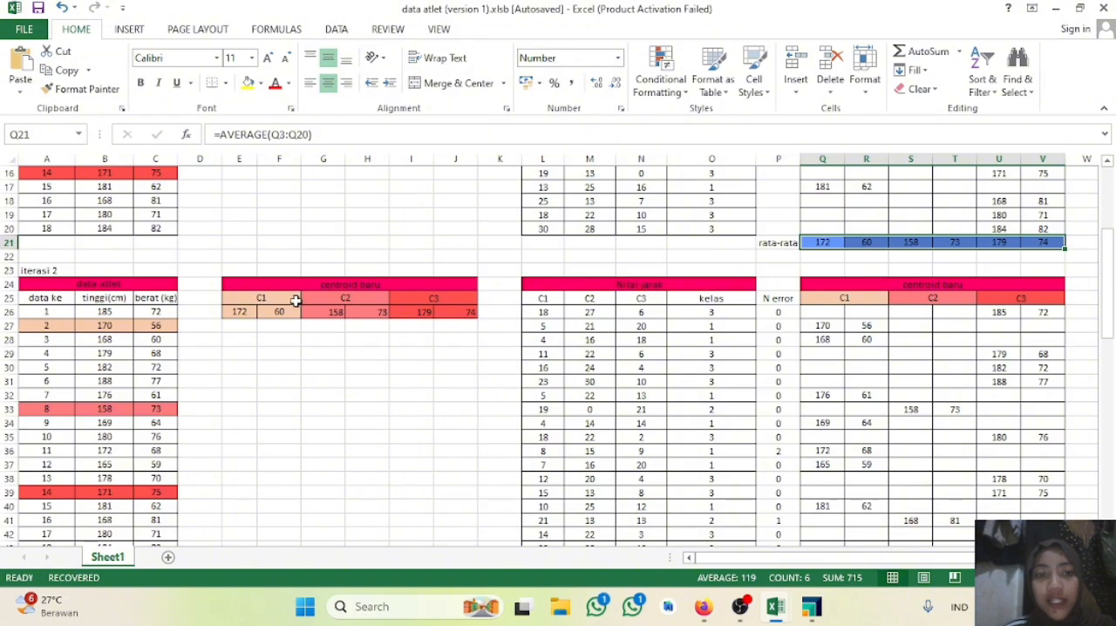
pyautogui.click(807, 242)
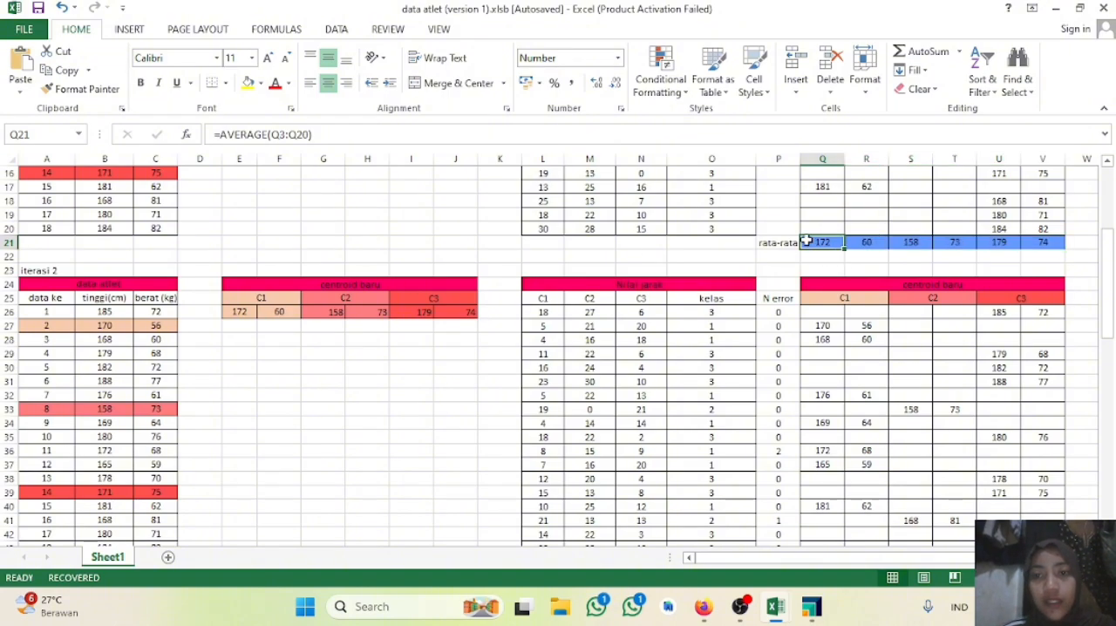
pyautogui.moveTo(807, 241); pyautogui.dragTo(1050, 244)
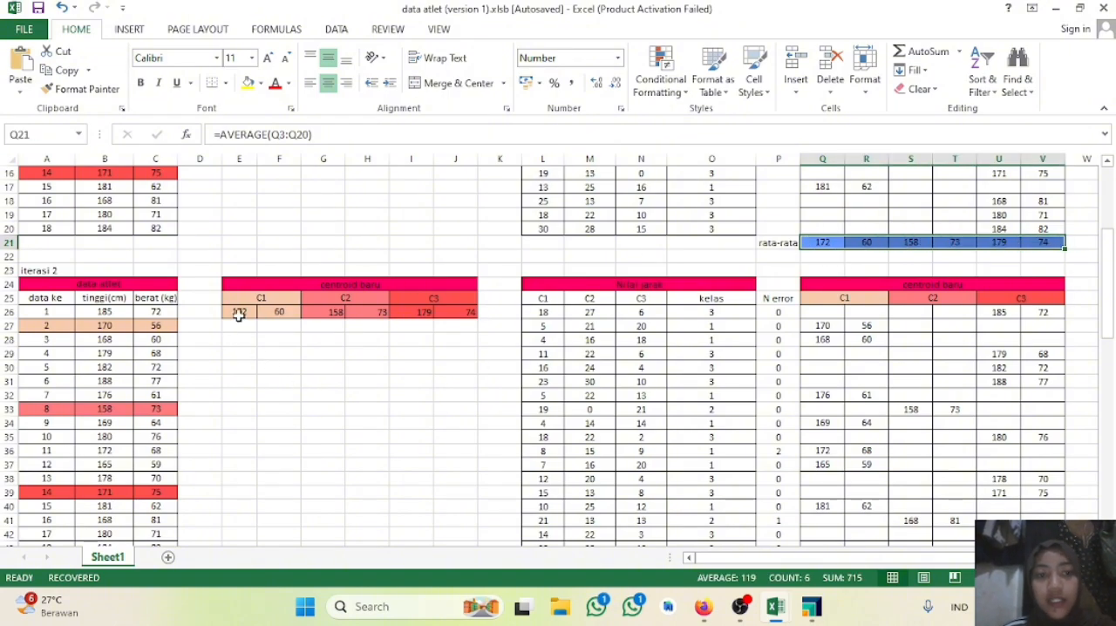
# Step: Examine the C1 distance formula in L26 of the iteration 2 table and its centroid references
pyautogui.scroll(-3, 484, 317)
pyautogui.scroll(1, 485, 317)
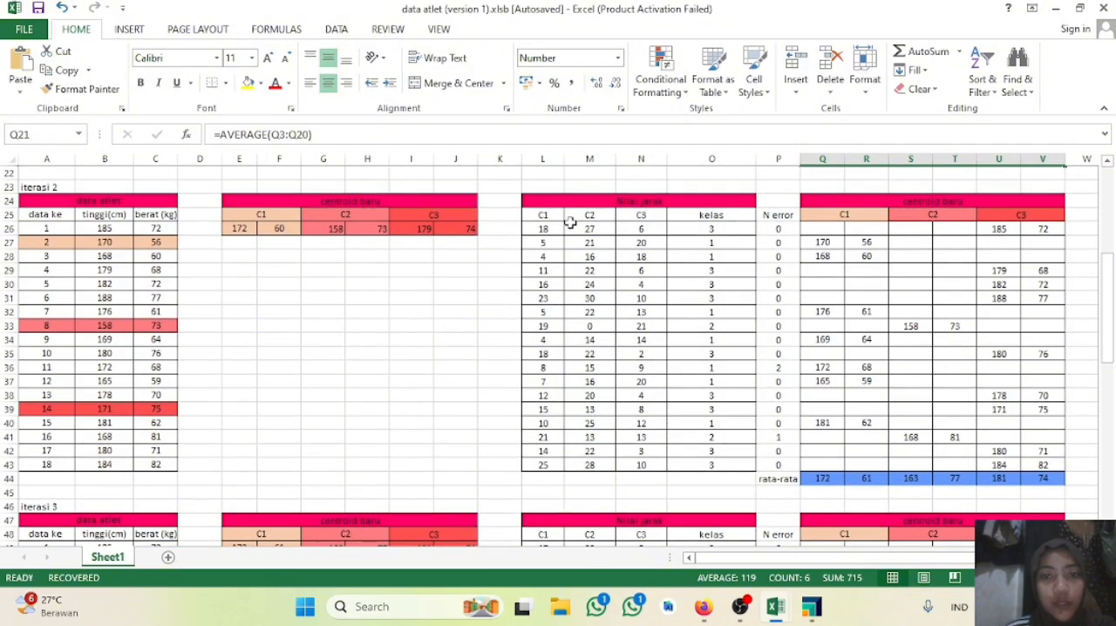
pyautogui.click(547, 228)
pyautogui.doubleClick(547, 228)
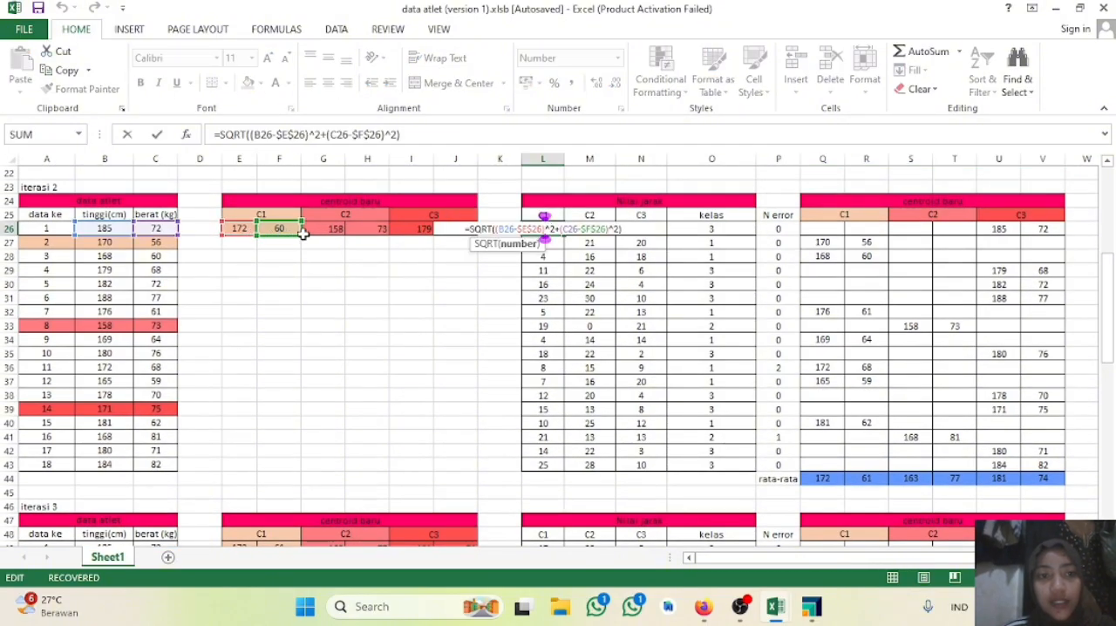
pyautogui.click(728, 280)
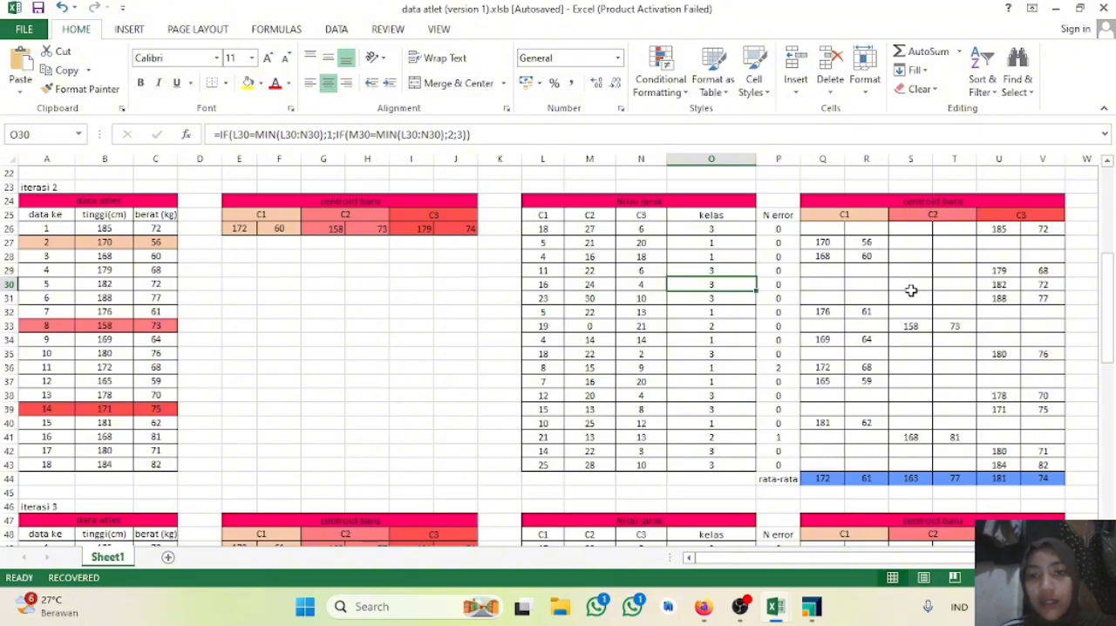
# Step: Re-enter the N error formula in P26 as =O3-O26 to compare the first athlete's classes between iterations
pyautogui.doubleClick(778, 228)
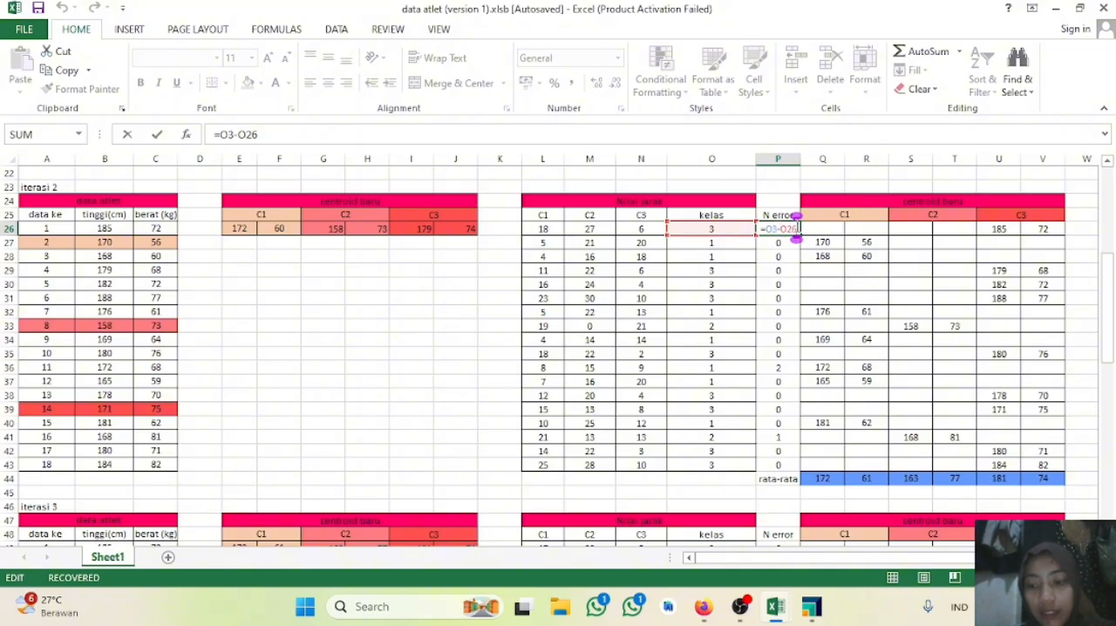
pyautogui.press('BackSpace')
pyautogui.press('BackSpace')
pyautogui.press('BackSpace')
pyautogui.press('BackSpace')
pyautogui.press('BackSpace')
pyautogui.press('BackSpace')
pyautogui.press('BackSpace')
pyautogui.write('=')
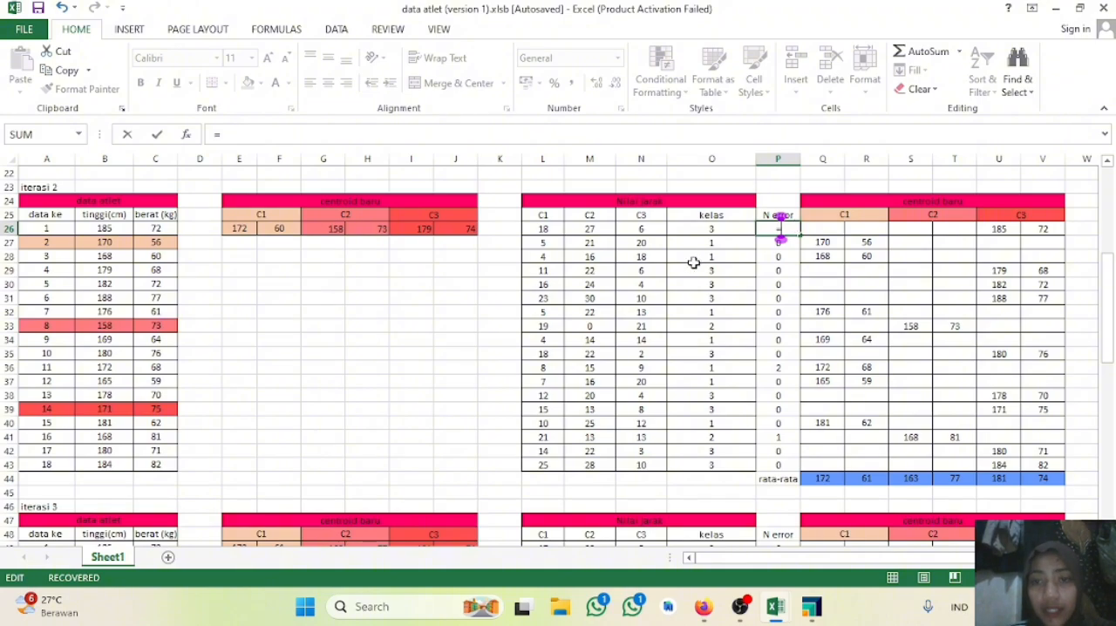
pyautogui.moveTo(1106, 309); pyautogui.dragTo(1109, 208)
pyautogui.click(721, 200)
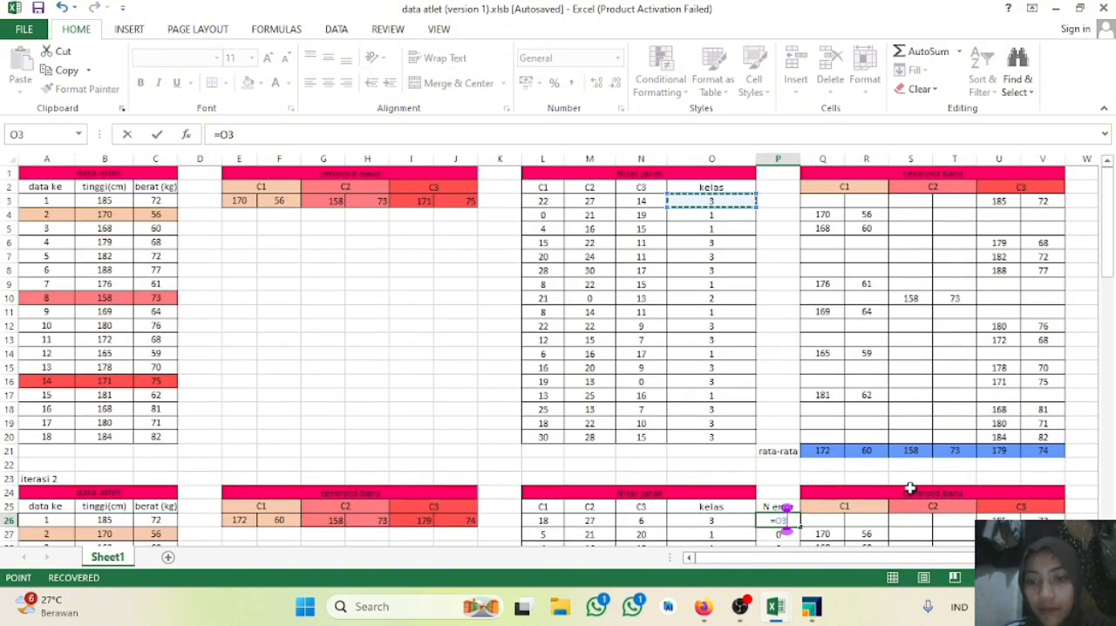
pyautogui.write('-')
pyautogui.click(693, 520)
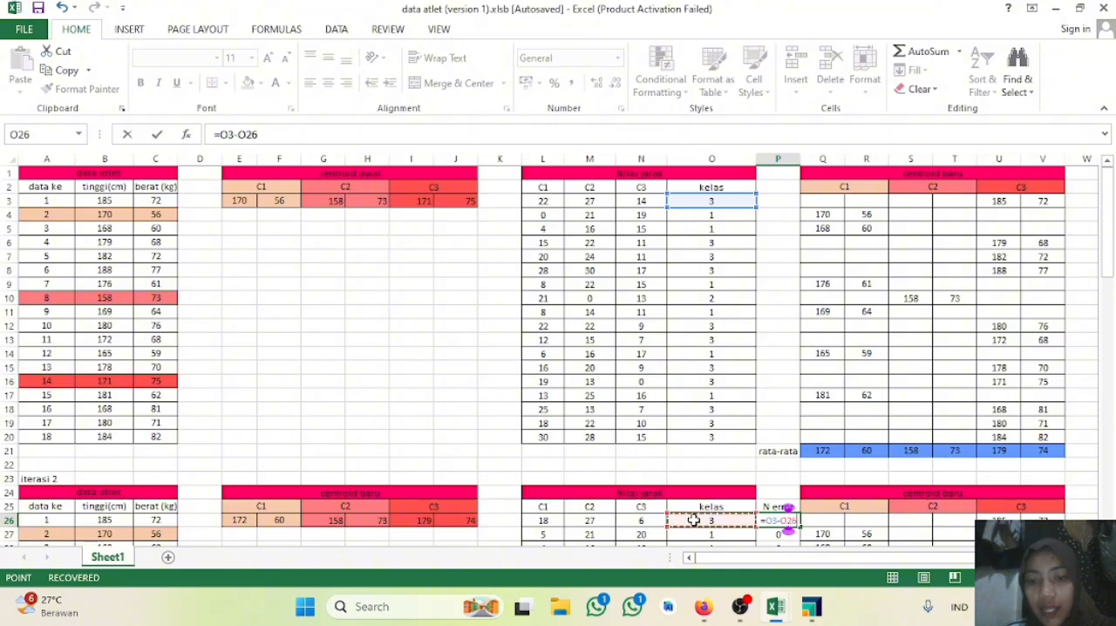
pyautogui.press('Return')
# Step: Fill the P26 N error formula down through P43 for all athletes in iteration 2
pyautogui.scroll(-4, 692, 519)
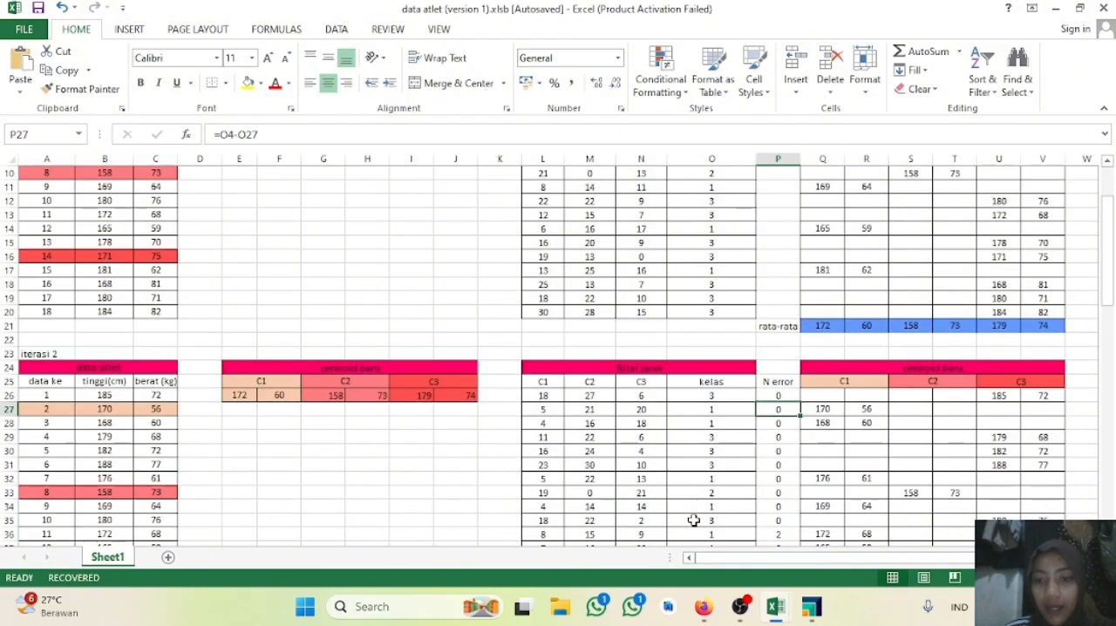
pyautogui.click(774, 352)
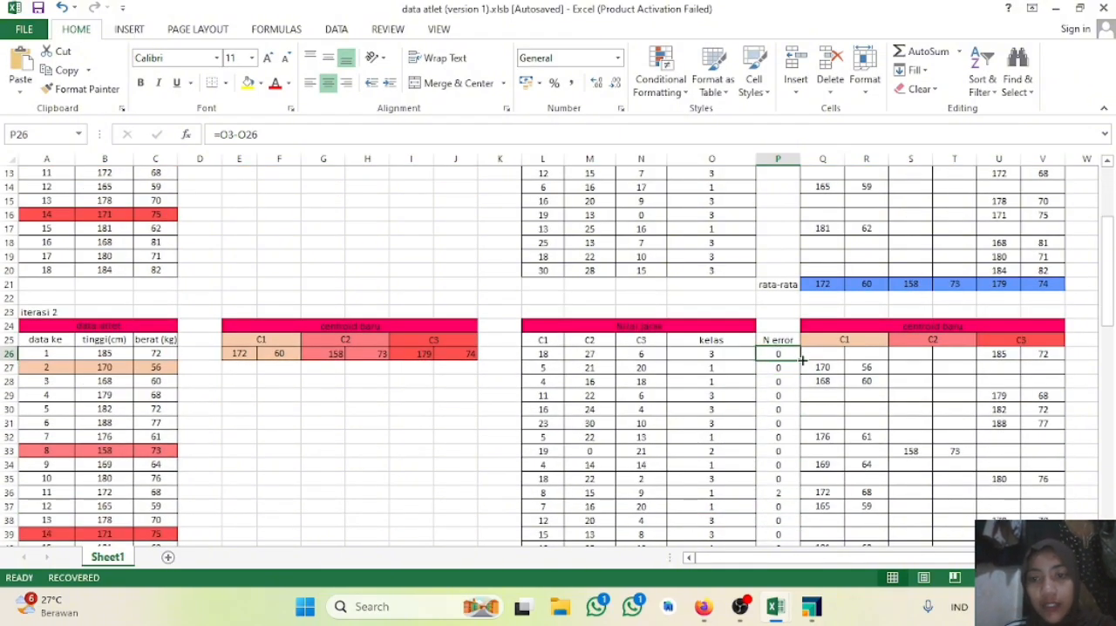
pyautogui.moveTo(797, 360); pyautogui.dragTo(788, 482)
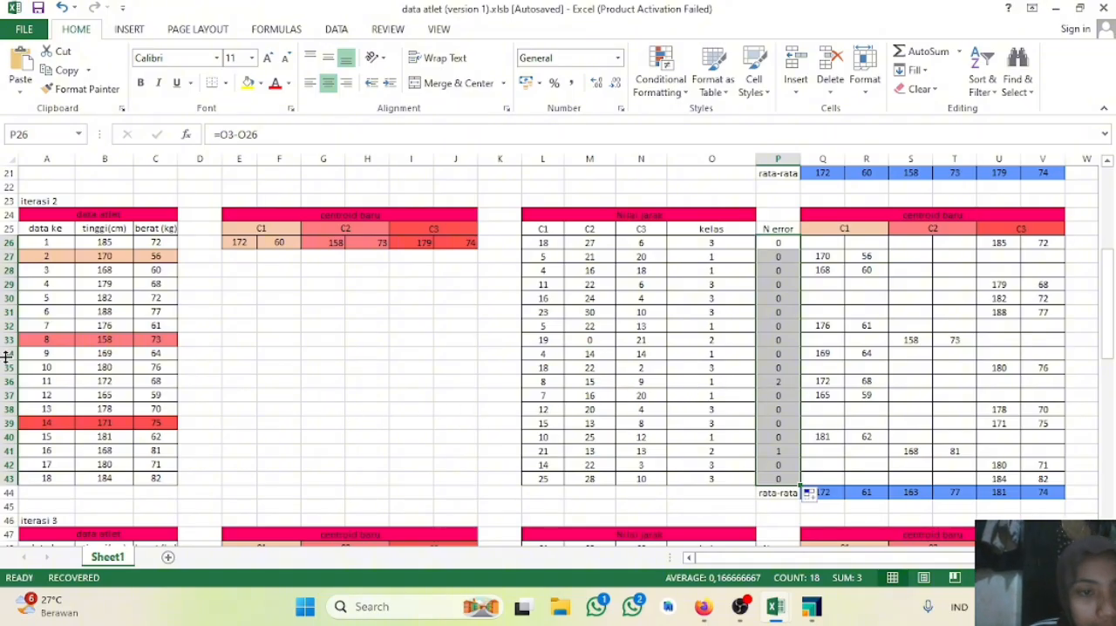
# Step: Dismiss the WhatsApp notification covering the worksheet
pyautogui.click(1078, 454)
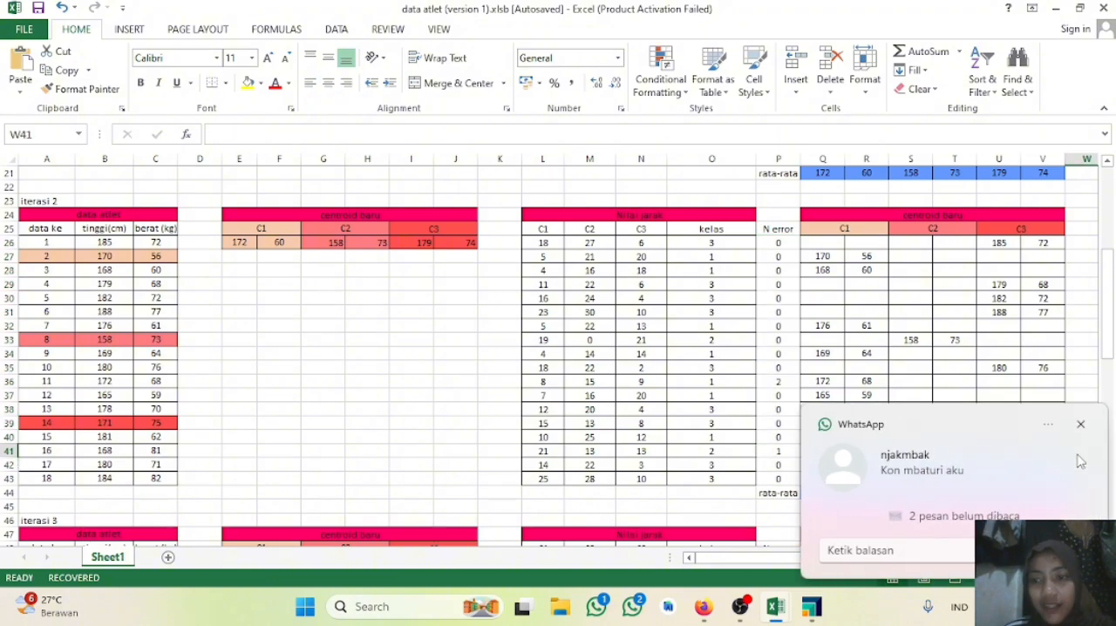
pyautogui.click(1081, 425)
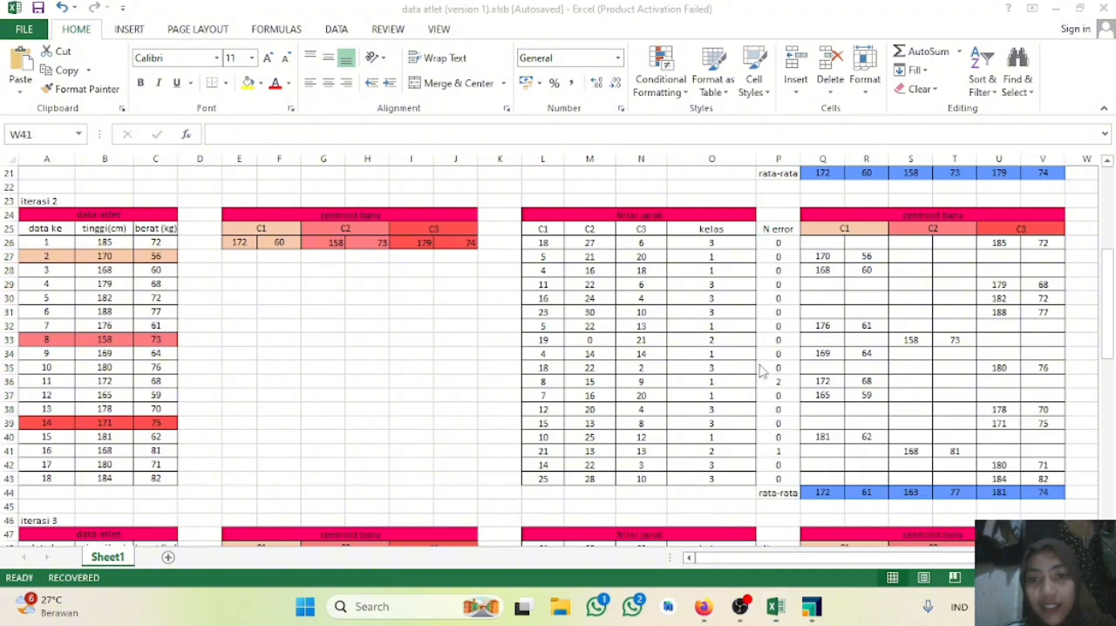
pyautogui.click(1081, 424)
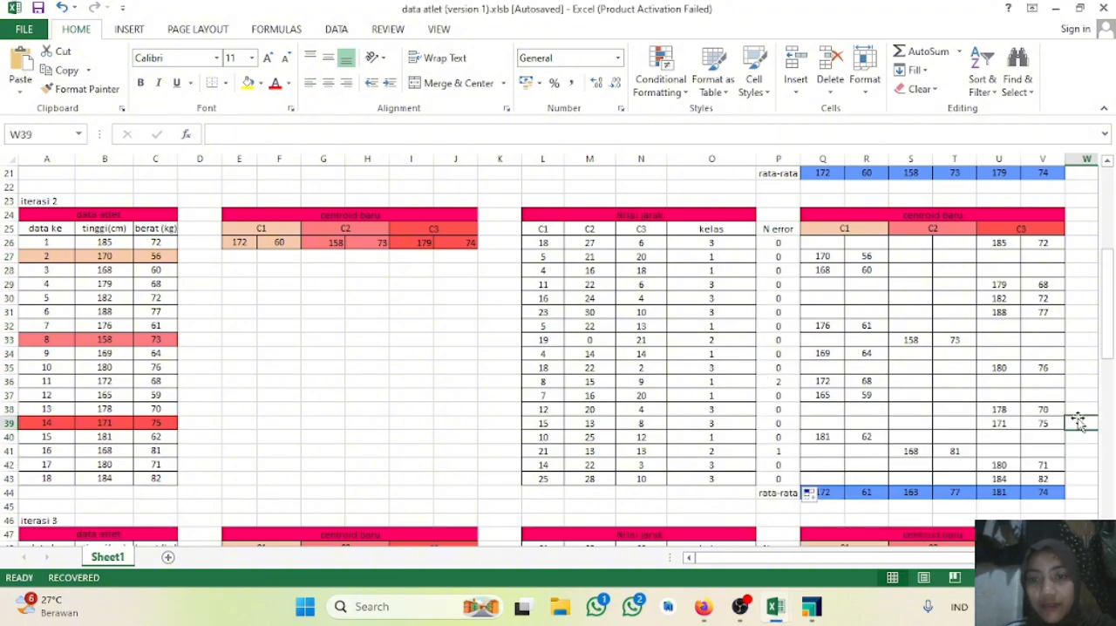
pyautogui.click(1081, 424)
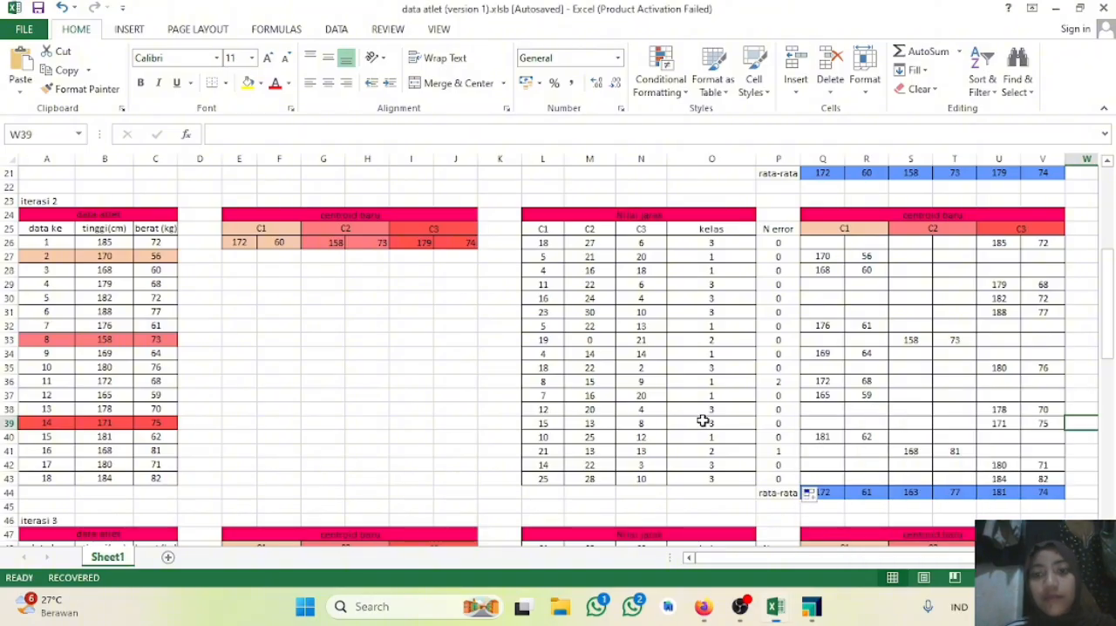
# Step: Examine the N error formula in P41 and compare the iteration 2 averages in Q44:V44 with the iteration 3 centroids in E49:J49
pyautogui.click(762, 454)
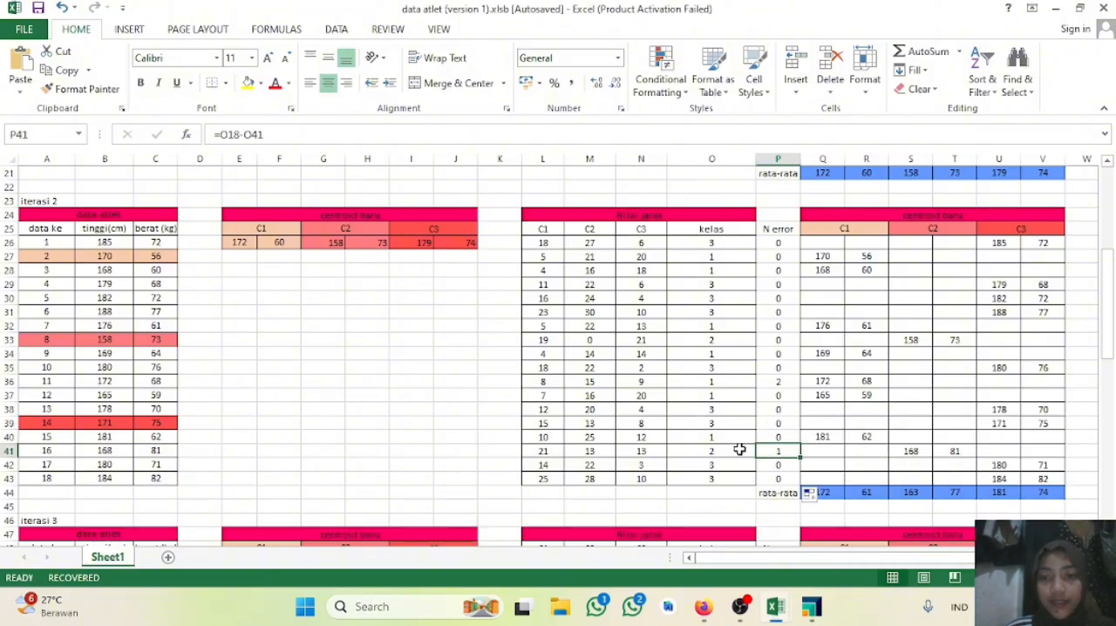
pyautogui.scroll(-3, 741, 453)
pyautogui.scroll(2, 739, 448)
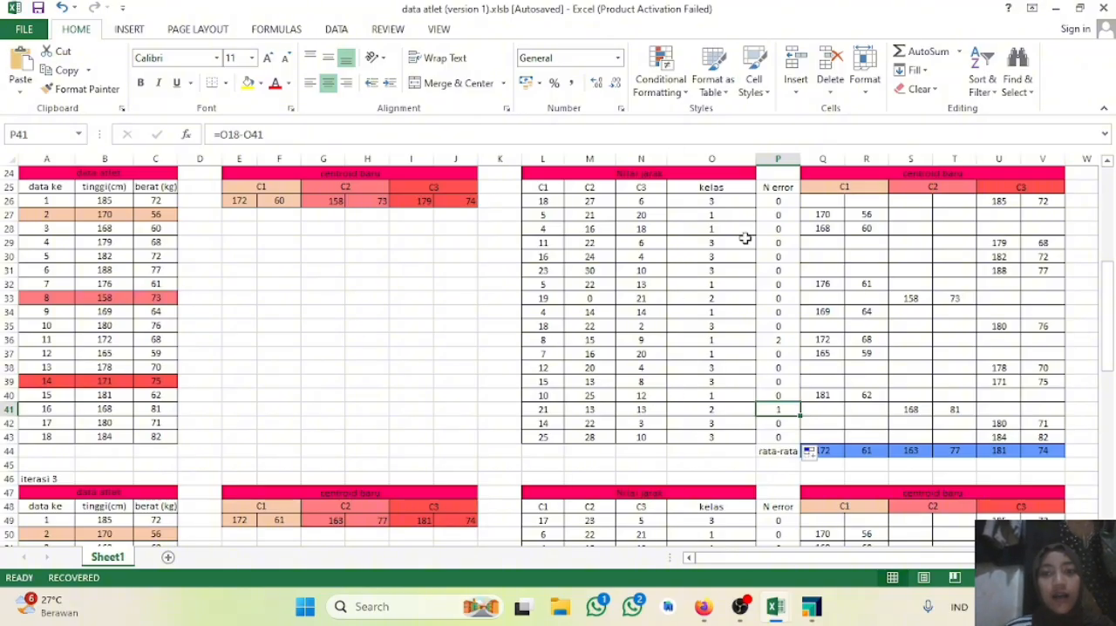
pyautogui.scroll(-2, 779, 337)
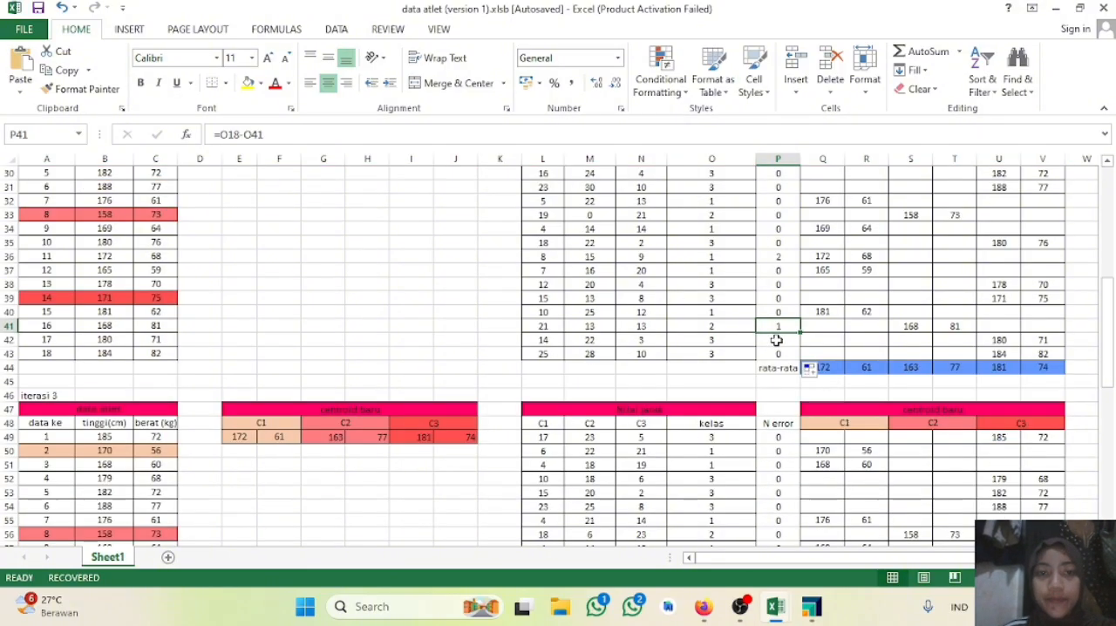
pyautogui.scroll(-4, 523, 384)
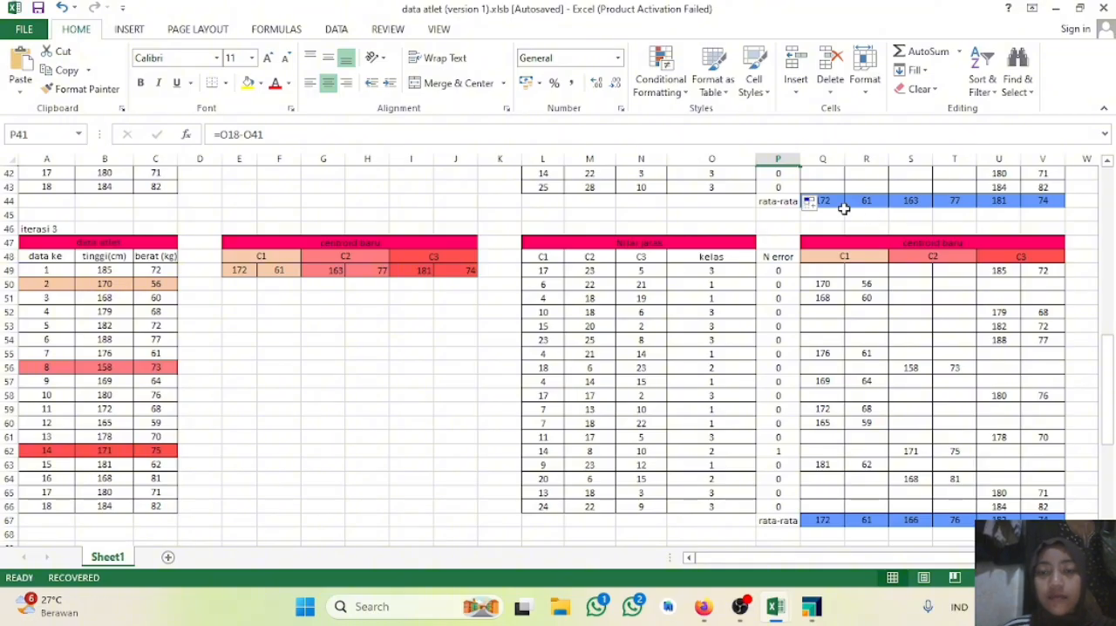
pyautogui.scroll(-1, 497, 247)
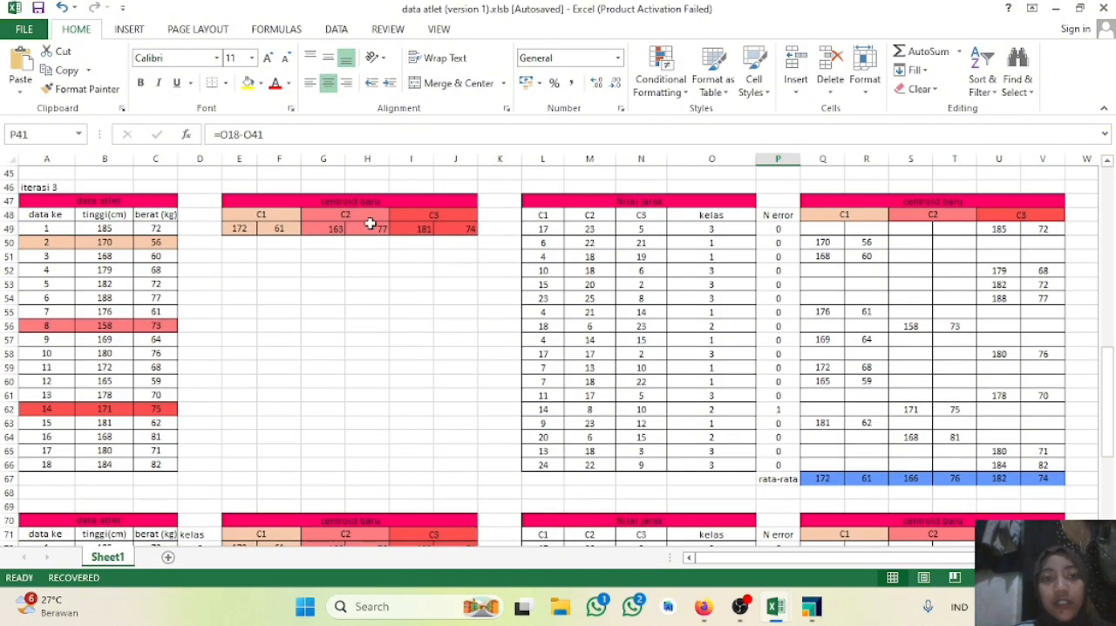
pyautogui.scroll(3, 397, 211)
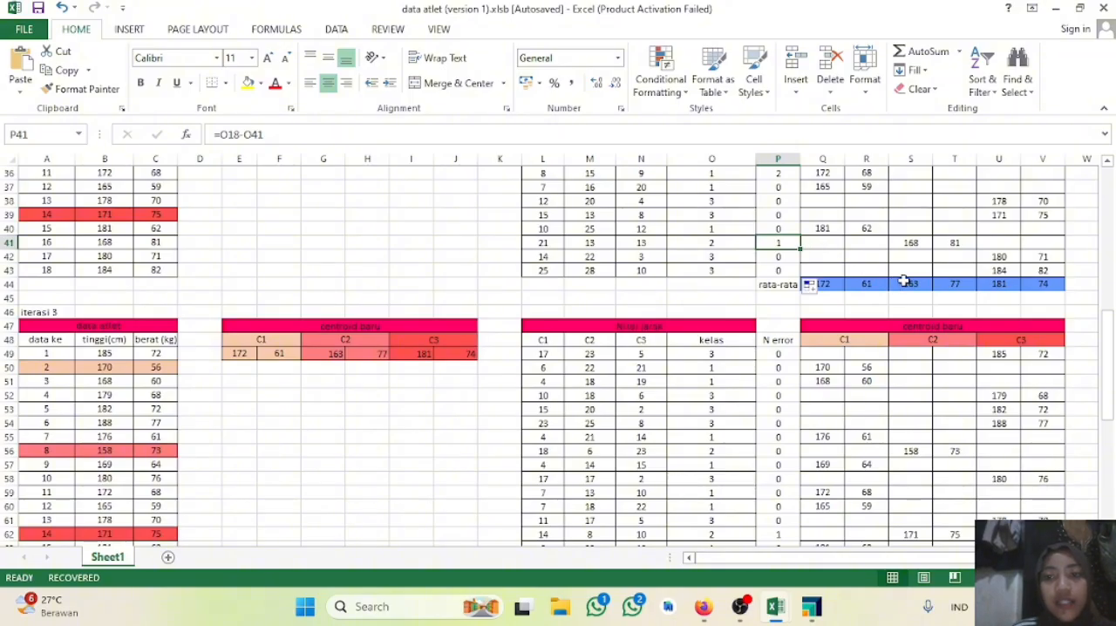
pyautogui.scroll(-3, 232, 369)
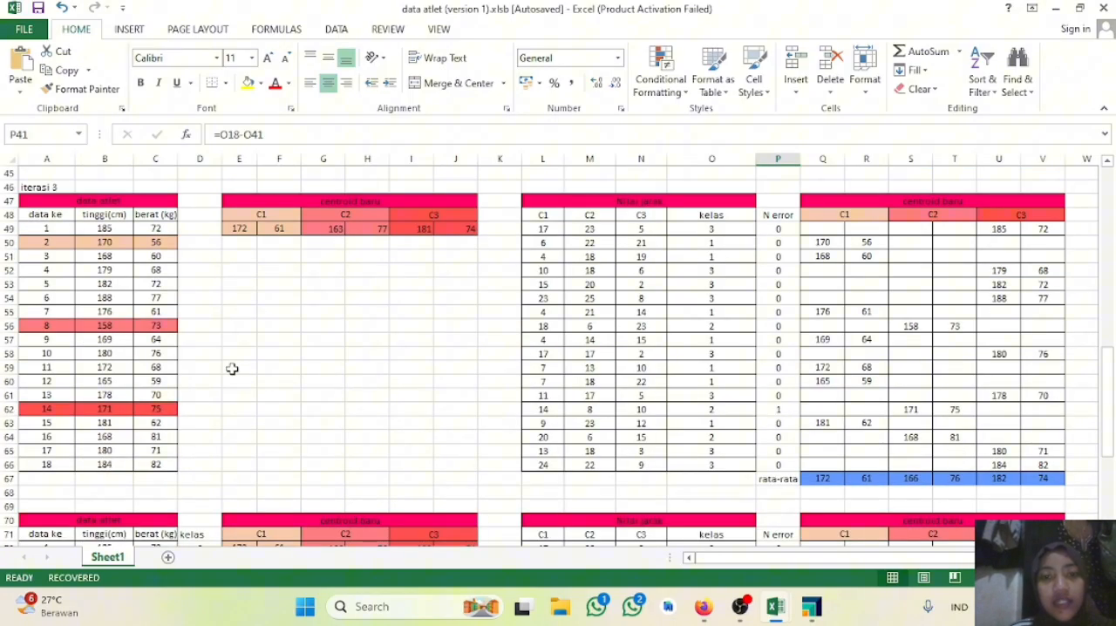
# Step: Examine the C1 distance formula in L49 and the N error formula in P49 of the iteration 3 table
pyautogui.doubleClick(544, 228)
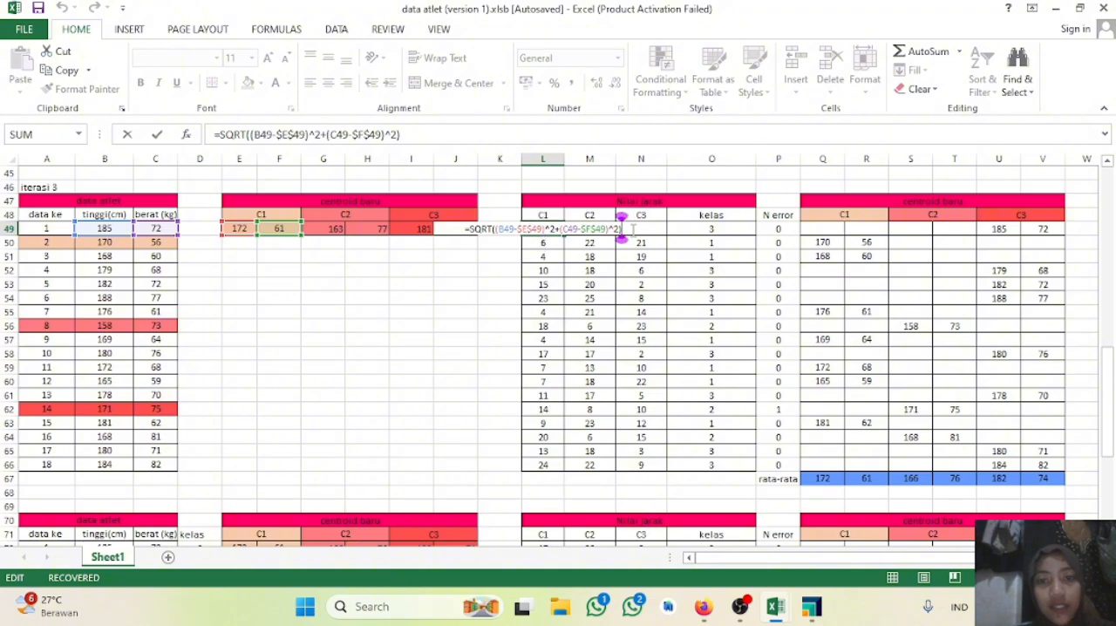
pyautogui.press('Return')
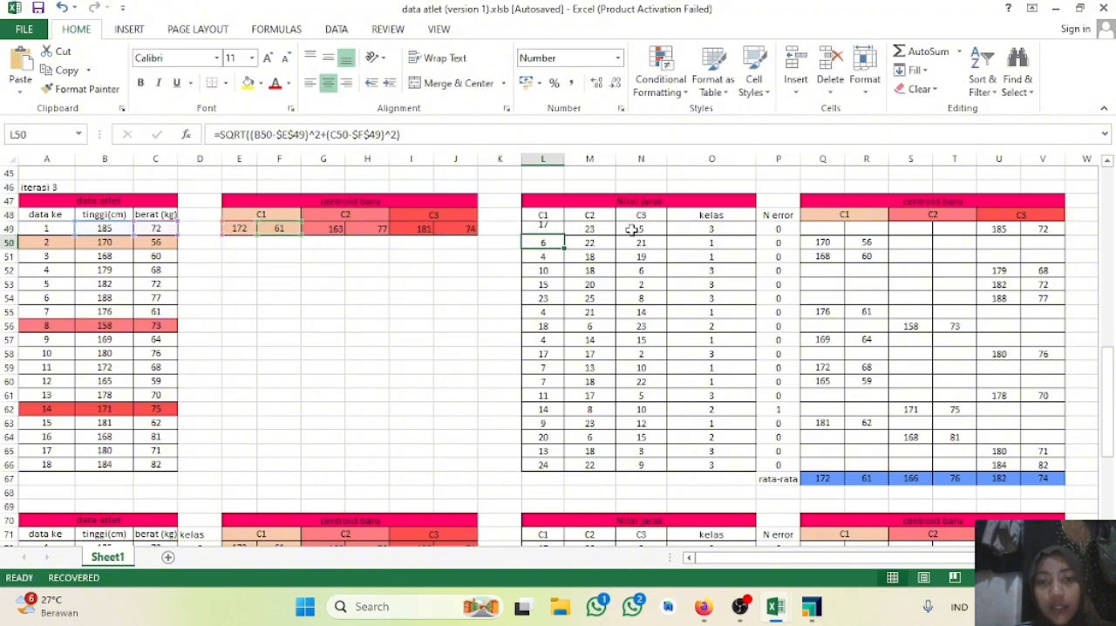
pyautogui.click(776, 227)
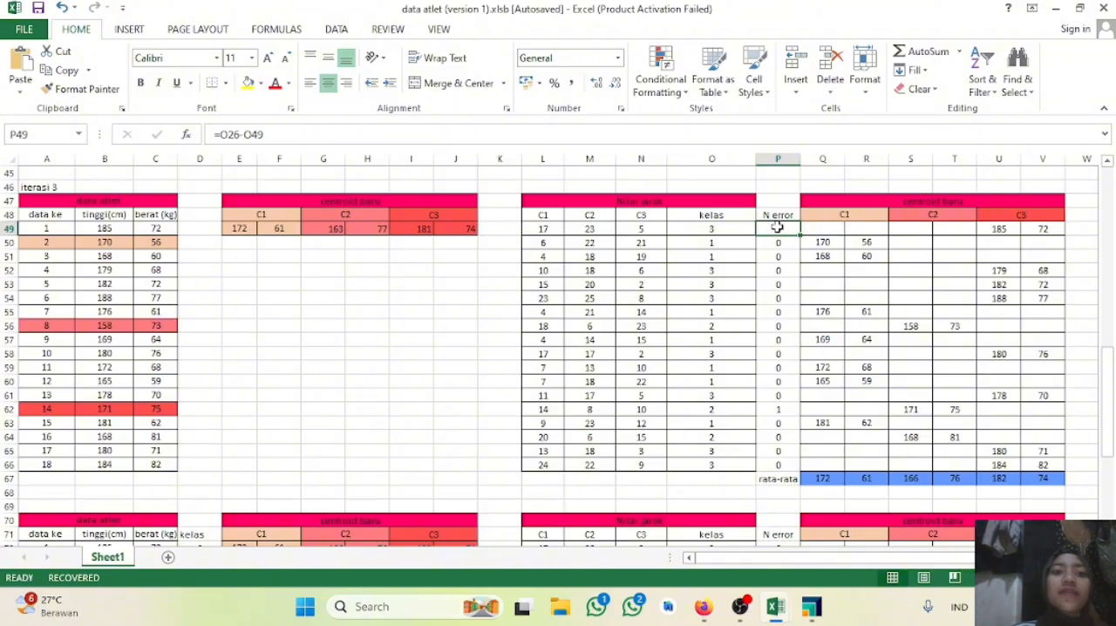
# Step: Review the N error values of the iteration 3 table and the final table, and select the final kelas column O71:O89
pyautogui.scroll(-3, 788, 405)
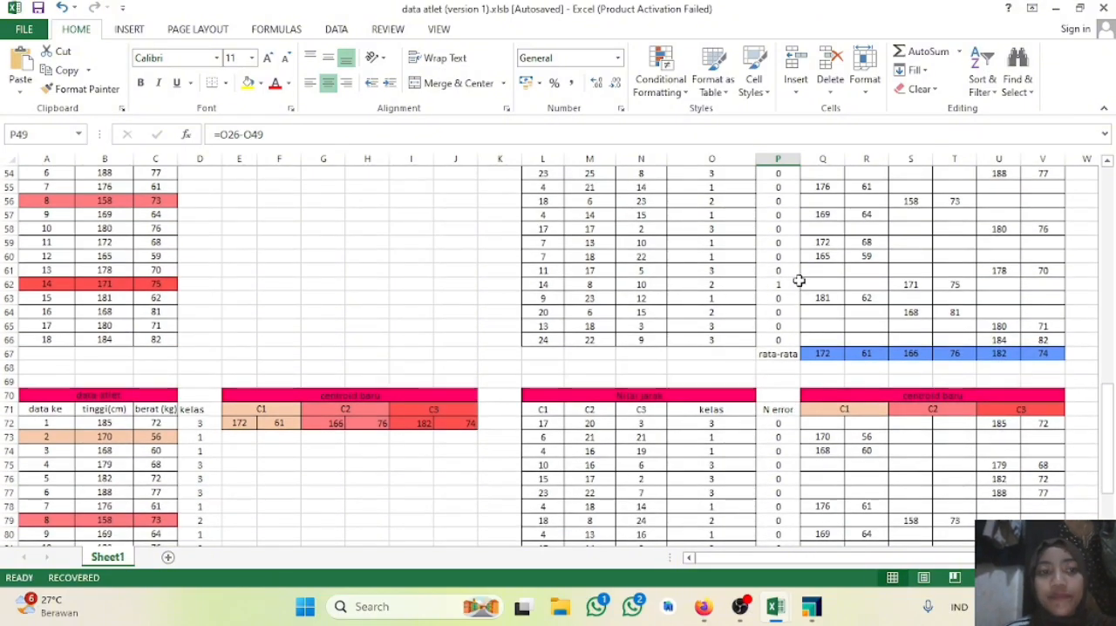
pyautogui.scroll(-2, 798, 280)
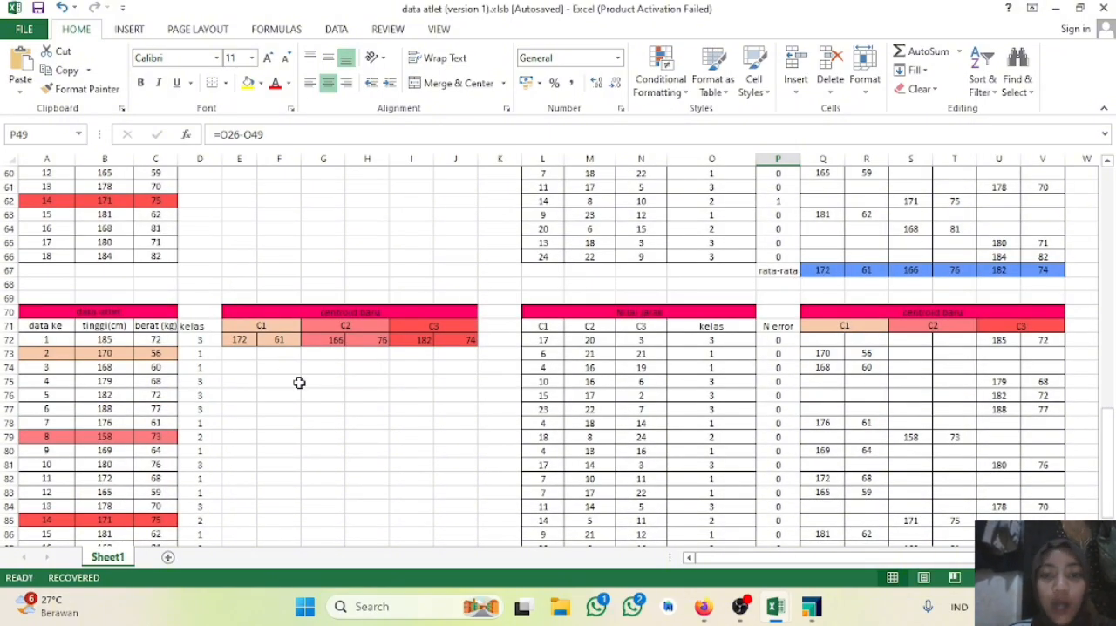
pyautogui.scroll(-3, 505, 331)
pyautogui.scroll(3, 940, 300)
pyautogui.scroll(-2, 318, 403)
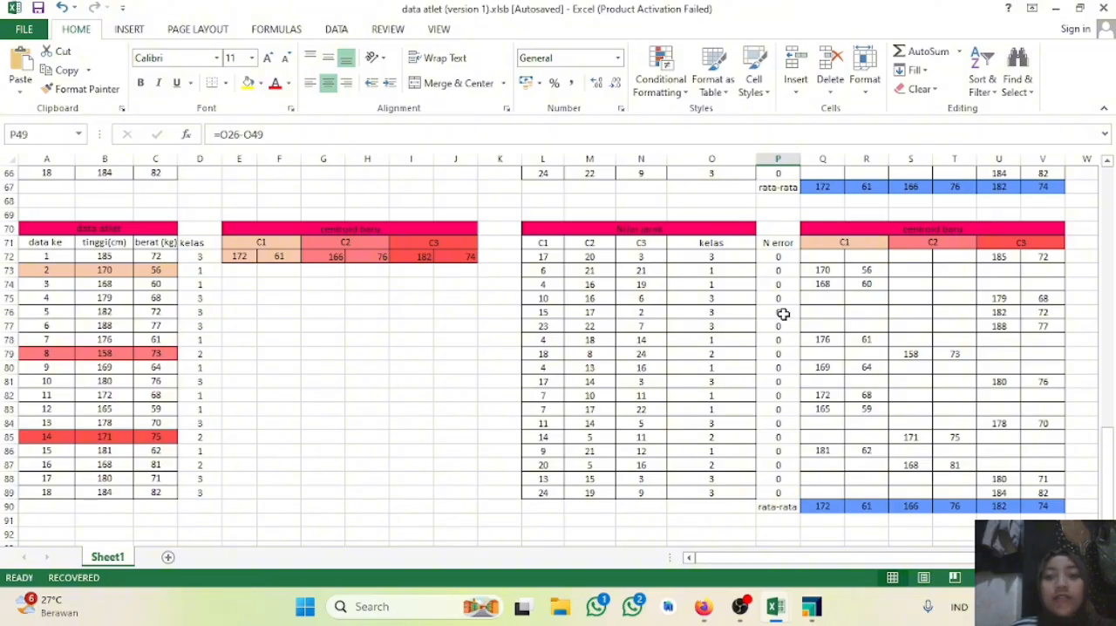
pyautogui.moveTo(701, 241); pyautogui.dragTo(716, 463)
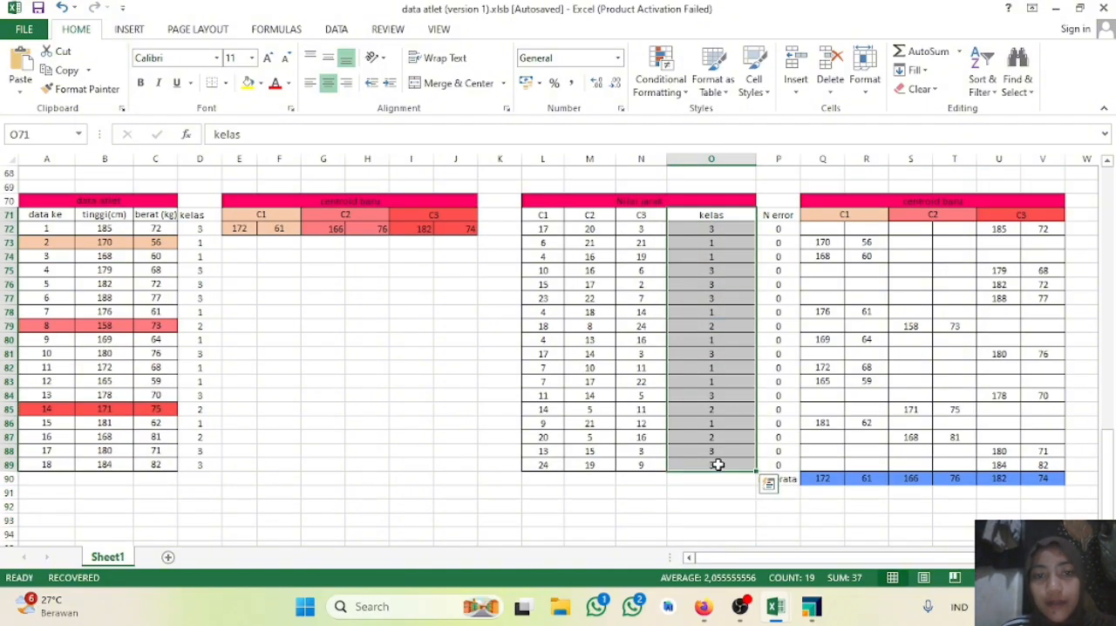
pyautogui.moveTo(181, 215); pyautogui.dragTo(183, 461)
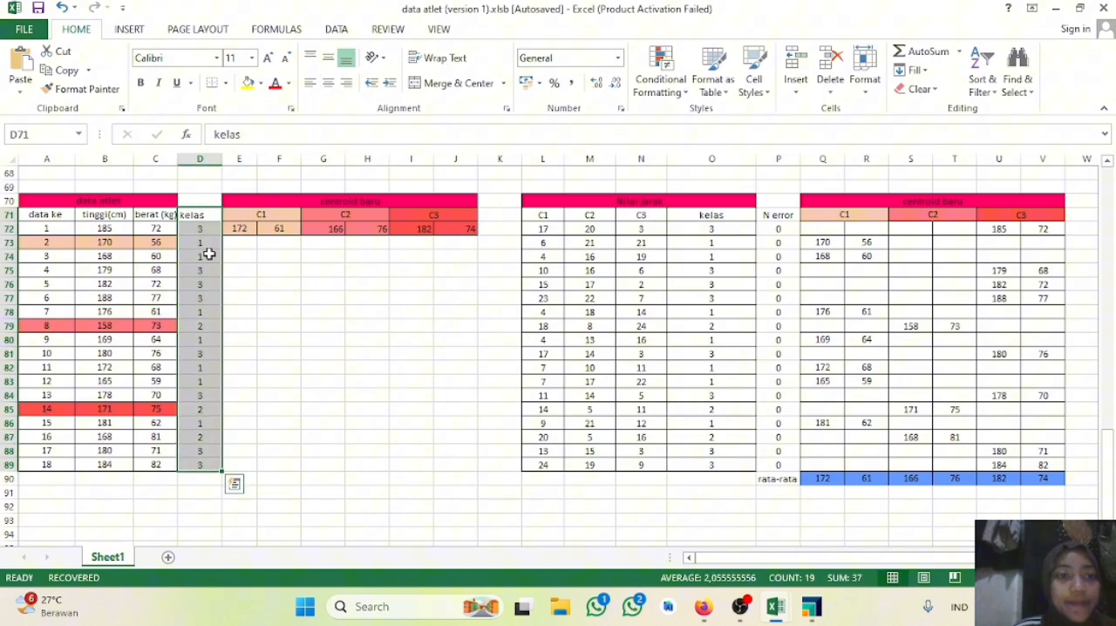
pyautogui.click(248, 86)
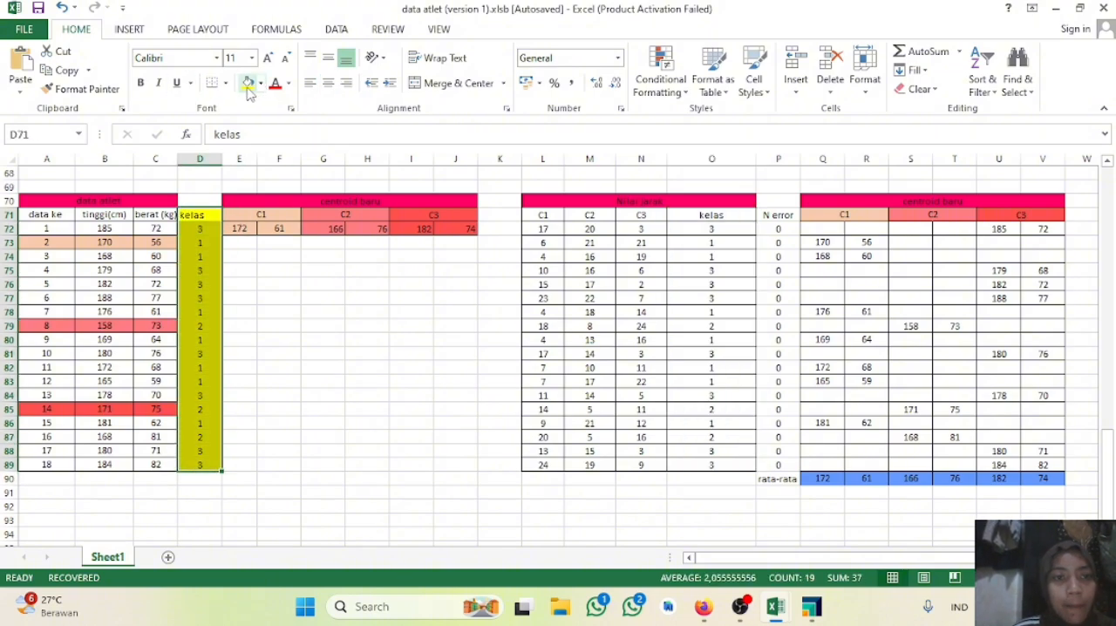
pyautogui.click(261, 84)
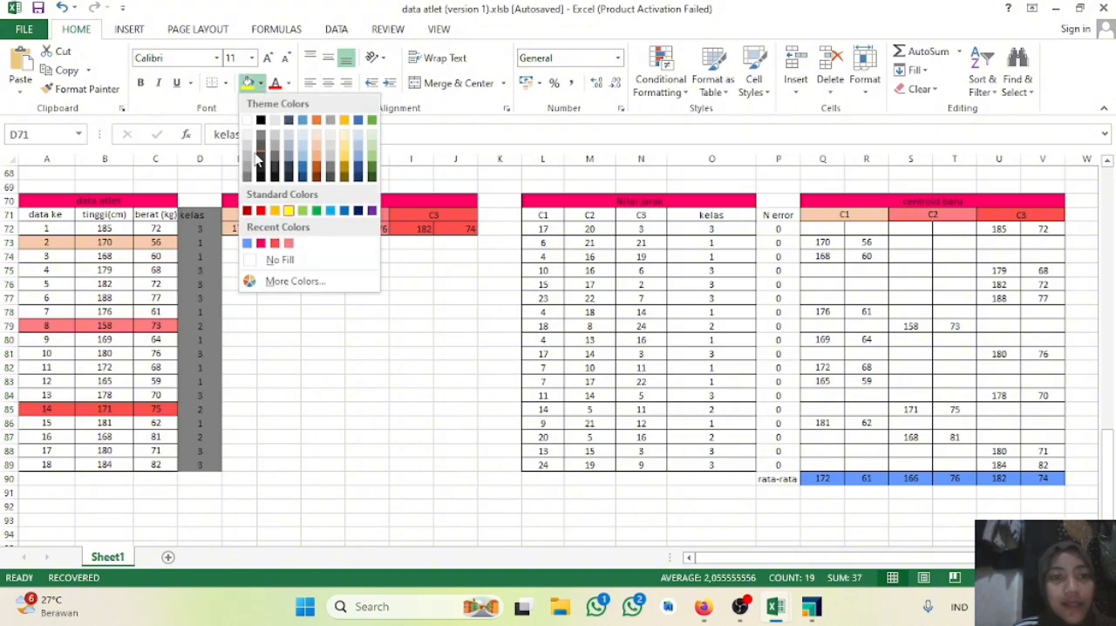
pyautogui.click(282, 265)
# Step: Fill the kelas values in D72:D89 with the recently used blue and apply all borders to them
pyautogui.click(212, 233)
pyautogui.moveTo(209, 235); pyautogui.dragTo(203, 464)
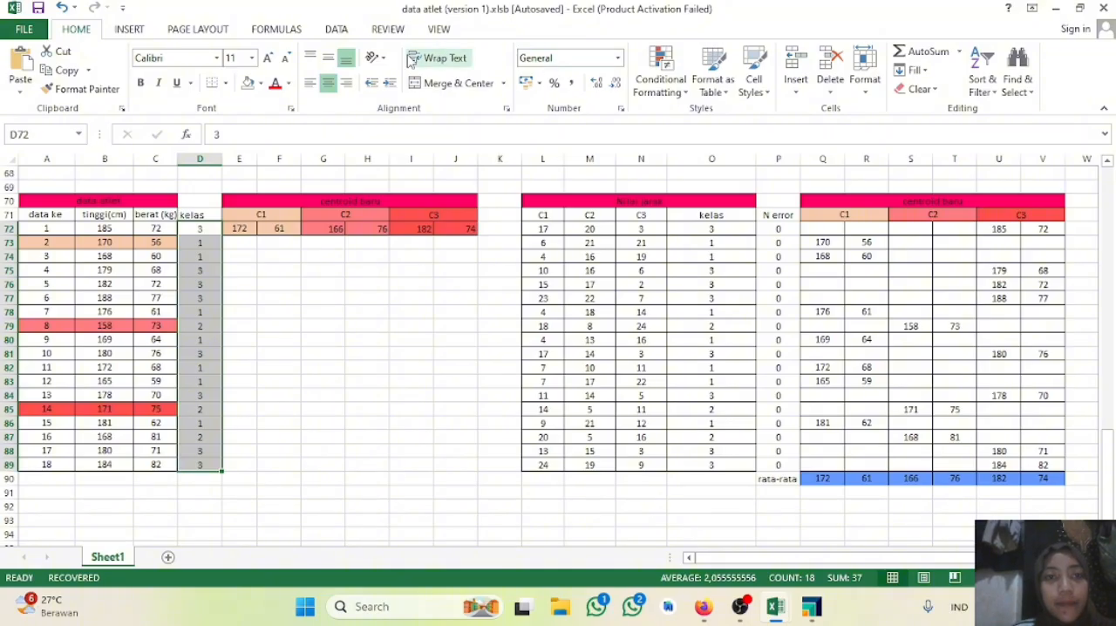
pyautogui.click(259, 83)
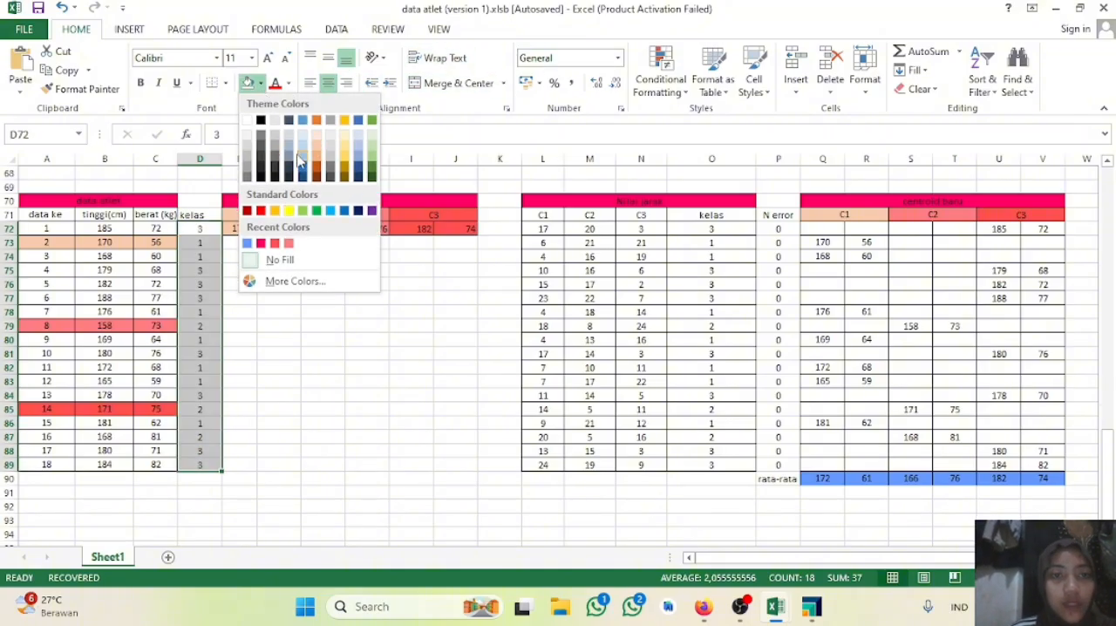
pyautogui.click(248, 243)
pyautogui.click(225, 83)
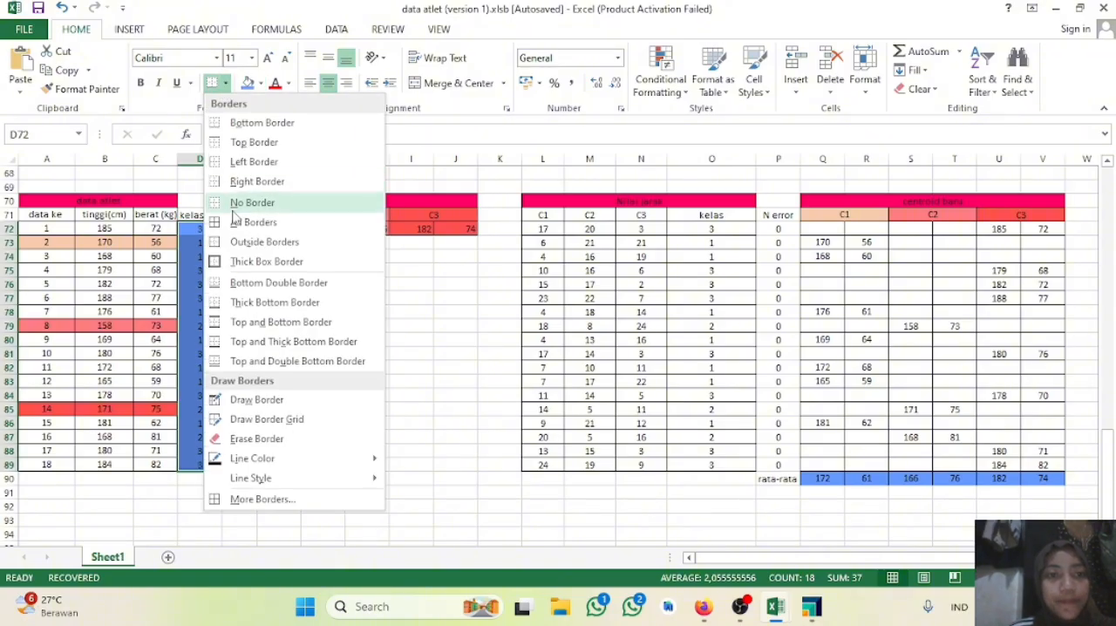
pyautogui.click(253, 223)
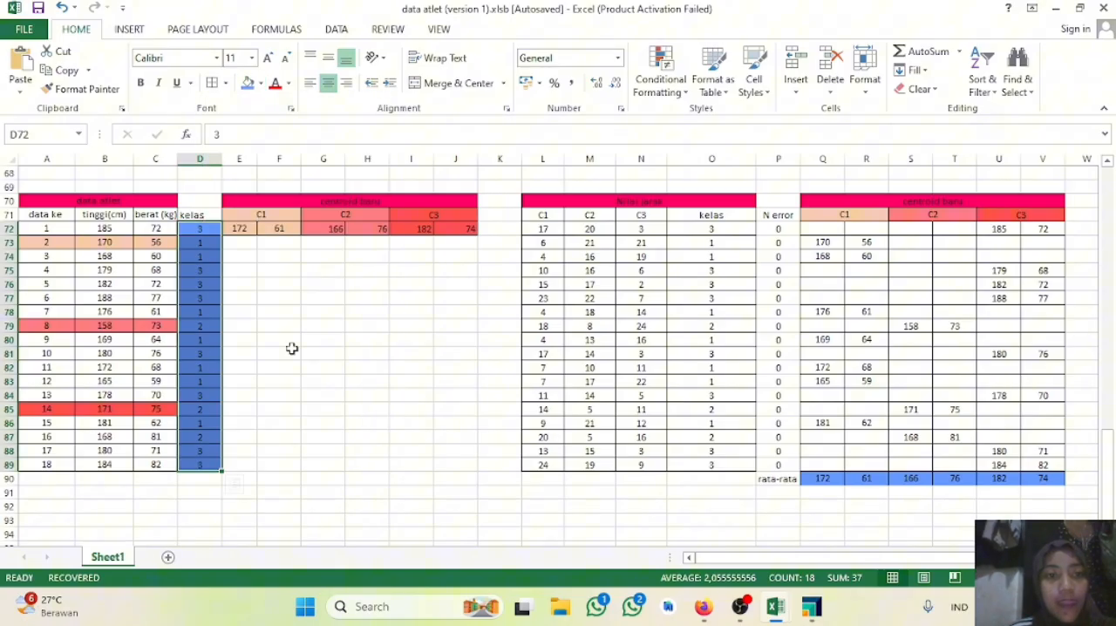
pyautogui.click(314, 394)
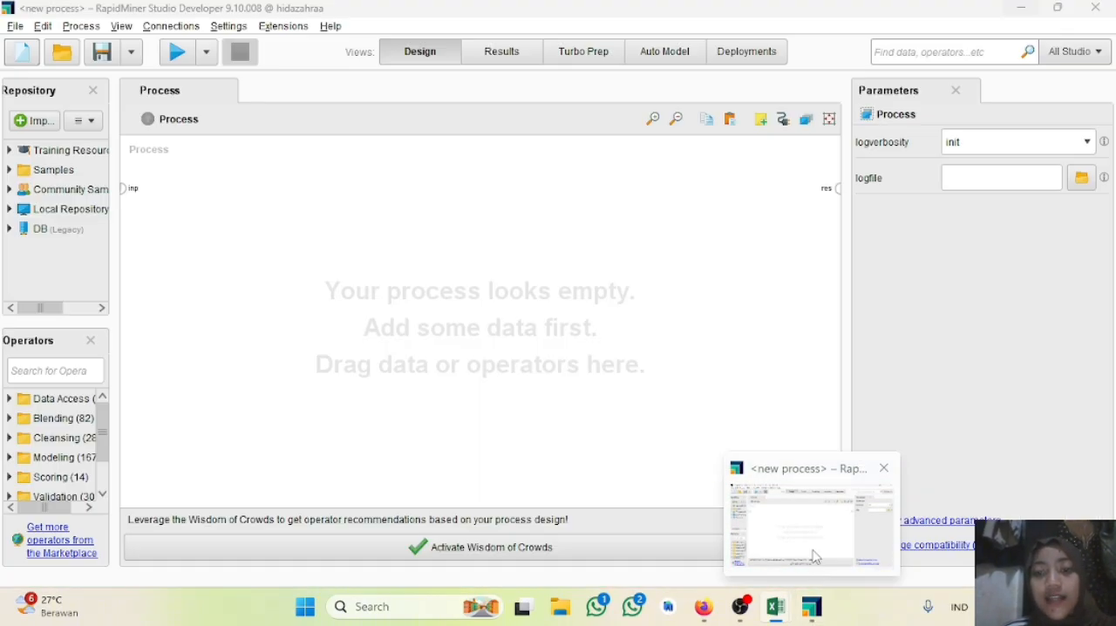
# Step: Switch to RapidMiner Studio, search the operators for "read" and add a Read CSV operator to the empty process
pyautogui.click(815, 556)
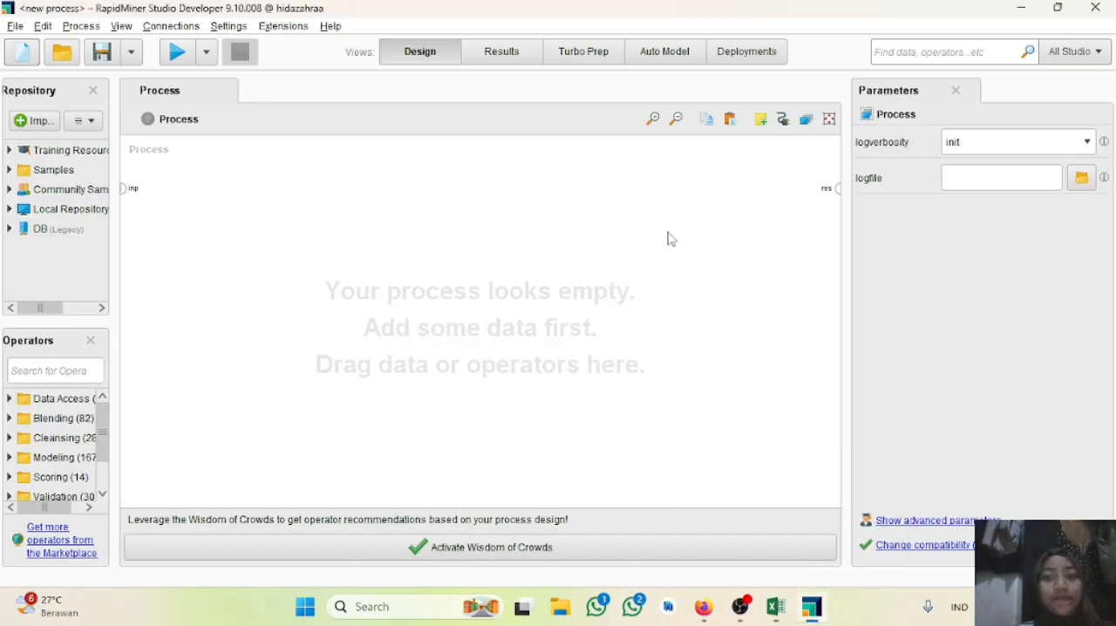
pyautogui.click(44, 371)
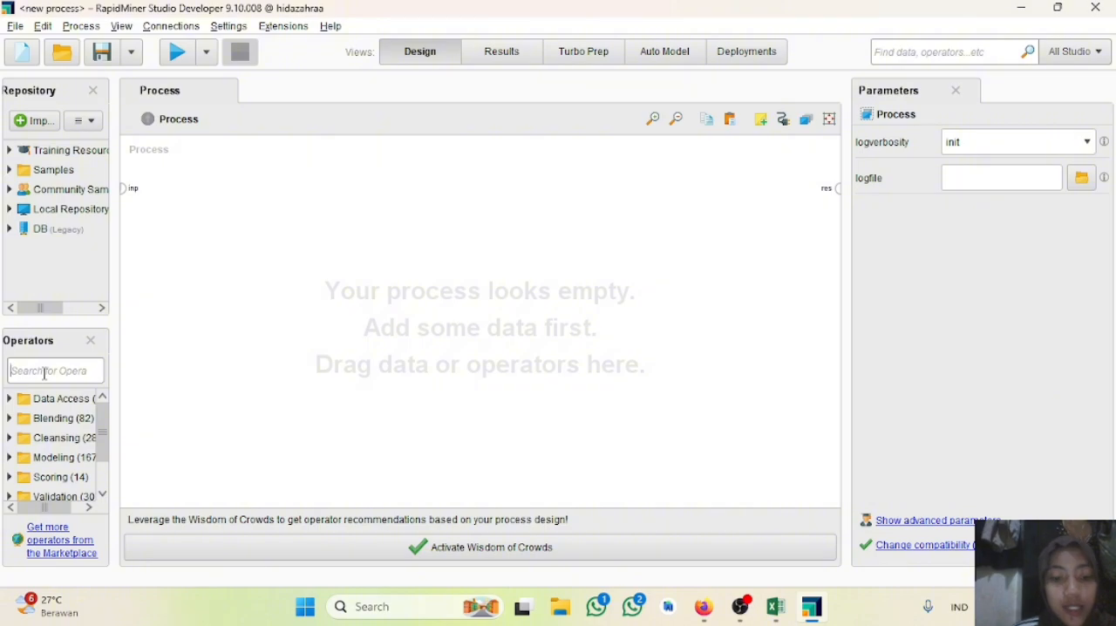
pyautogui.write('read')
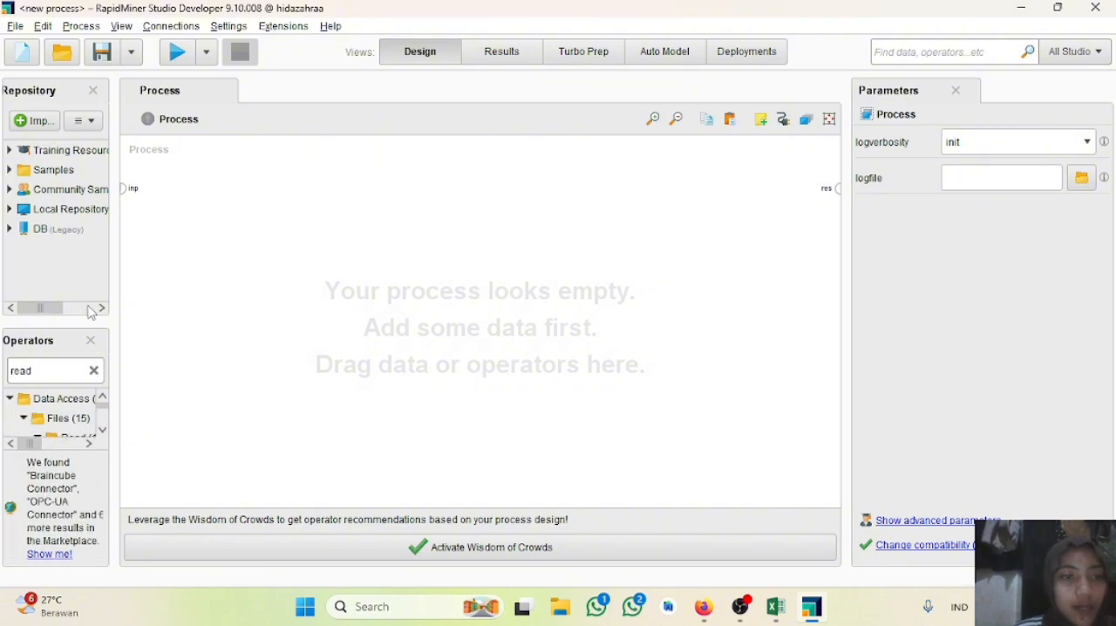
pyautogui.moveTo(113, 273); pyautogui.dragTo(244, 277)
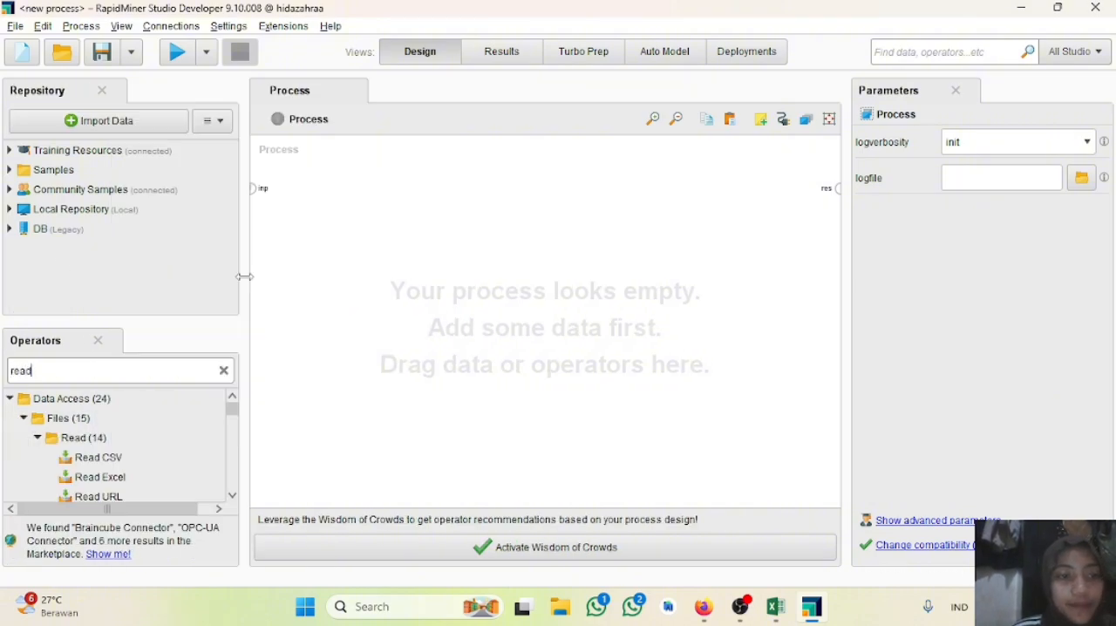
pyautogui.click(109, 460)
pyautogui.moveTo(109, 460); pyautogui.dragTo(322, 196)
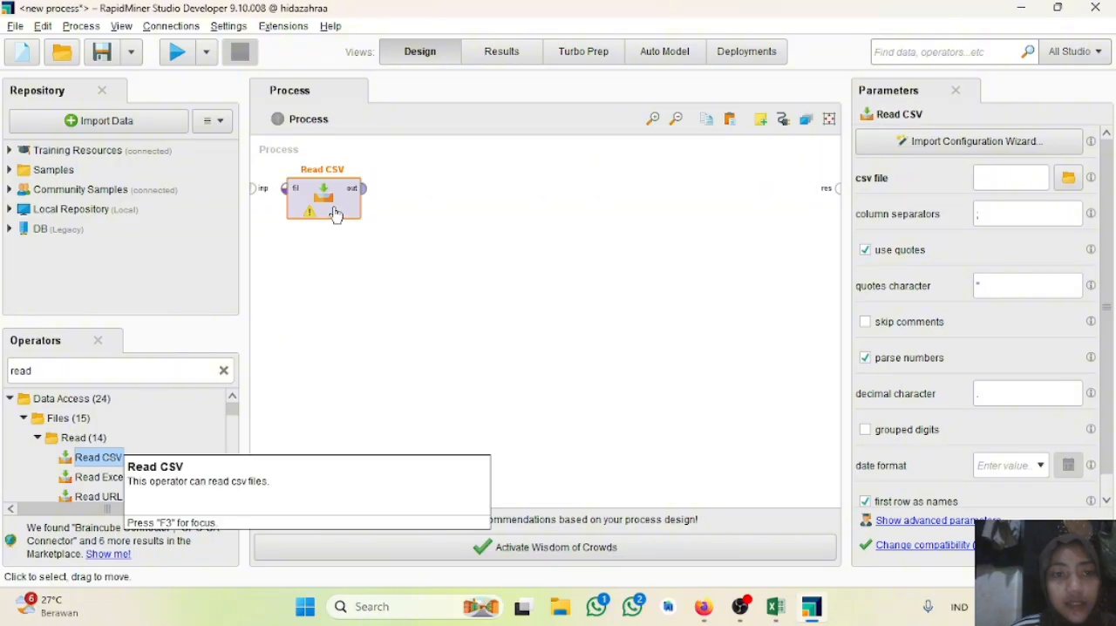
# Step: Start the import configuration wizard for Read CSV and choose data atlet.csv from the Downloads folder as the source
pyautogui.click(1022, 142)
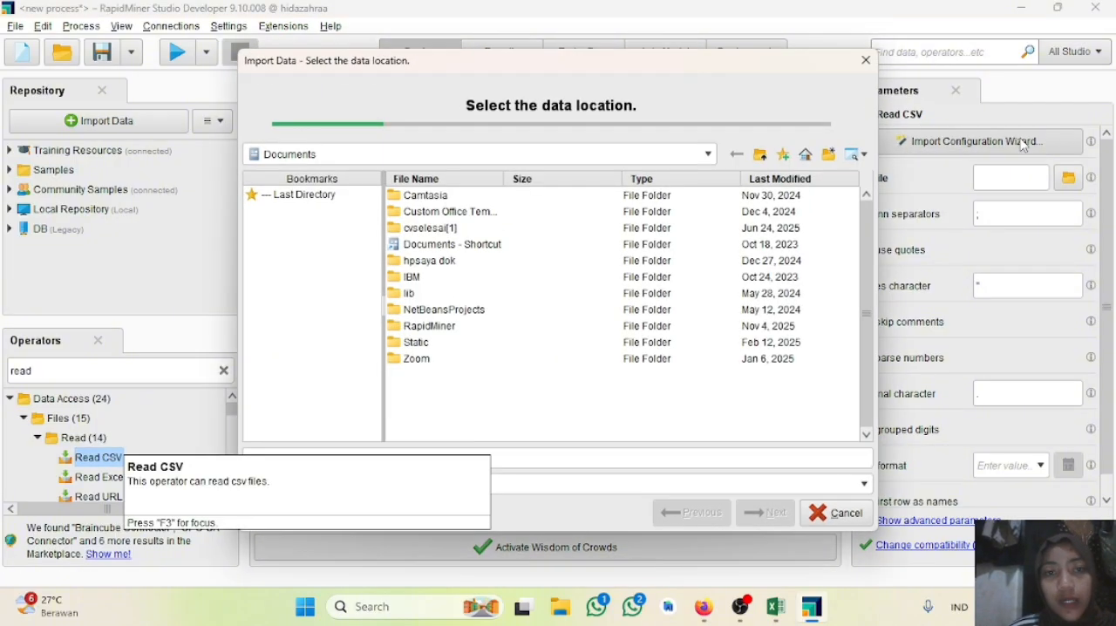
pyautogui.click(391, 155)
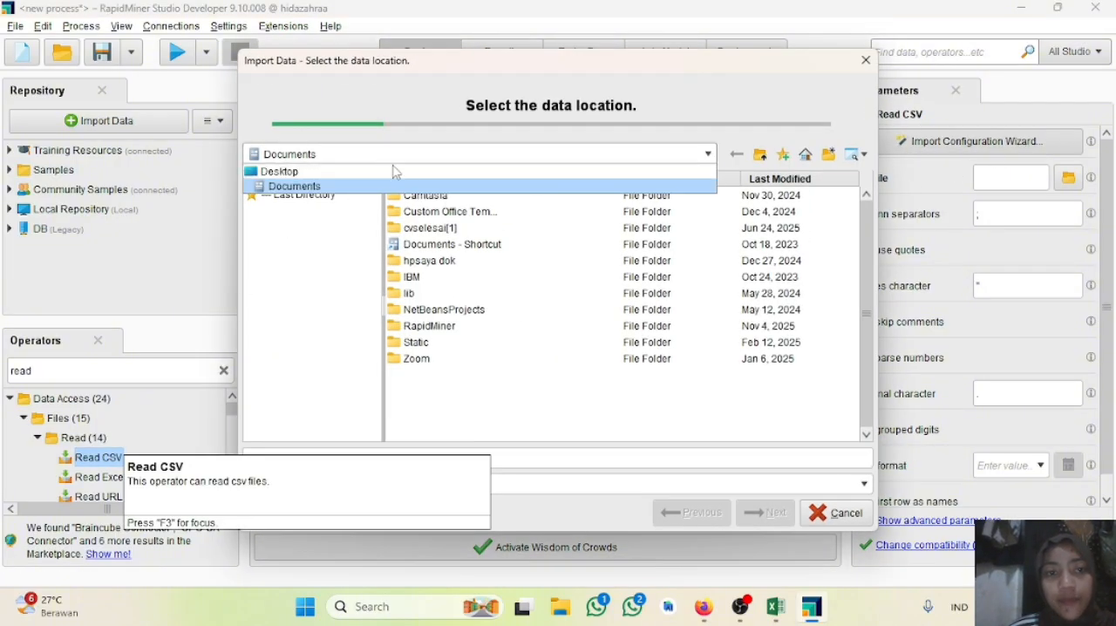
pyautogui.click(397, 172)
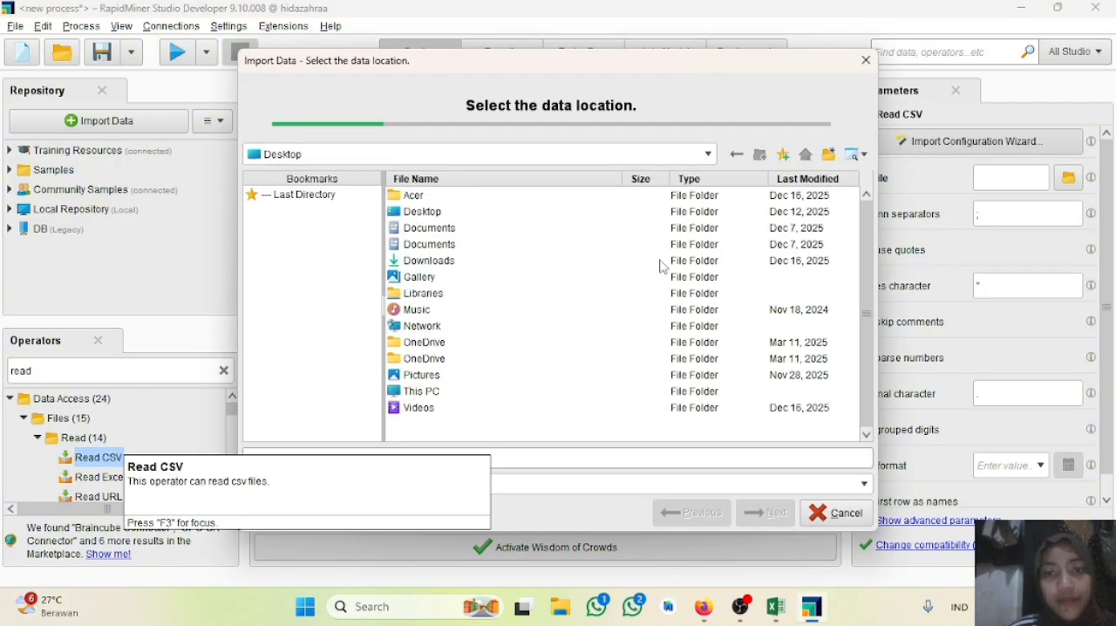
pyautogui.click(416, 268)
pyautogui.doubleClick(416, 272)
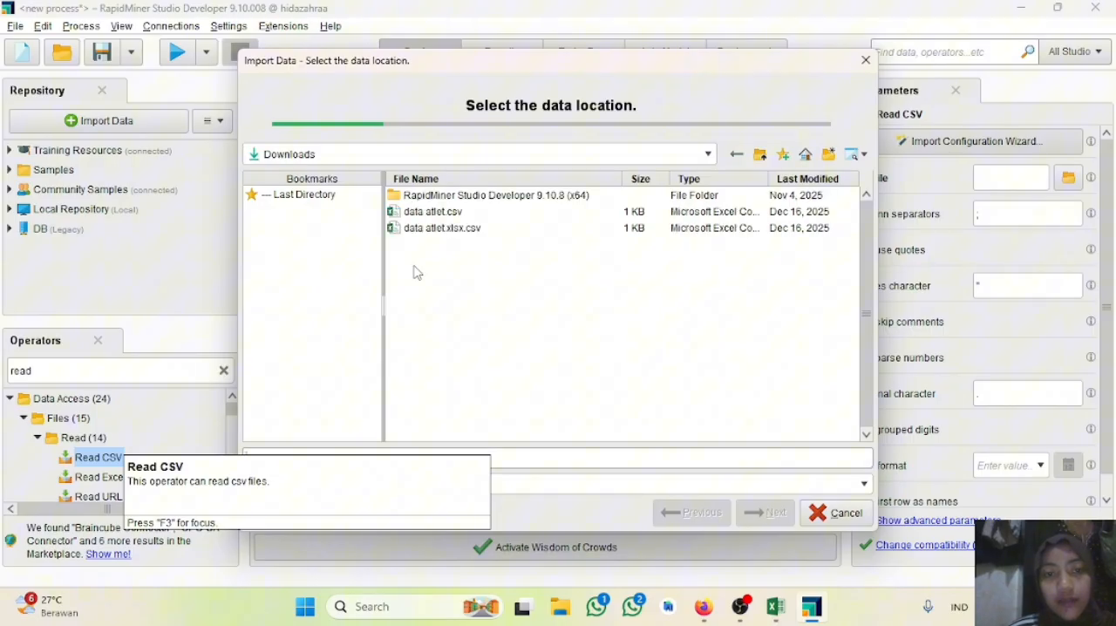
pyautogui.click(473, 216)
pyautogui.click(767, 514)
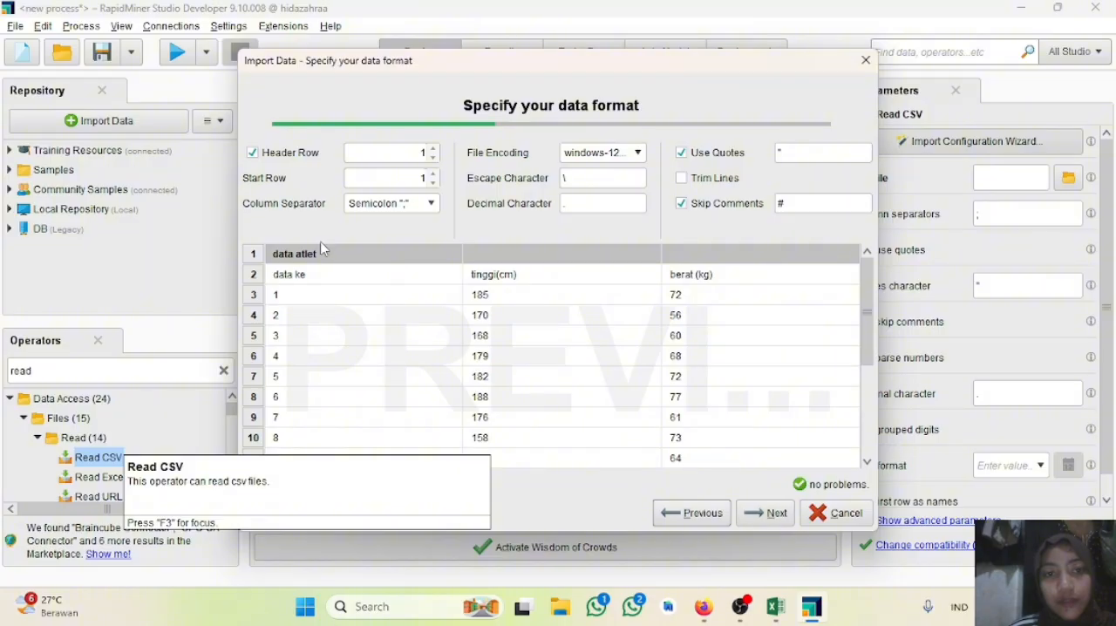
# Step: Set the header row to 2 with data starting at row 3, and finish the import with the proposed integer column types
pyautogui.click(433, 149)
pyautogui.click(433, 149)
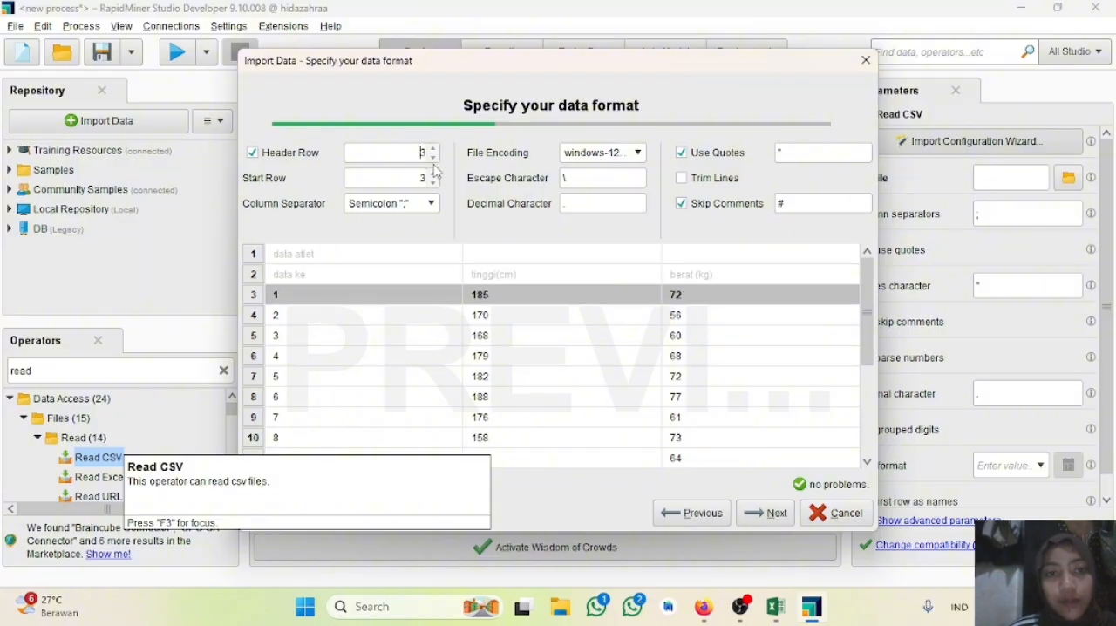
pyautogui.click(433, 157)
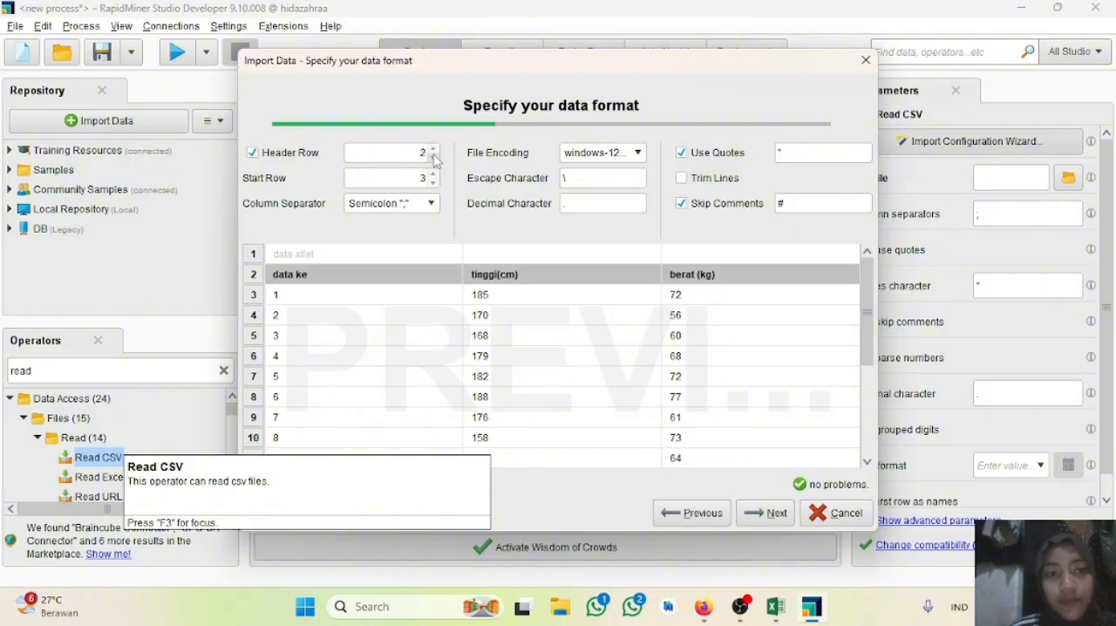
pyautogui.click(766, 513)
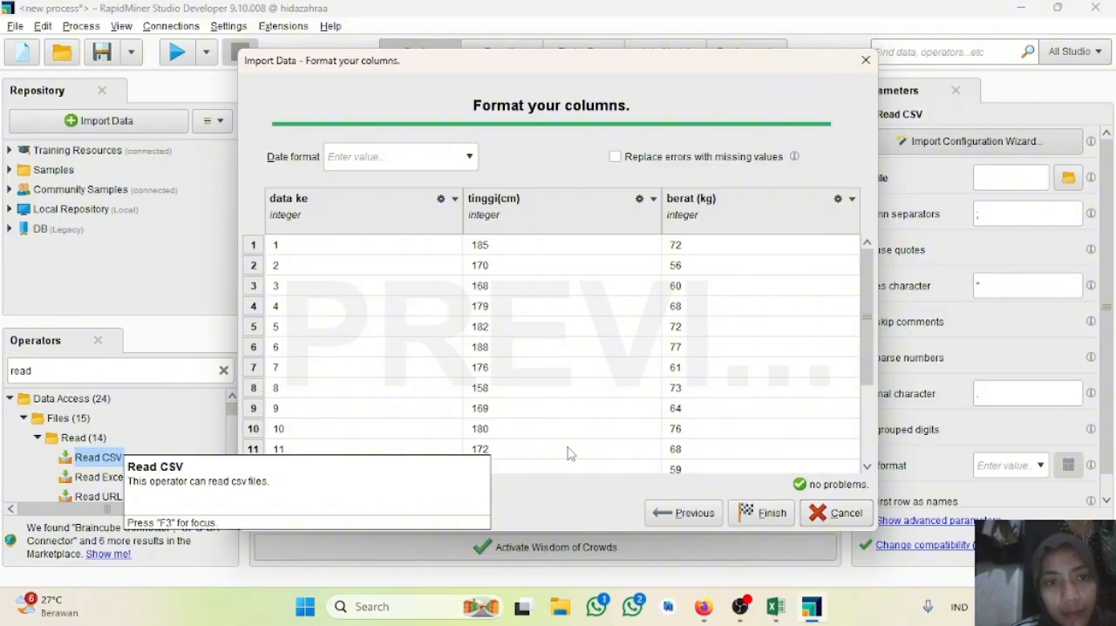
pyautogui.click(765, 513)
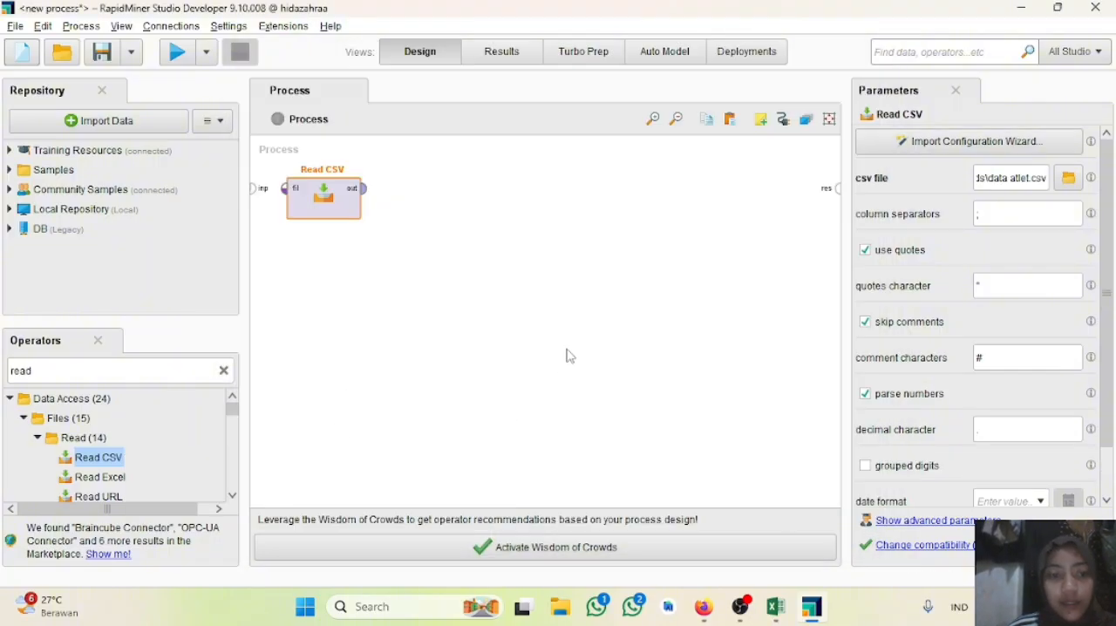
# Step: Search the operators for "set roll" and add a Set Role operator to the process after Read CSV
pyautogui.doubleClick(90, 370)
pyautogui.press('BackSpace')
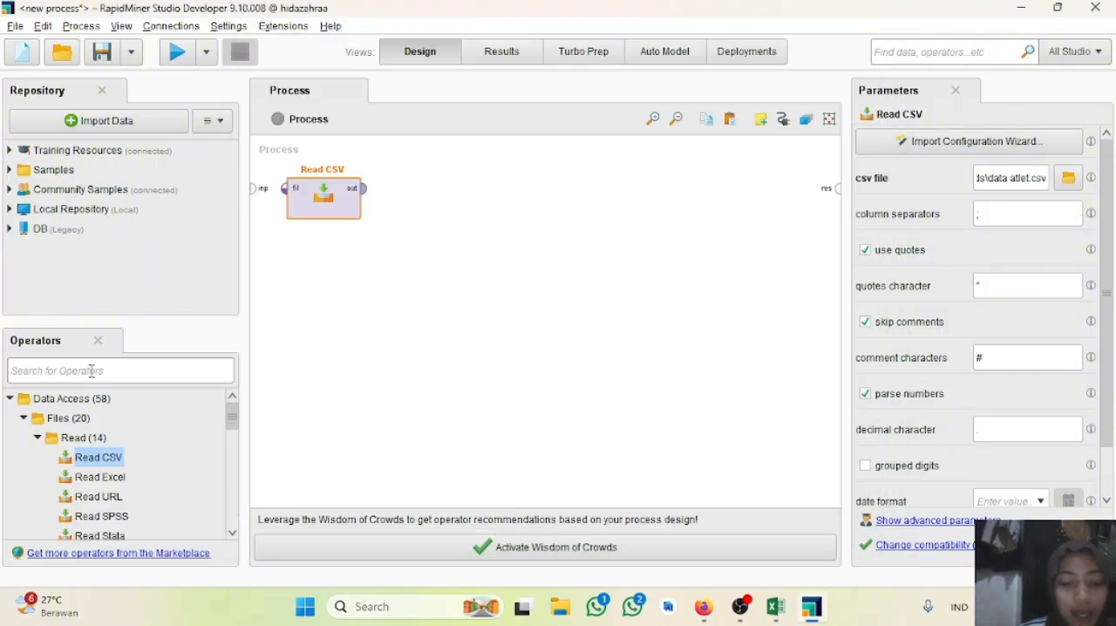
pyautogui.write('se')
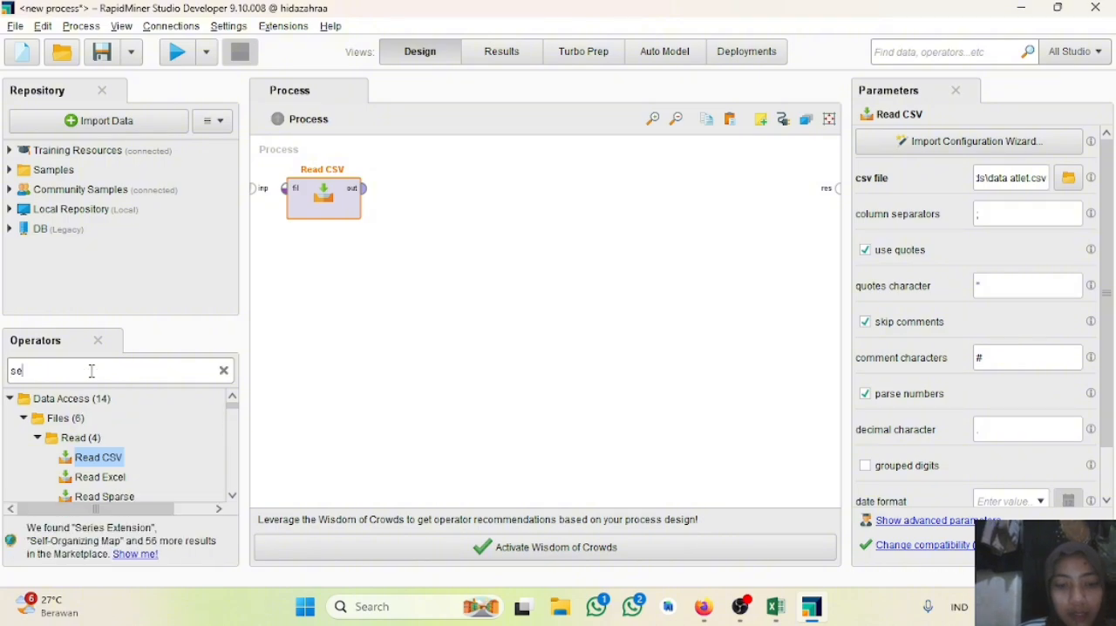
pyautogui.write('t roll')
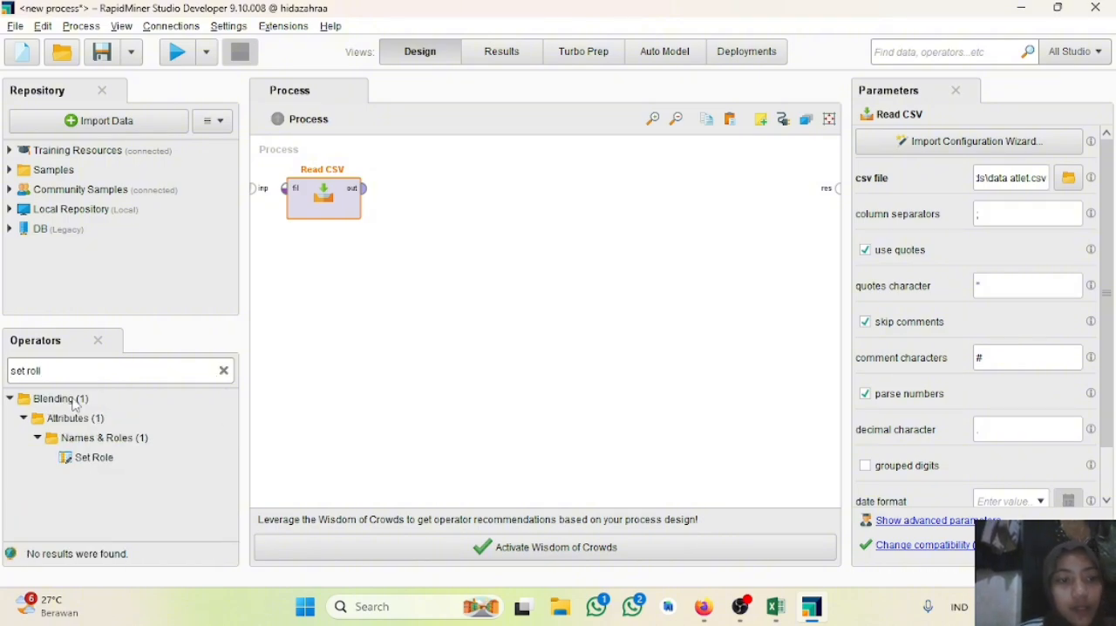
pyautogui.click(107, 464)
pyautogui.moveTo(109, 470); pyautogui.dragTo(355, 348)
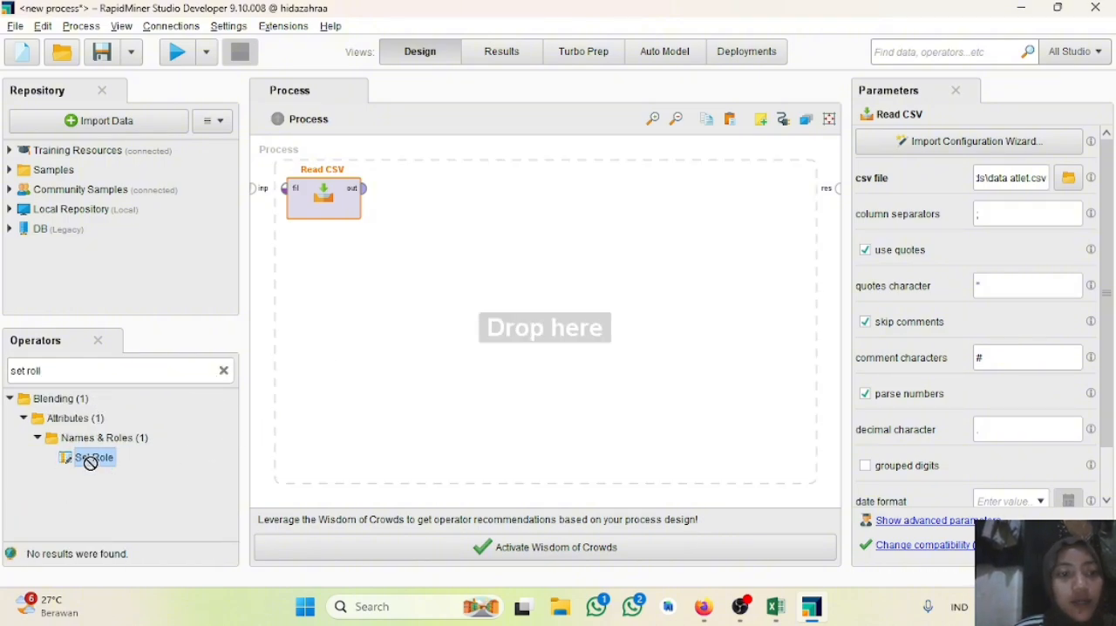
pyautogui.moveTo(90, 462); pyautogui.dragTo(414, 192)
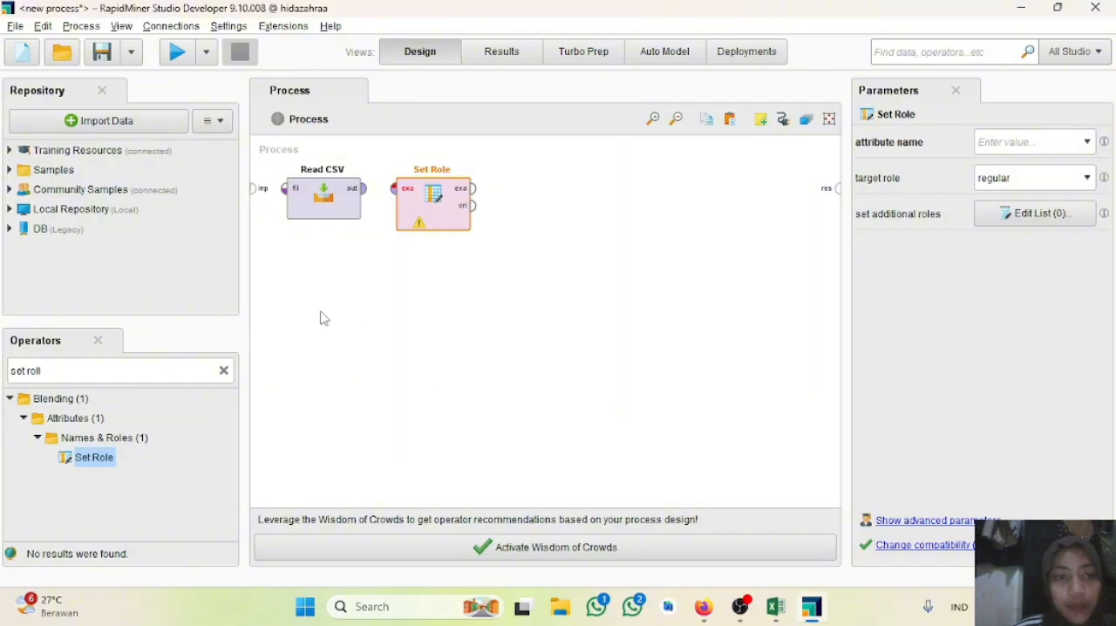
# Step: Search the operators for "nor" and place a Normalize operator after Set Role
pyautogui.click(100, 369)
pyautogui.press('BackSpace')
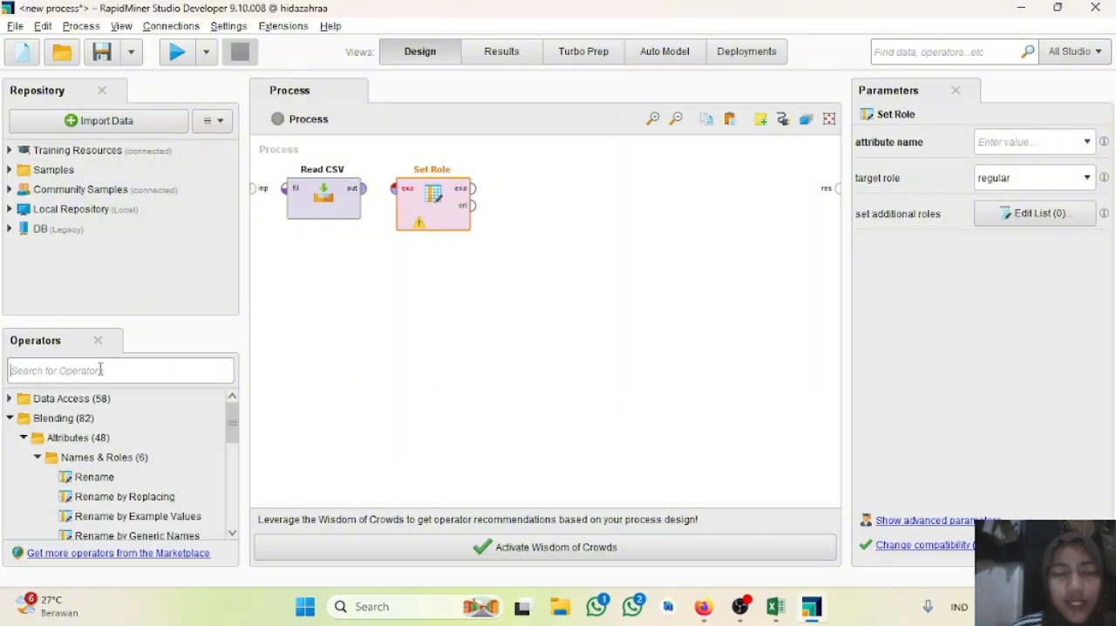
pyautogui.write('noor')
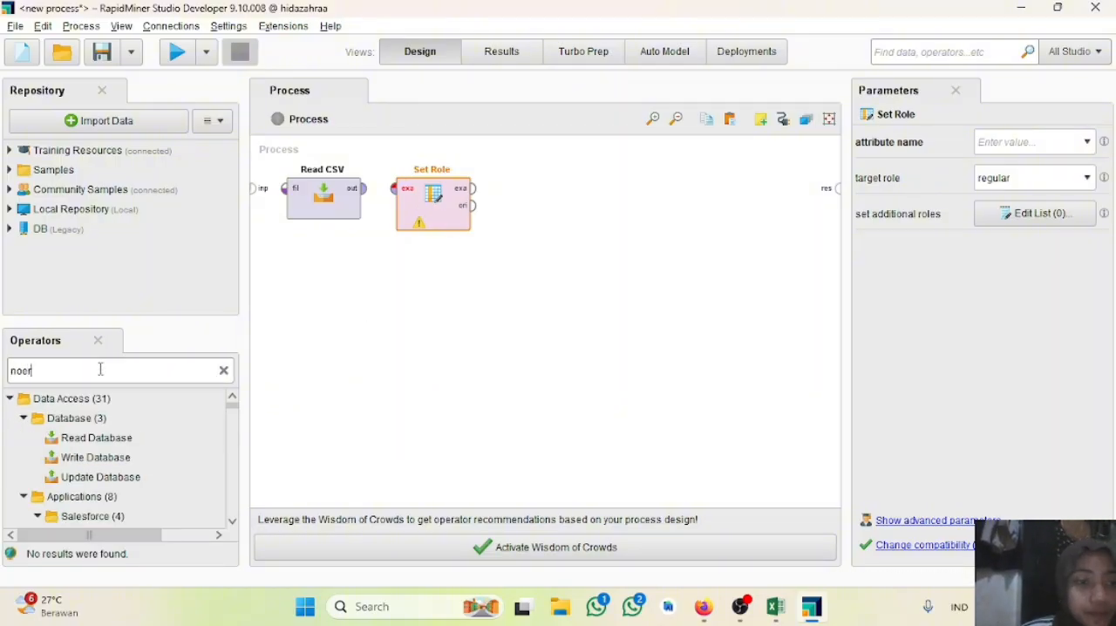
pyautogui.press('BackSpace')
pyautogui.press('BackSpace')
pyautogui.write('r')
pyautogui.moveTo(91, 439); pyautogui.dragTo(512, 260)
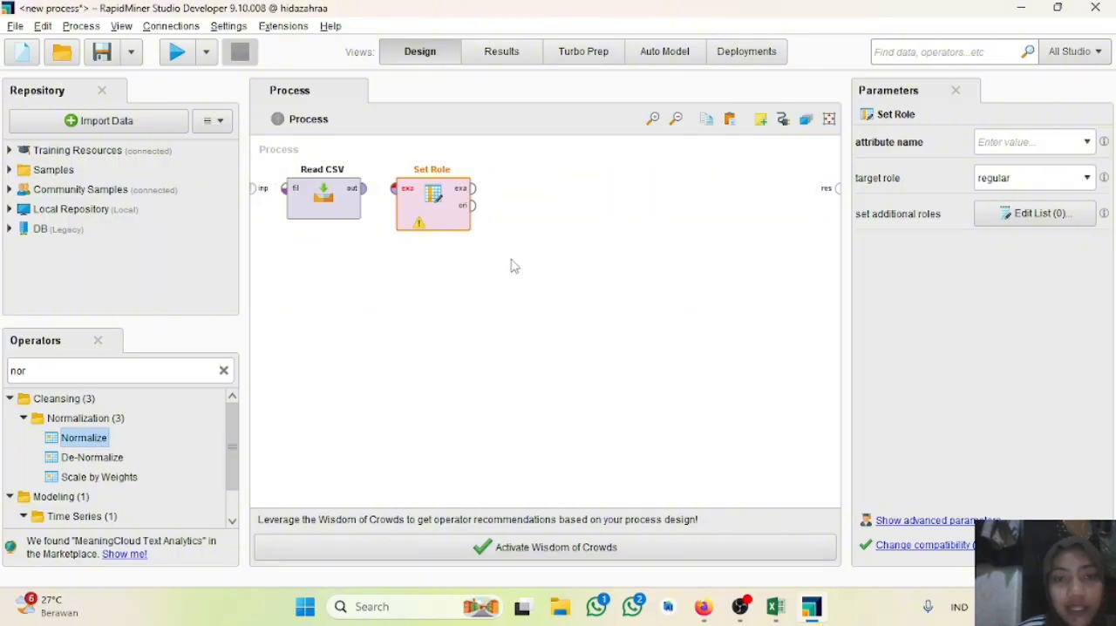
pyautogui.moveTo(440, 275); pyautogui.dragTo(517, 213)
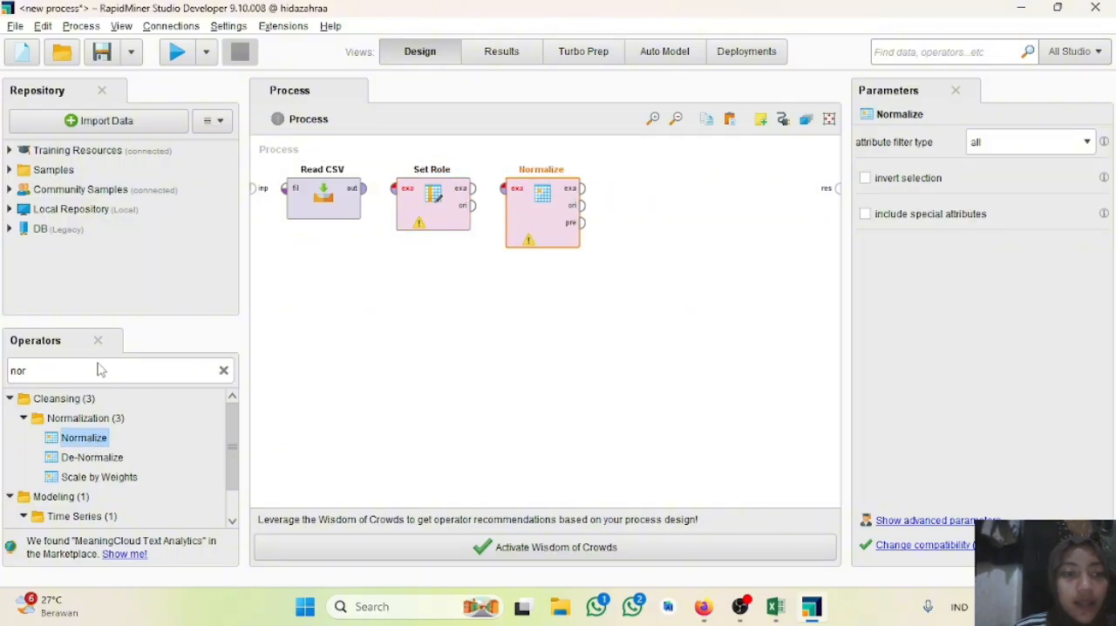
# Step: Search the operators for "k-m" and place a k-Means clustering operator after Normalize
pyautogui.press('BackSpace')
pyautogui.press('BackSpace')
pyautogui.press('BackSpace')
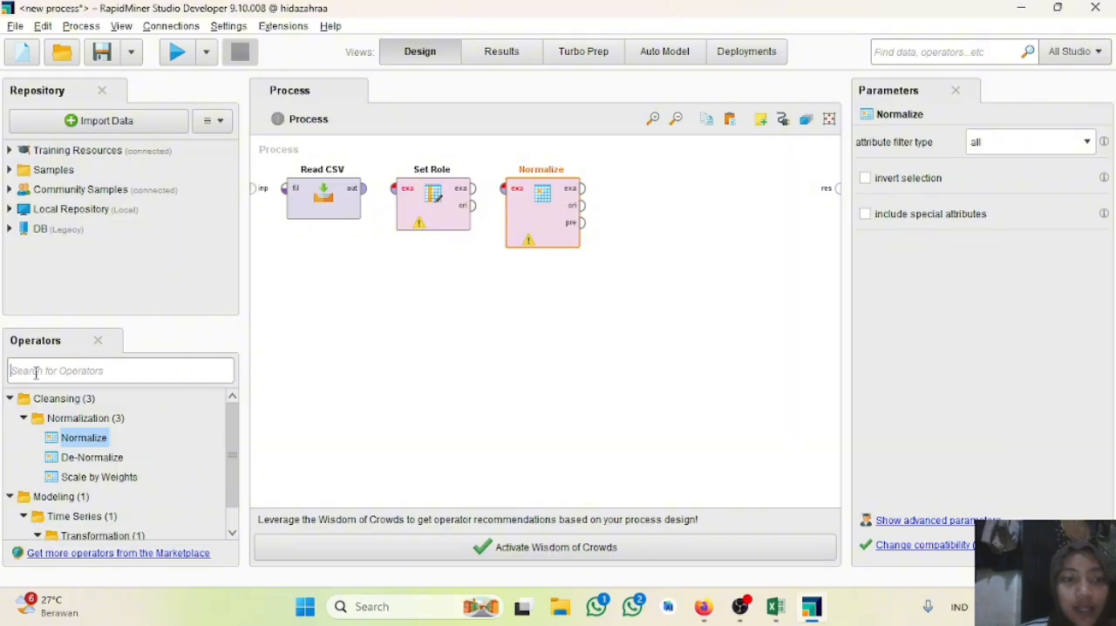
pyautogui.write('ck')
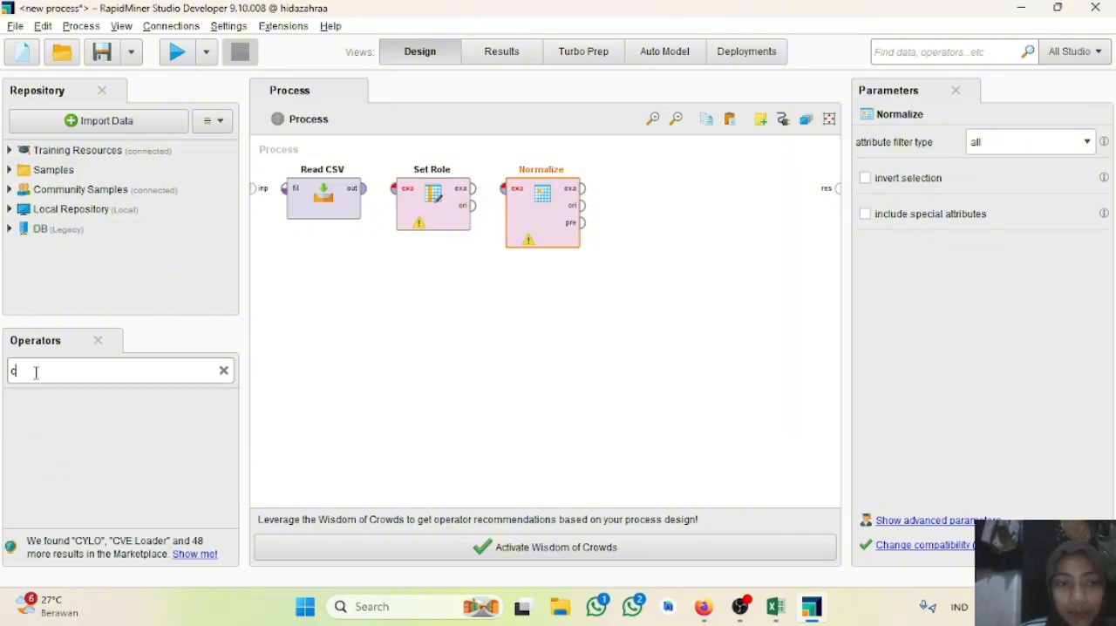
pyautogui.press('BackSpace')
pyautogui.press('BackSpace')
pyautogui.write('k')
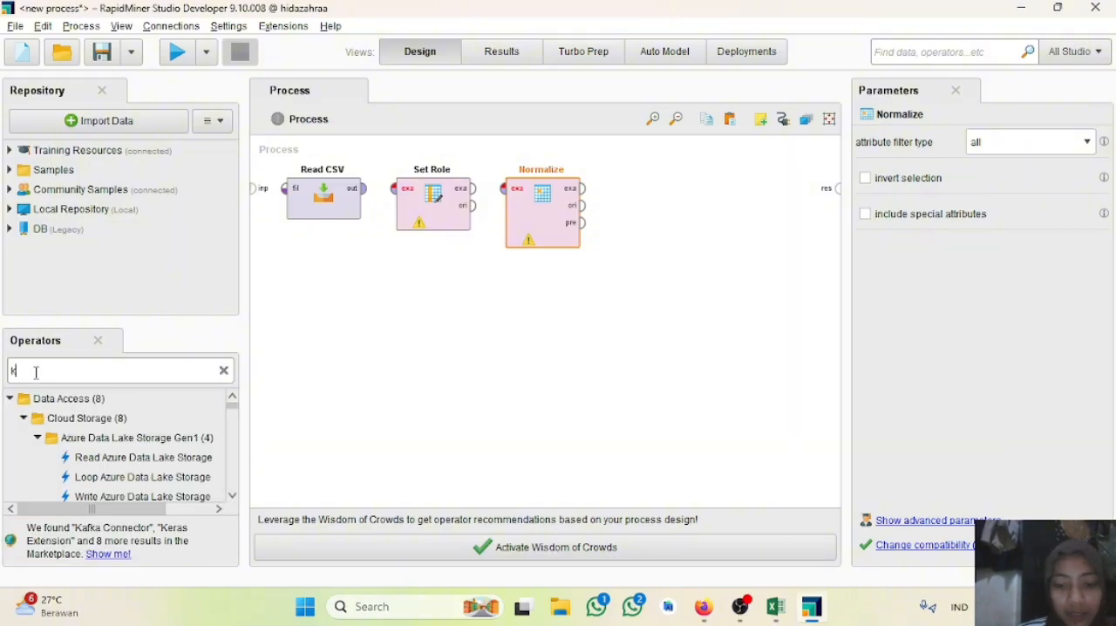
pyautogui.write('-m')
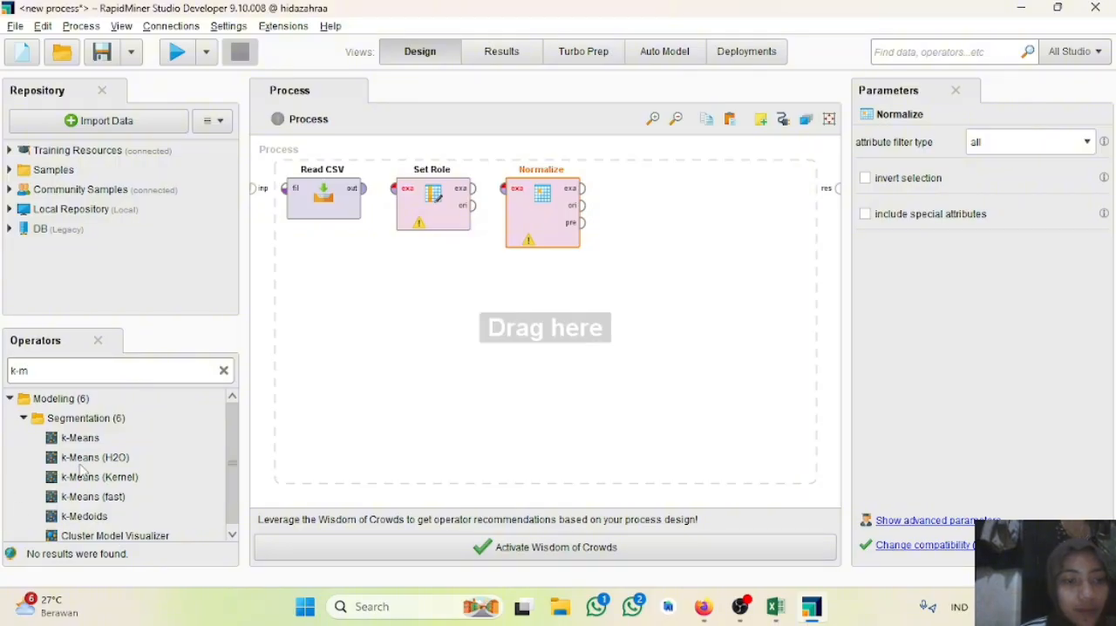
pyautogui.moveTo(69, 446); pyautogui.dragTo(679, 212)
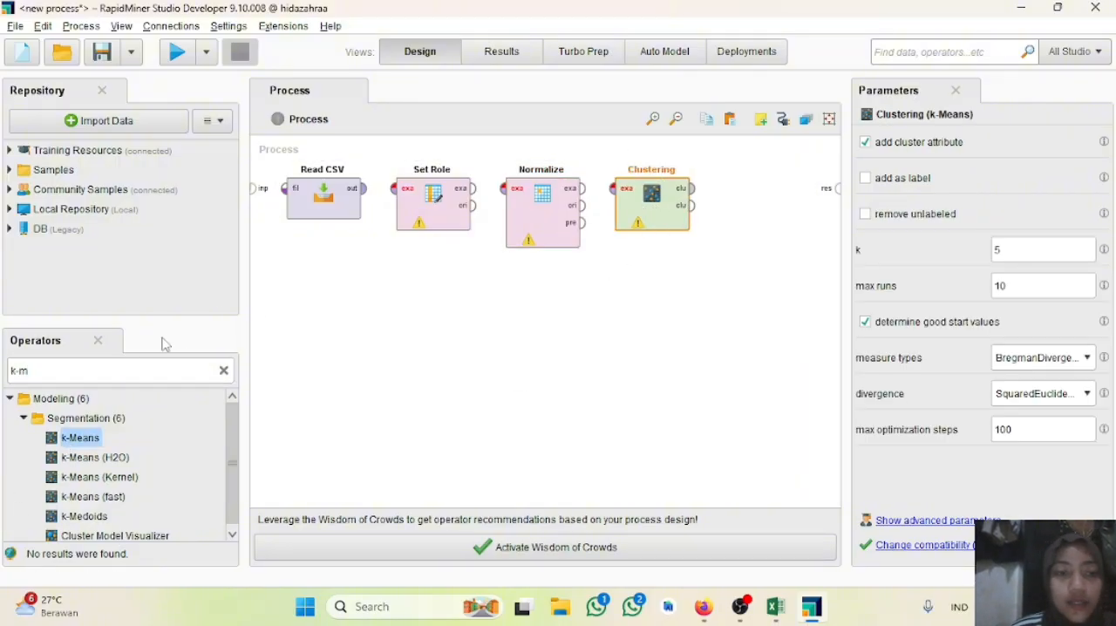
# Step: Search the operators for "apply model" and place an Apply Model operator after Clustering
pyautogui.click(111, 367)
pyautogui.press('BackSpace')
pyautogui.press('BackSpace')
pyautogui.press('BackSpace')
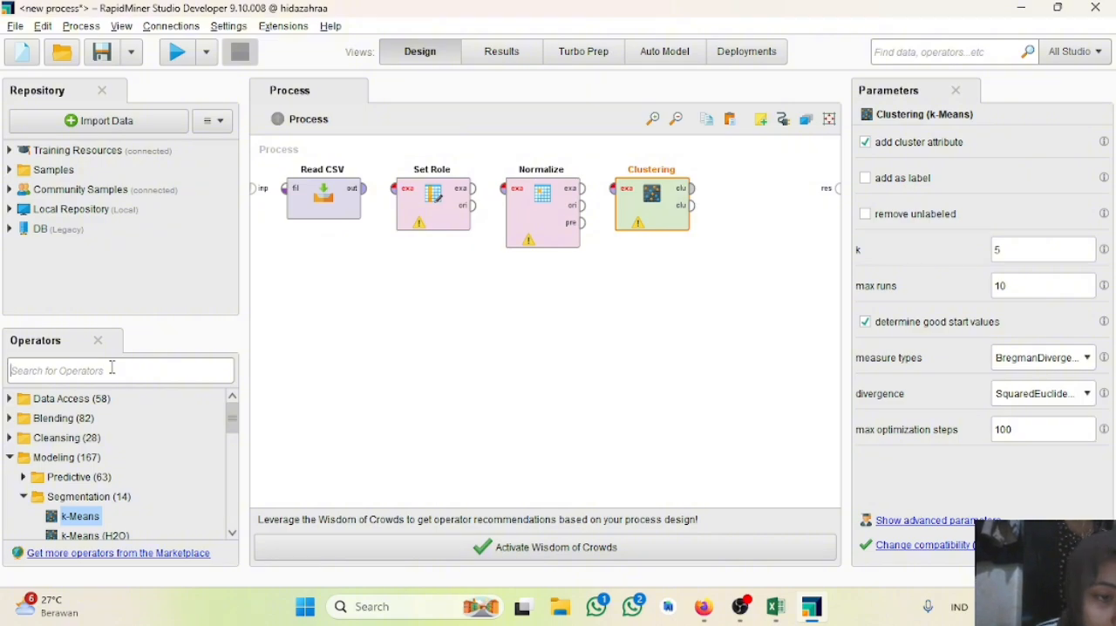
pyautogui.write('a')
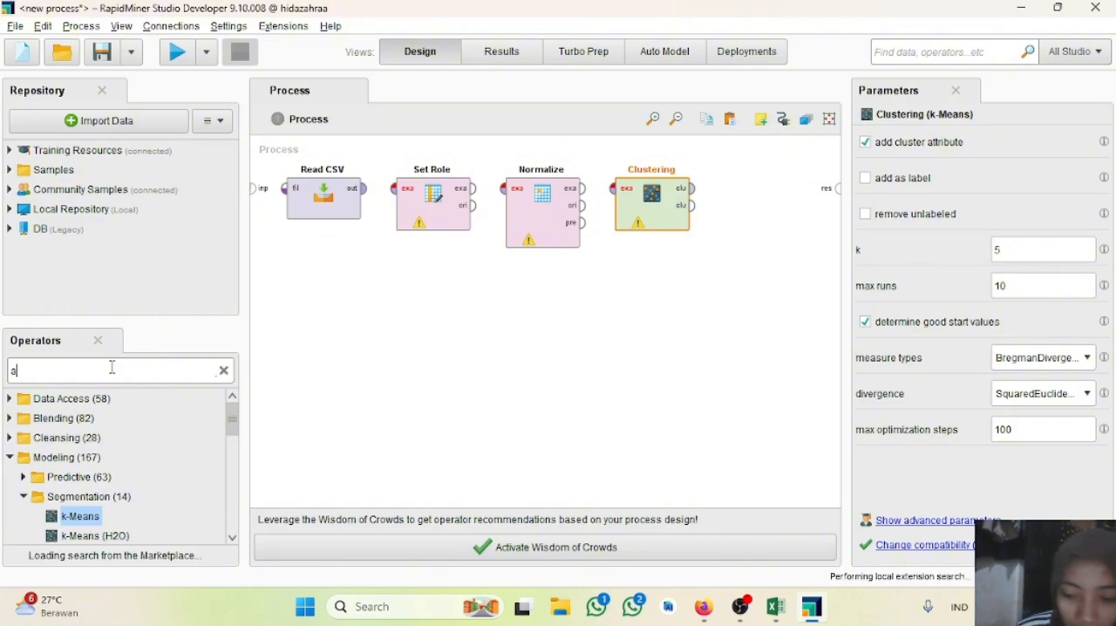
pyautogui.write('pply mod')
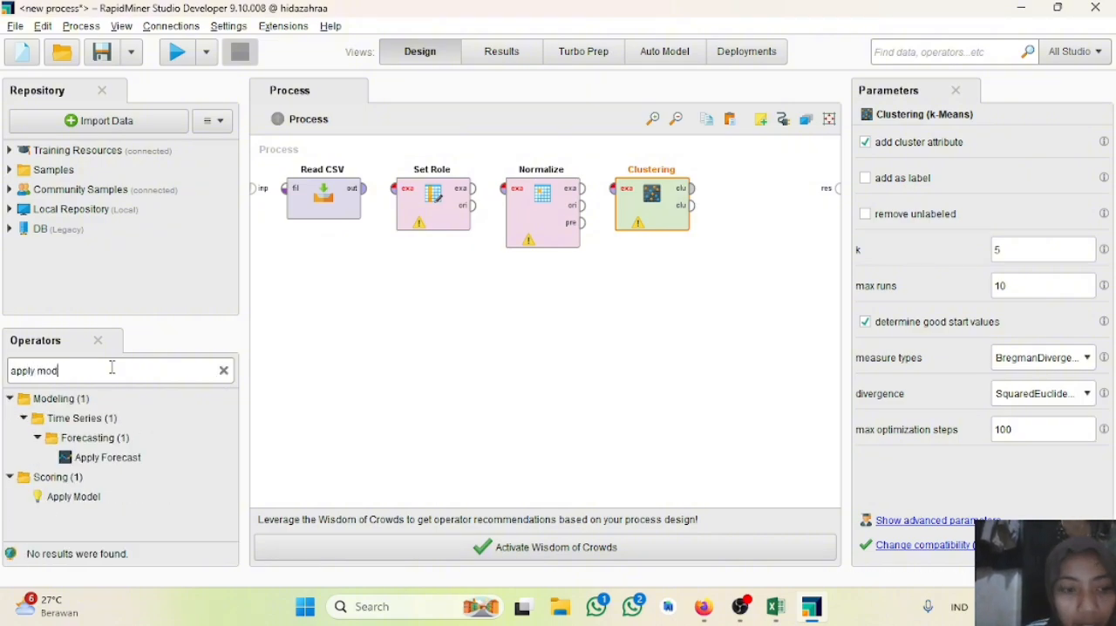
pyautogui.write('el')
pyautogui.moveTo(71, 496); pyautogui.dragTo(724, 177)
pyautogui.moveTo(686, 209); pyautogui.dragTo(686, 210)
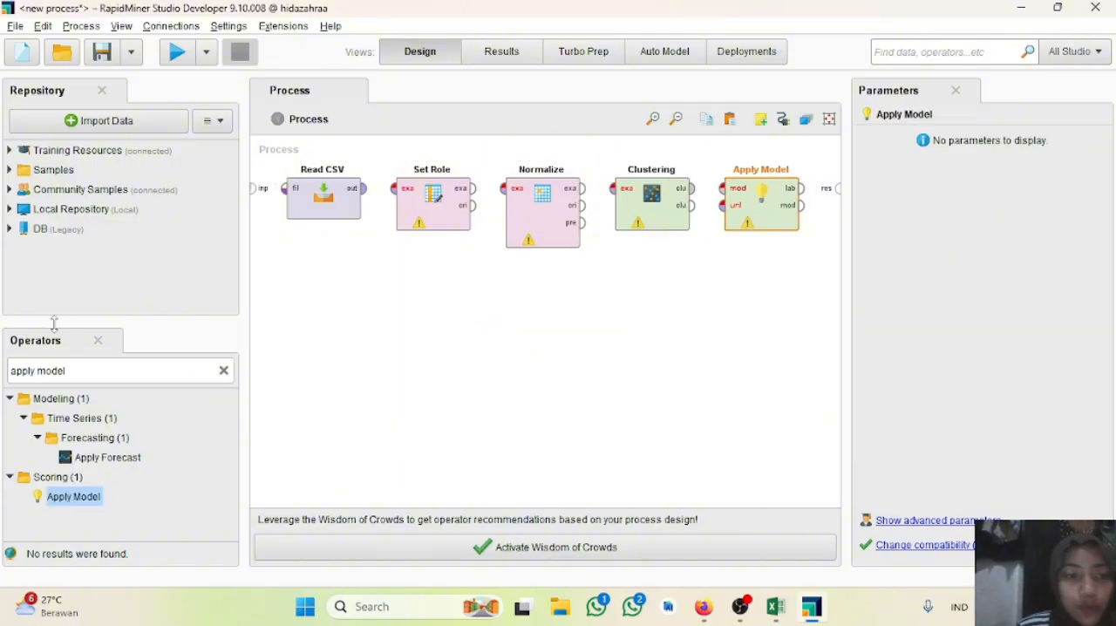
# Step: Search the operators for "agg" and place an Aggregate operator after Apply Model
pyautogui.tripleClick(97, 373)
pyautogui.press('BackSpace')
pyautogui.write('agg')
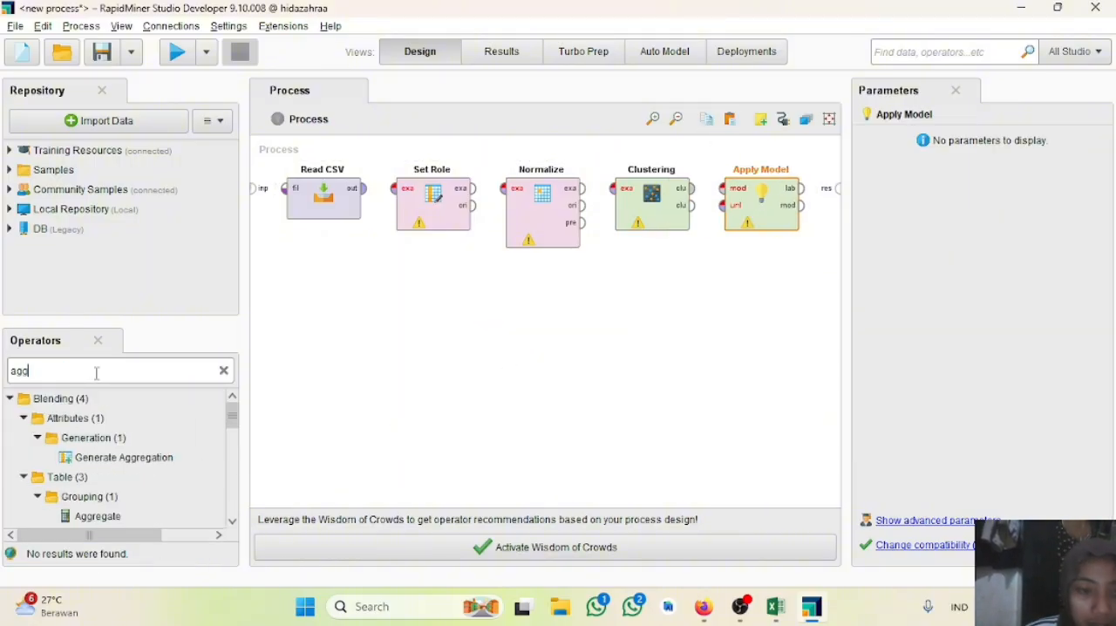
pyautogui.moveTo(98, 514); pyautogui.dragTo(776, 209)
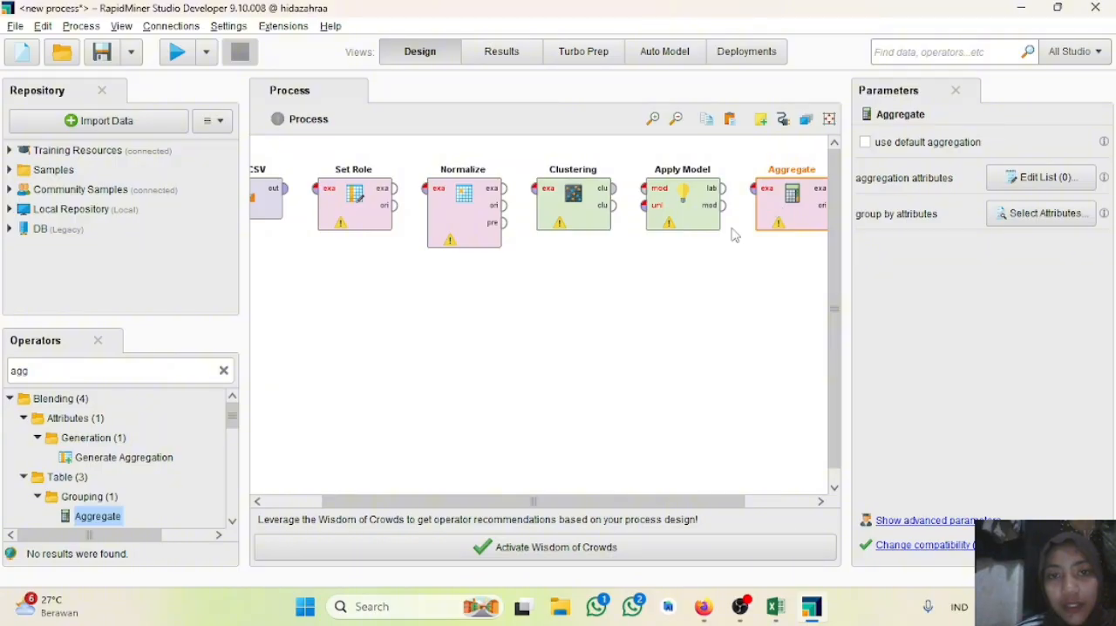
# Step: Connect the Read CSV output through the exa ports of Set Role and Normalize to the Clustering input
pyautogui.moveTo(631, 501); pyautogui.dragTo(521, 516)
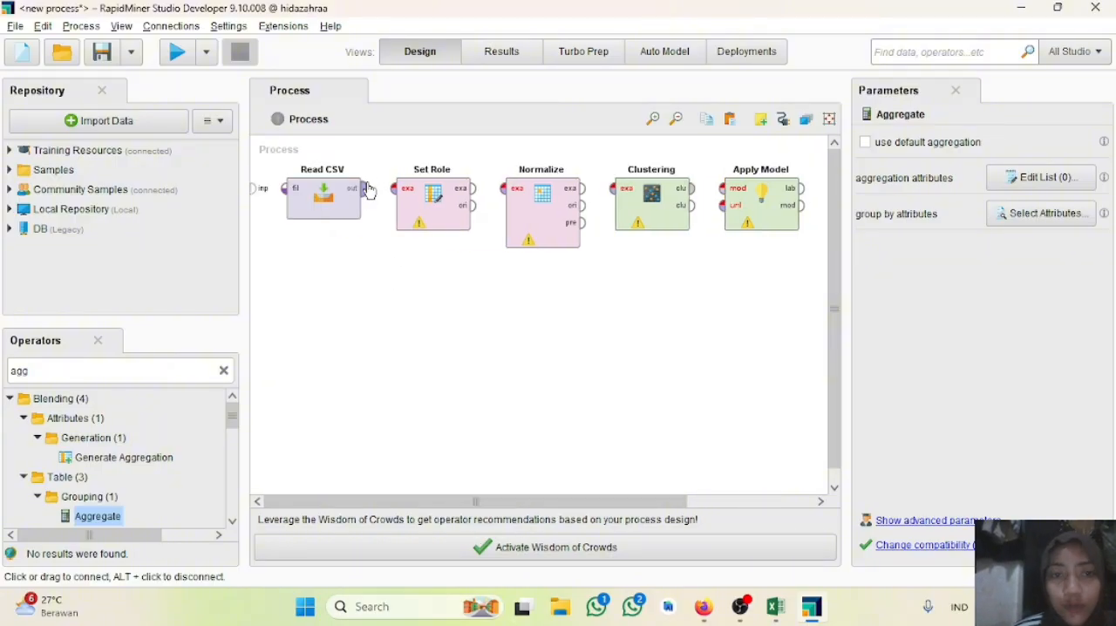
pyautogui.moveTo(366, 187); pyautogui.dragTo(395, 188)
pyautogui.moveTo(475, 189); pyautogui.dragTo(503, 188)
pyautogui.moveTo(583, 189); pyautogui.dragTo(616, 189)
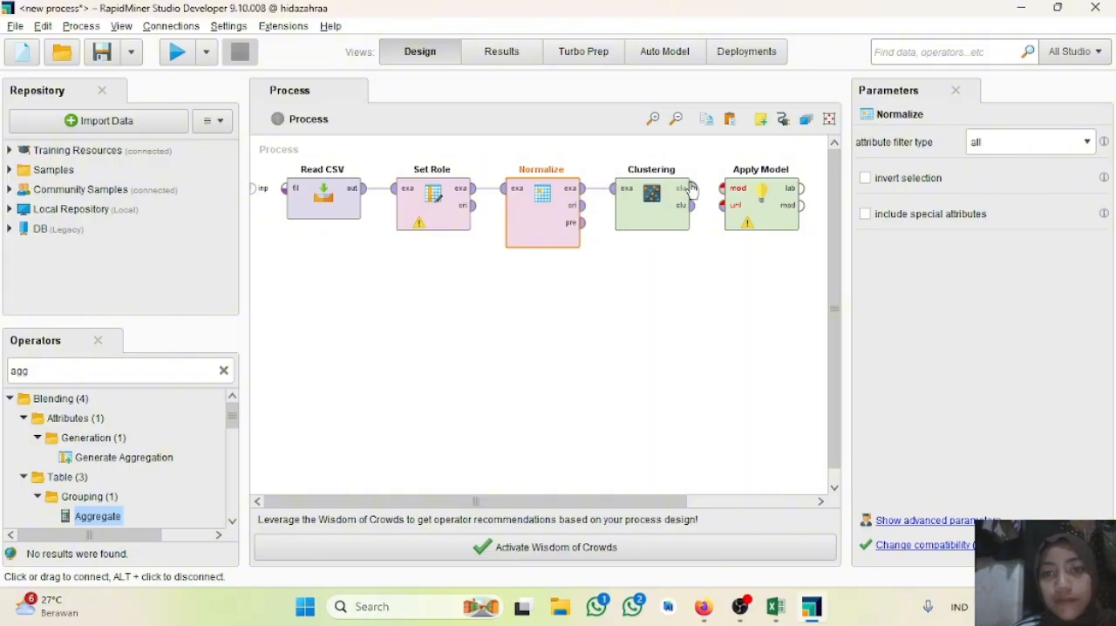
# Step: Connect both Clustering outputs to the mod and unl inputs of Apply Model, and its lab output to the Aggregate input
pyautogui.moveTo(692, 188)
pyautogui.mouseDown()
pyautogui.moveTo(722, 189)
pyautogui.moveTo(722, 205)
pyautogui.moveTo(708, 195)
pyautogui.mouseUp()
pyautogui.hscroll(3, 652, 506)
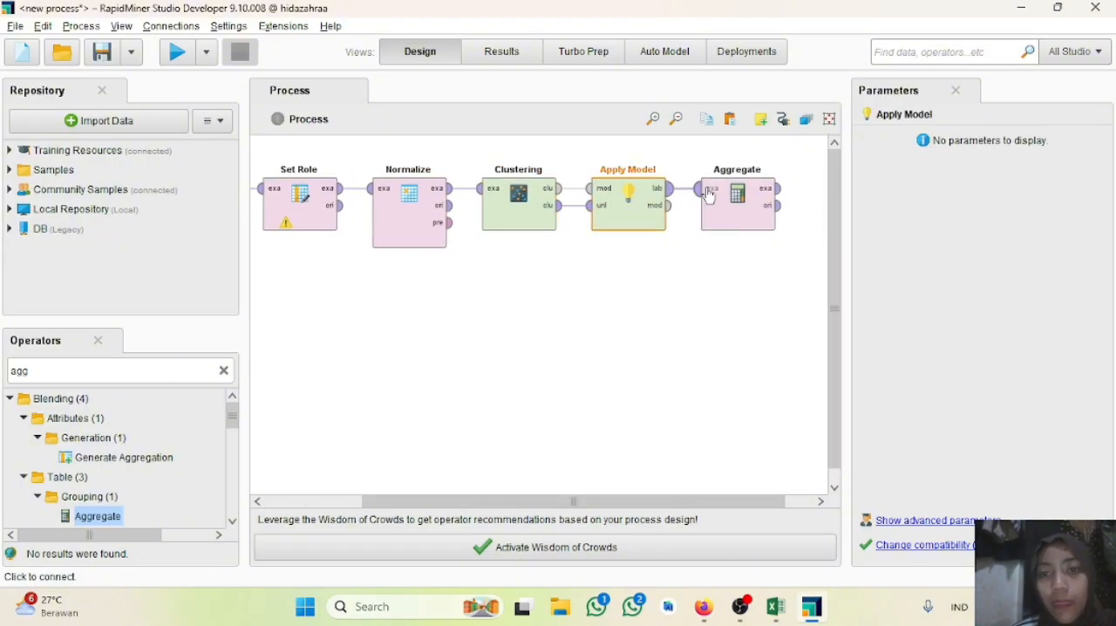
pyautogui.click(708, 195)
# Step: Connect the exa and ori outputs of Aggregate to the first two result ports of the process
pyautogui.click(775, 188)
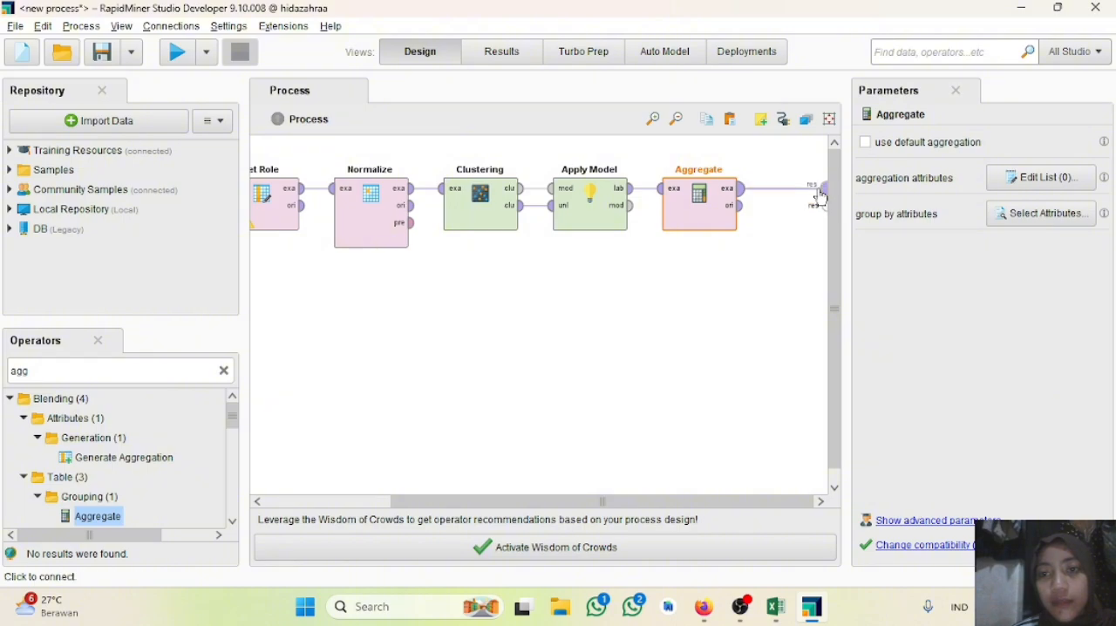
pyautogui.click(820, 188)
pyautogui.click(739, 205)
pyautogui.click(819, 202)
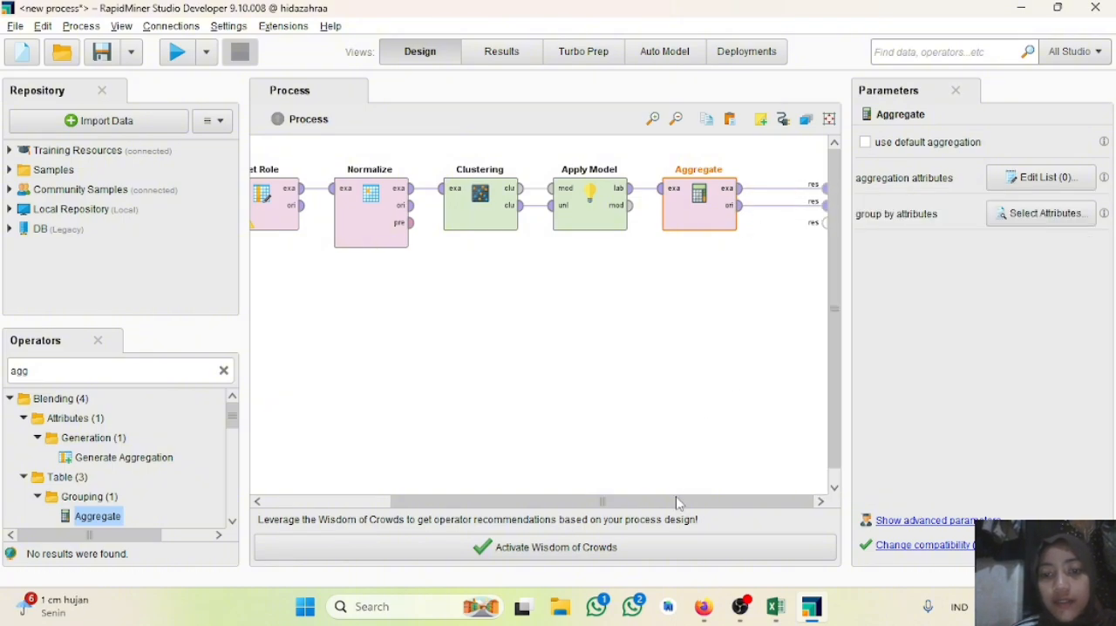
# Step: Set the target role of the Set Role operator to id
pyautogui.moveTo(678, 504); pyautogui.dragTo(551, 504)
pyautogui.click(446, 216)
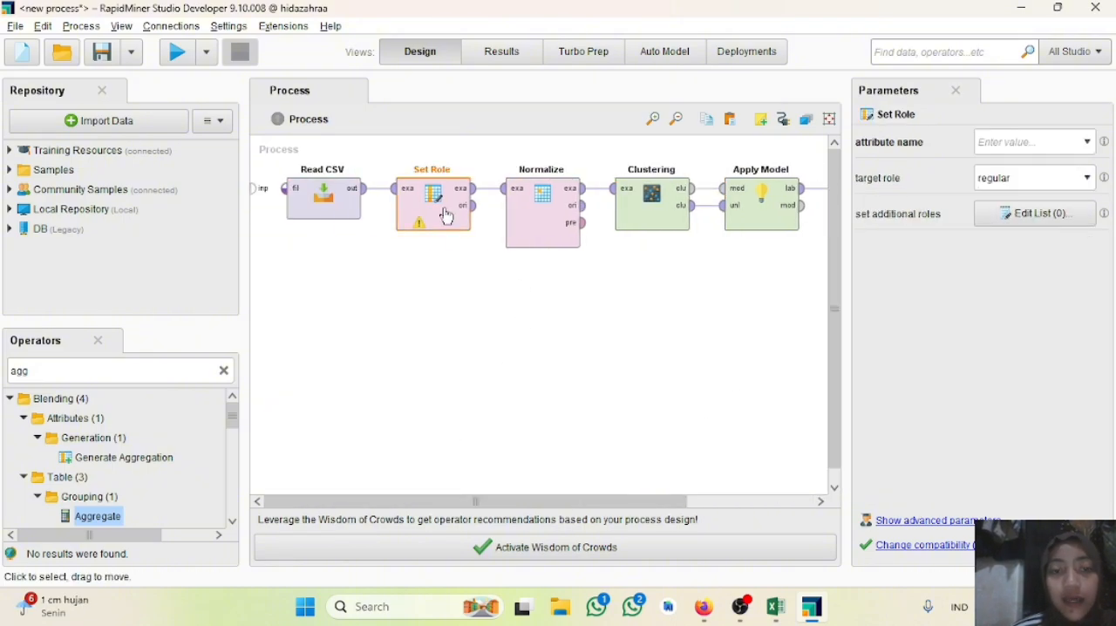
pyautogui.click(1087, 178)
pyautogui.click(1040, 211)
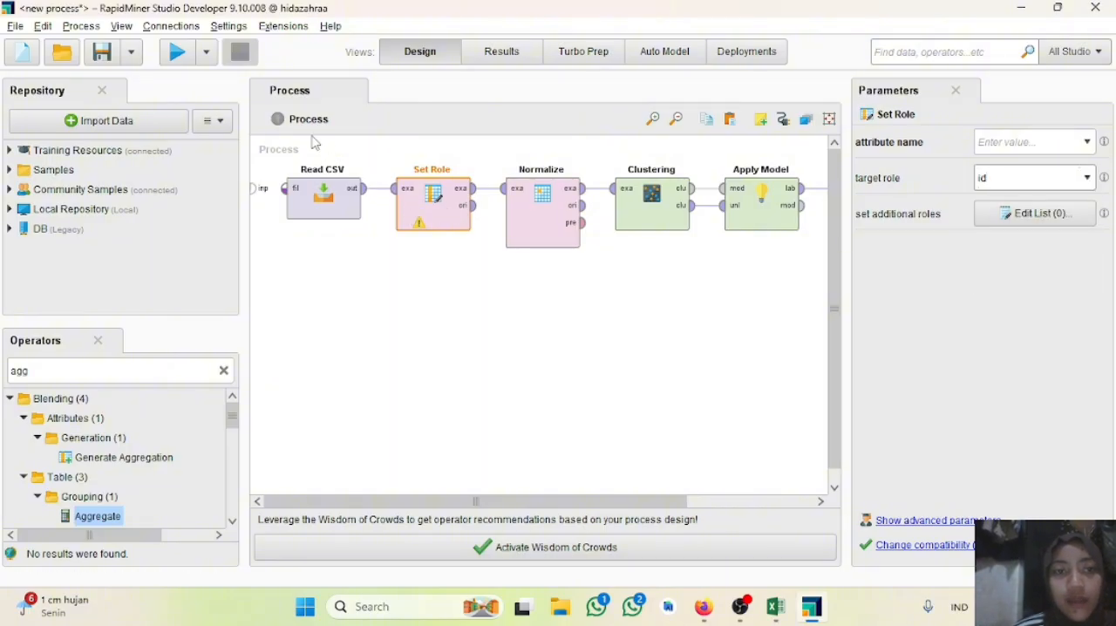
# Step: Add an additional role entry to Set Role that gives the attribute data ke the role regular
pyautogui.click(1059, 220)
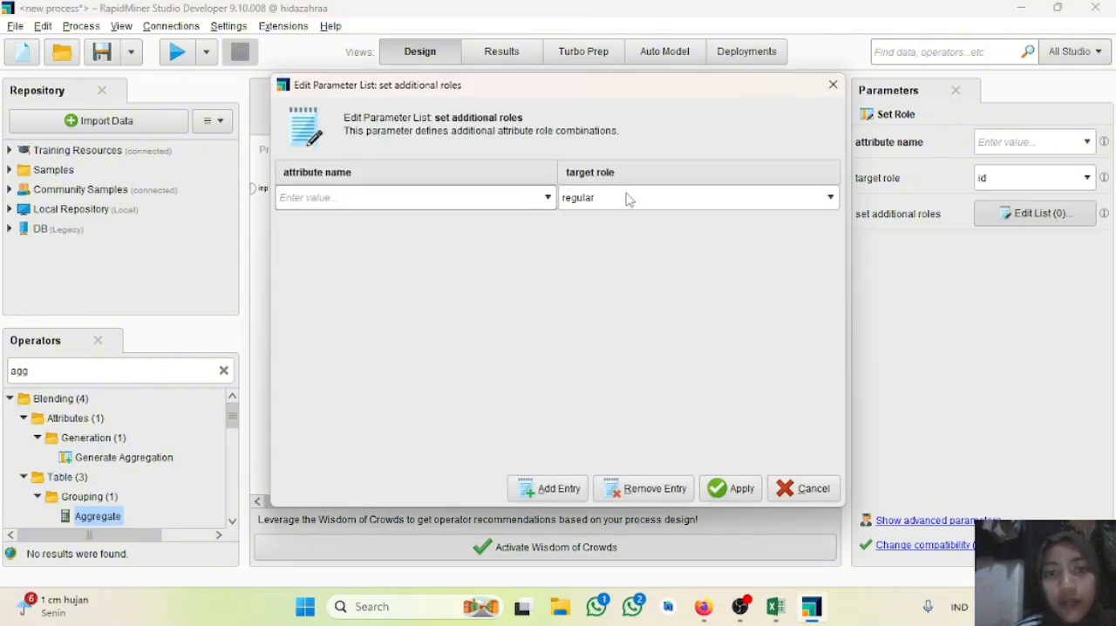
pyautogui.click(547, 197)
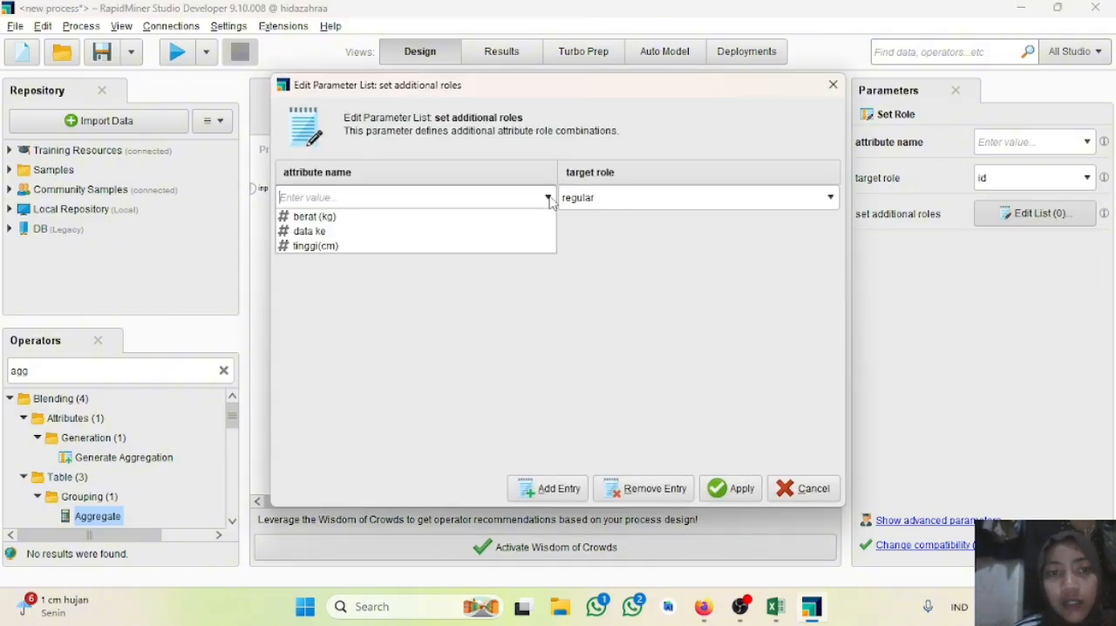
pyautogui.click(336, 231)
pyautogui.click(725, 488)
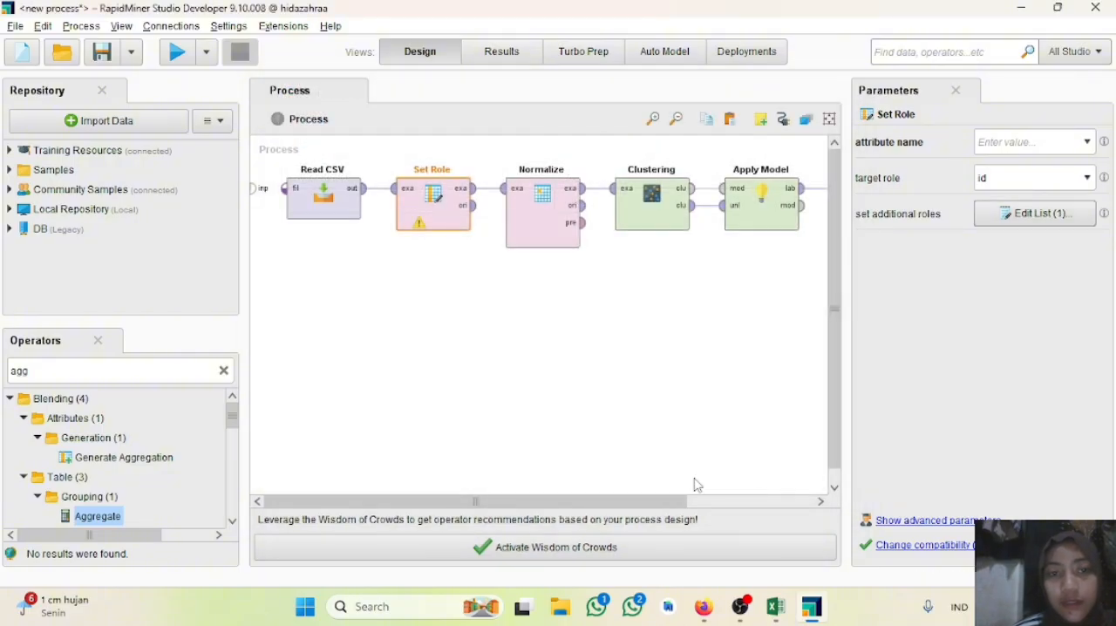
# Step: Set the required attribute name of Set Role to data ke and run the process
pyautogui.click(176, 52)
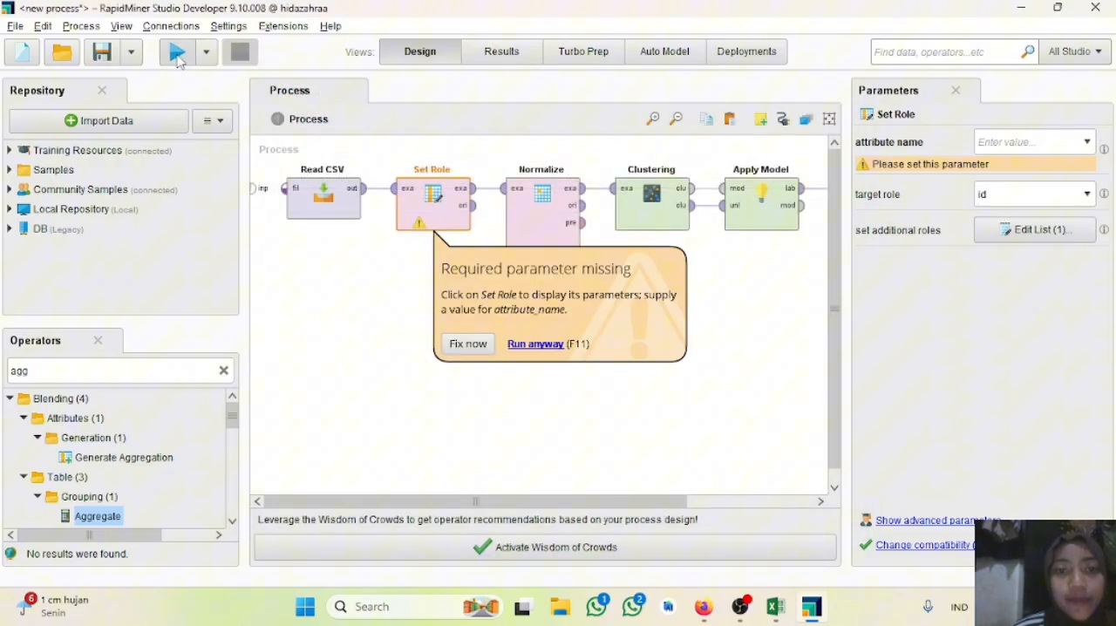
pyautogui.click(475, 344)
pyautogui.click(756, 315)
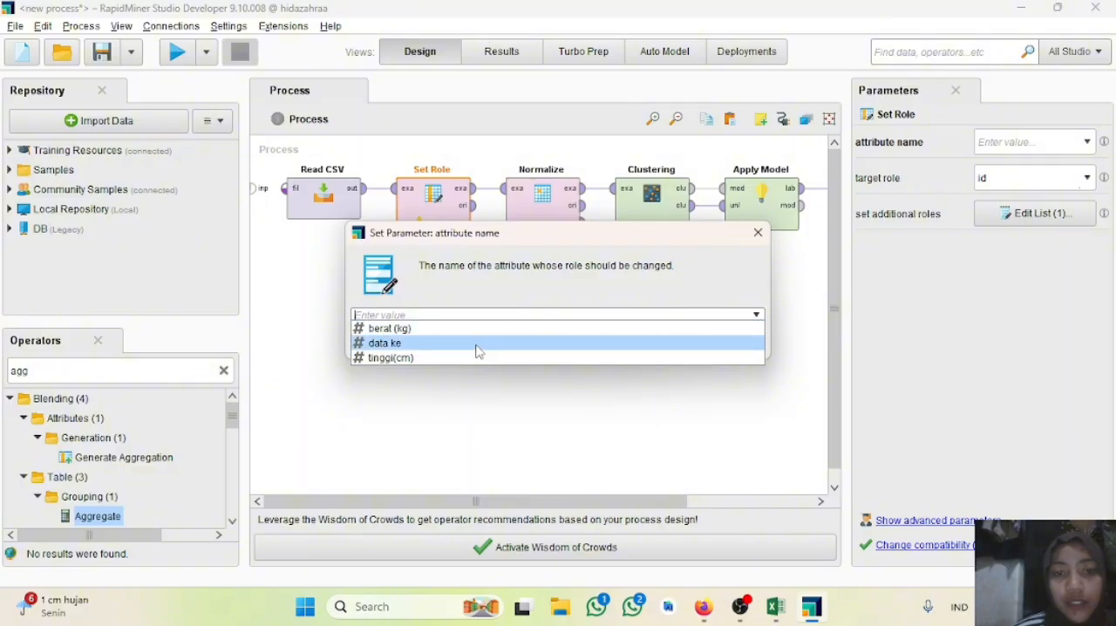
pyautogui.click(476, 348)
pyautogui.click(667, 345)
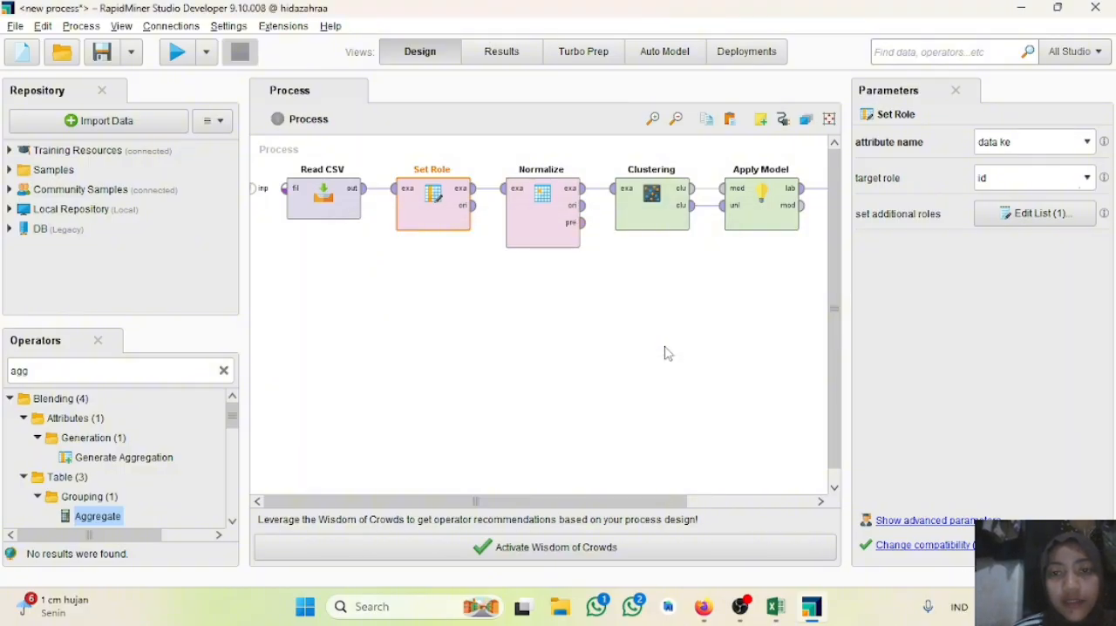
pyautogui.click(177, 52)
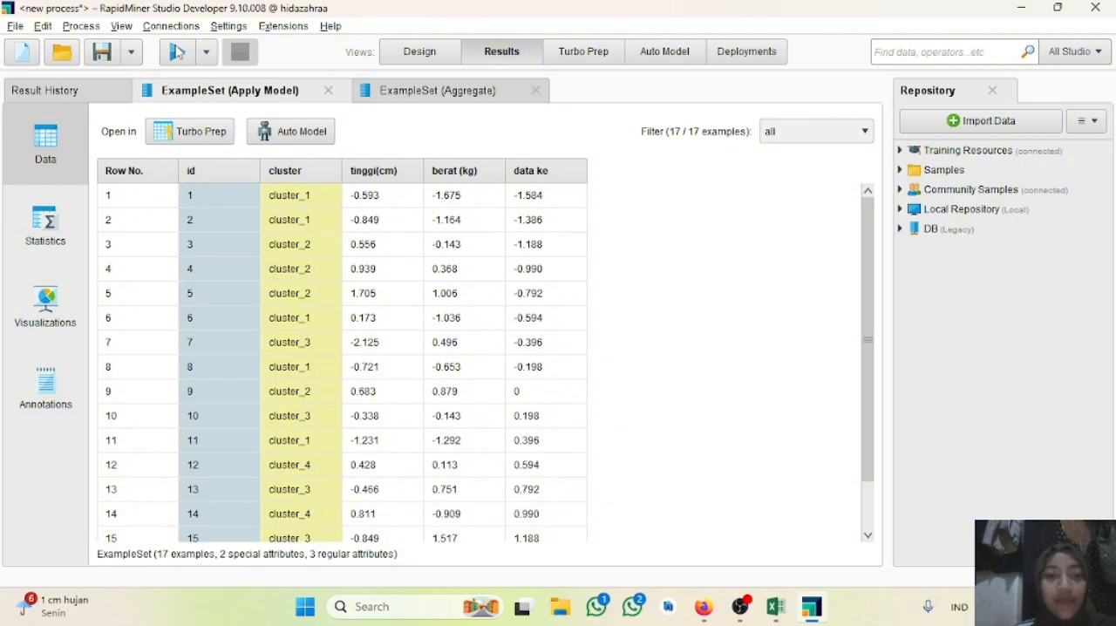
# Step: Examine the cluster assigned to each row in the Apply Model results and check the Aggregate results
pyautogui.scroll(-1, 400, 388)
pyautogui.scroll(1, 428, 413)
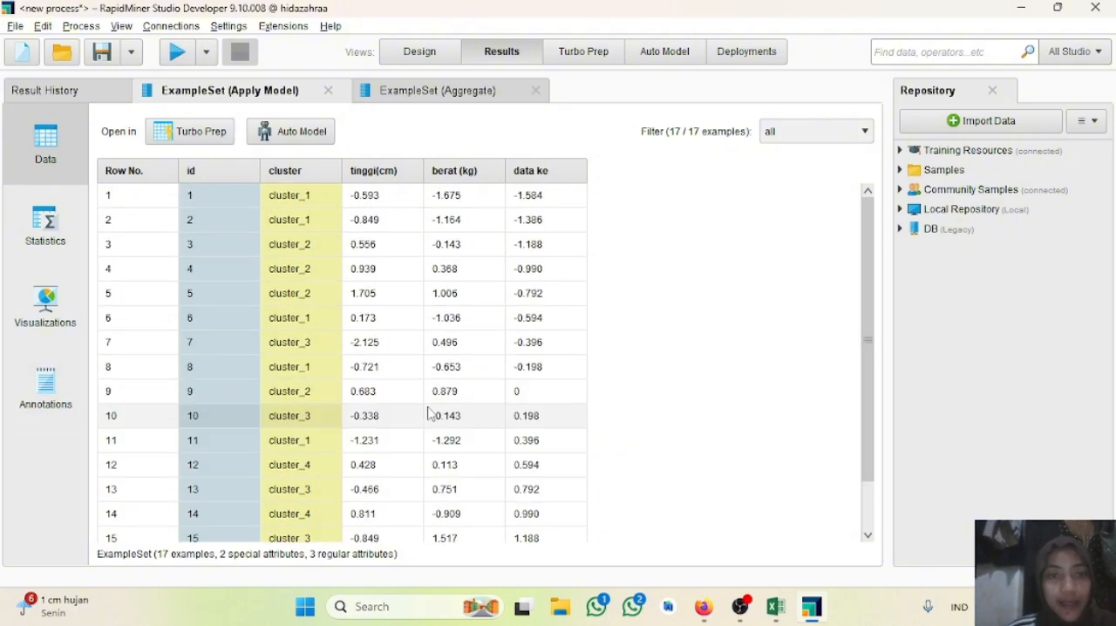
pyautogui.click(453, 94)
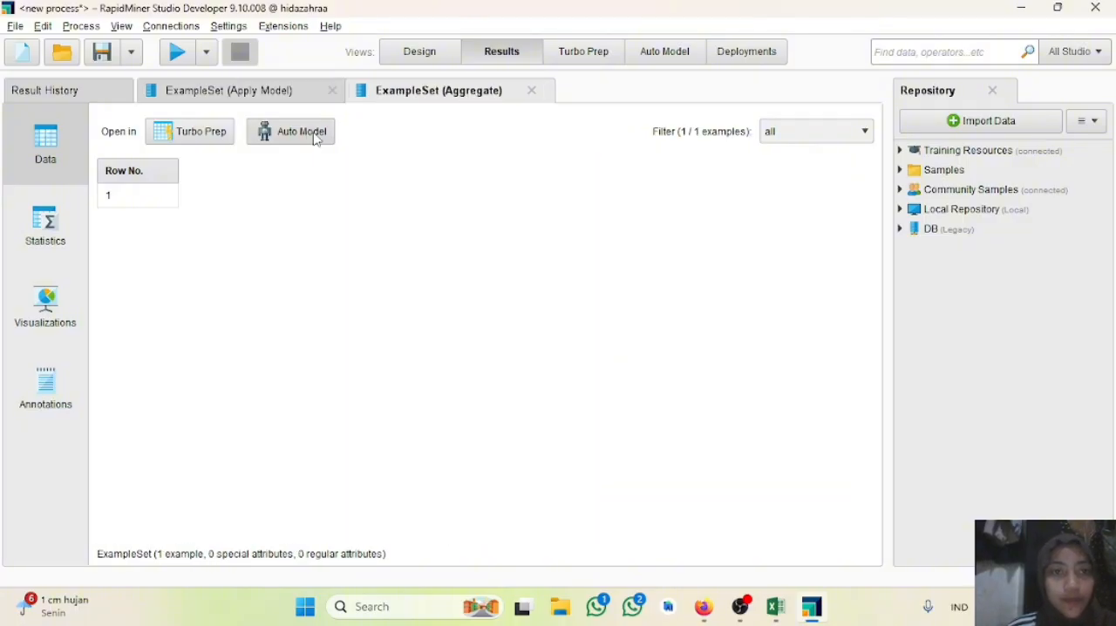
pyautogui.click(294, 89)
pyautogui.scroll(-1, 351, 364)
pyautogui.scroll(1, 350, 365)
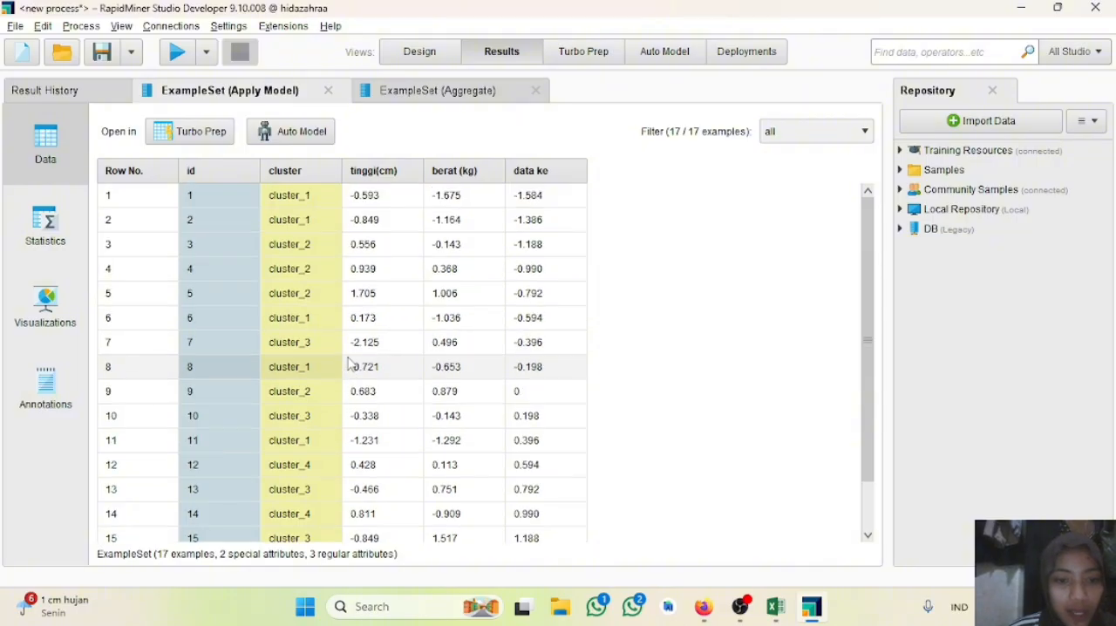
pyautogui.scroll(-1, 350, 365)
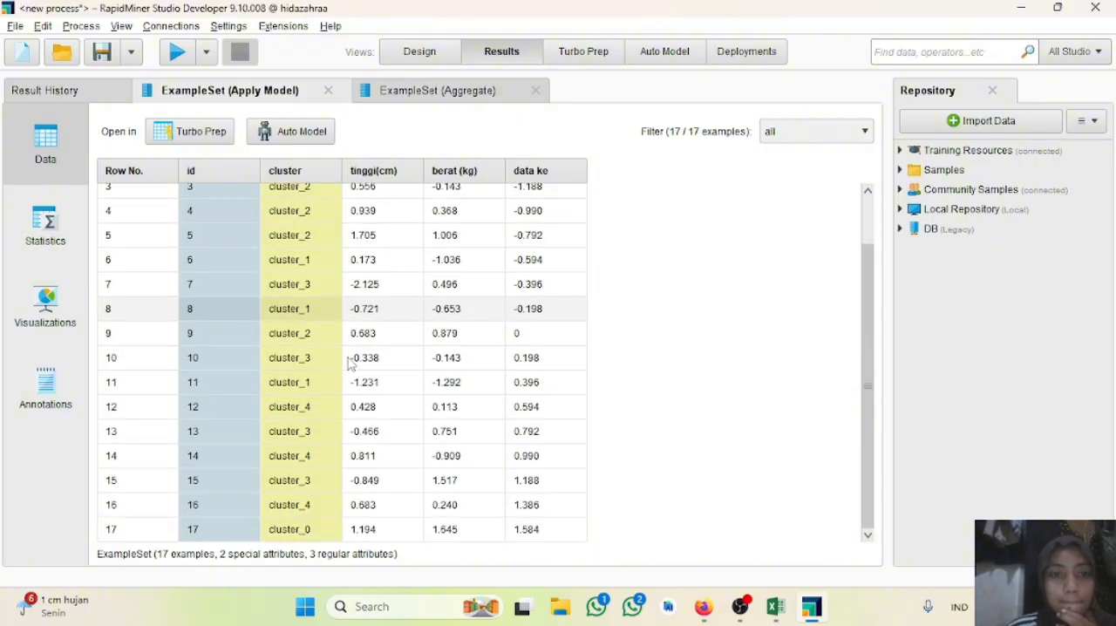
pyautogui.scroll(1, 350, 364)
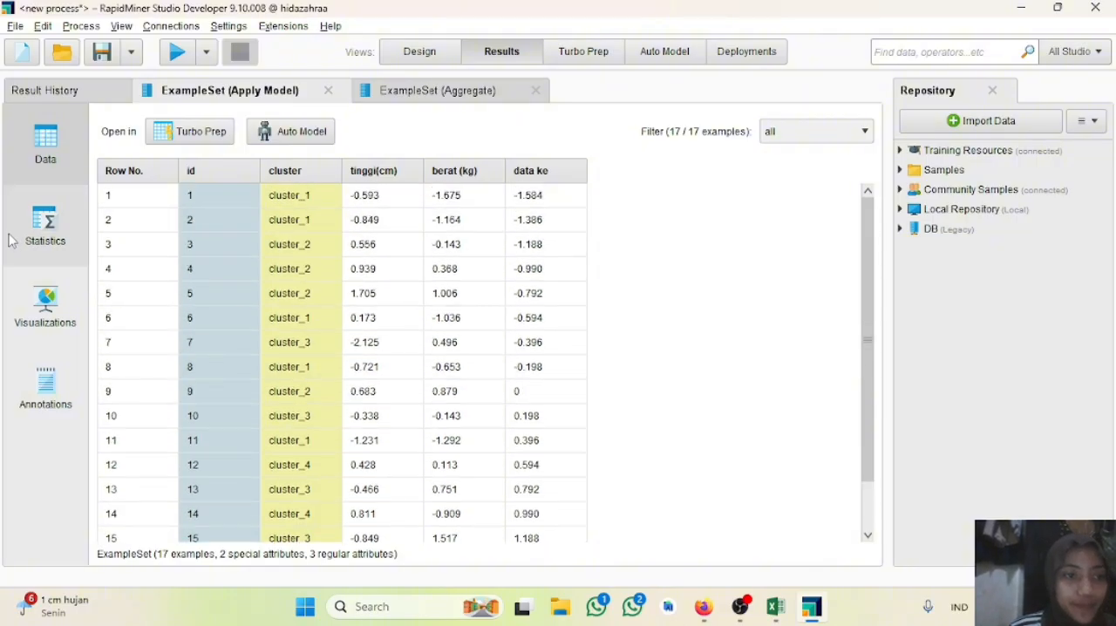
# Step: Examine the scatter plot and attribute statistics of the Apply Model results, and look through the data table and its filter options
pyautogui.click(47, 397)
pyautogui.click(52, 339)
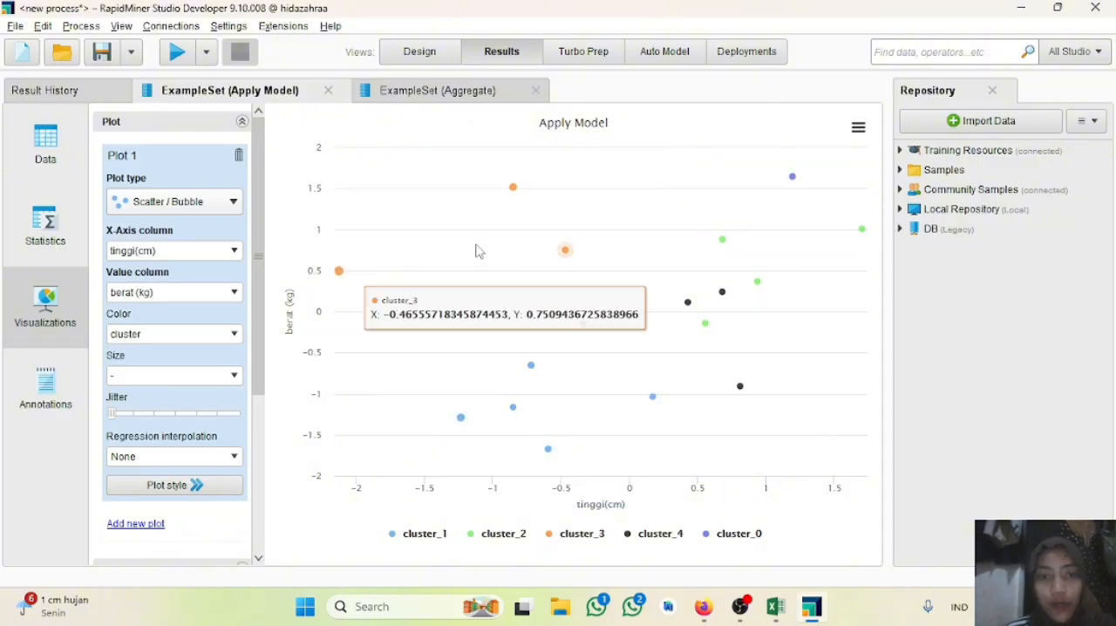
pyautogui.click(45, 228)
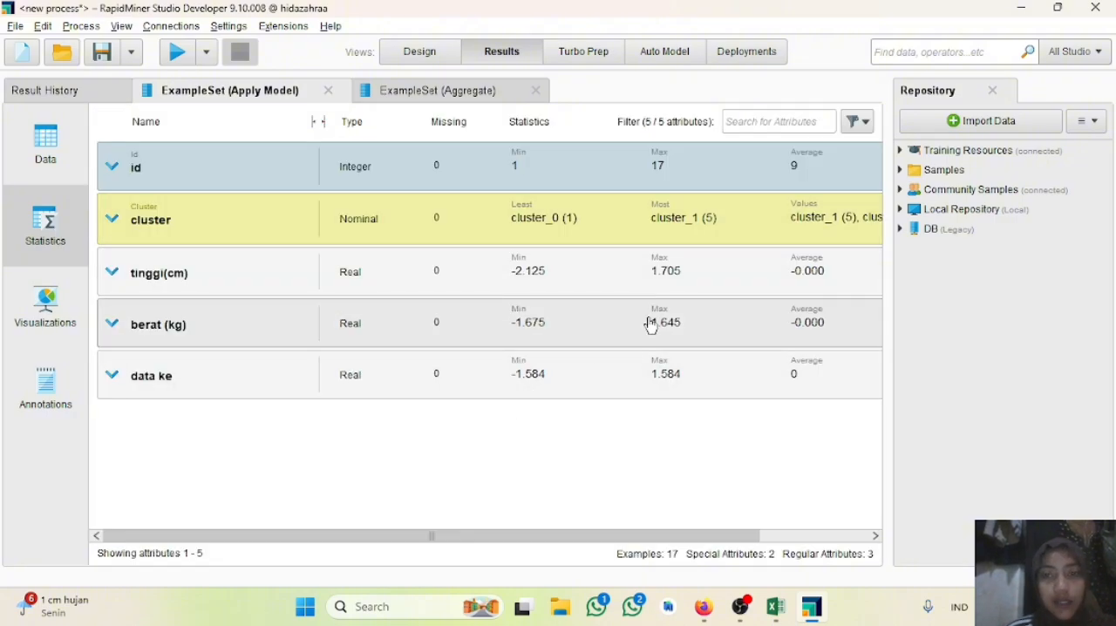
pyautogui.click(48, 139)
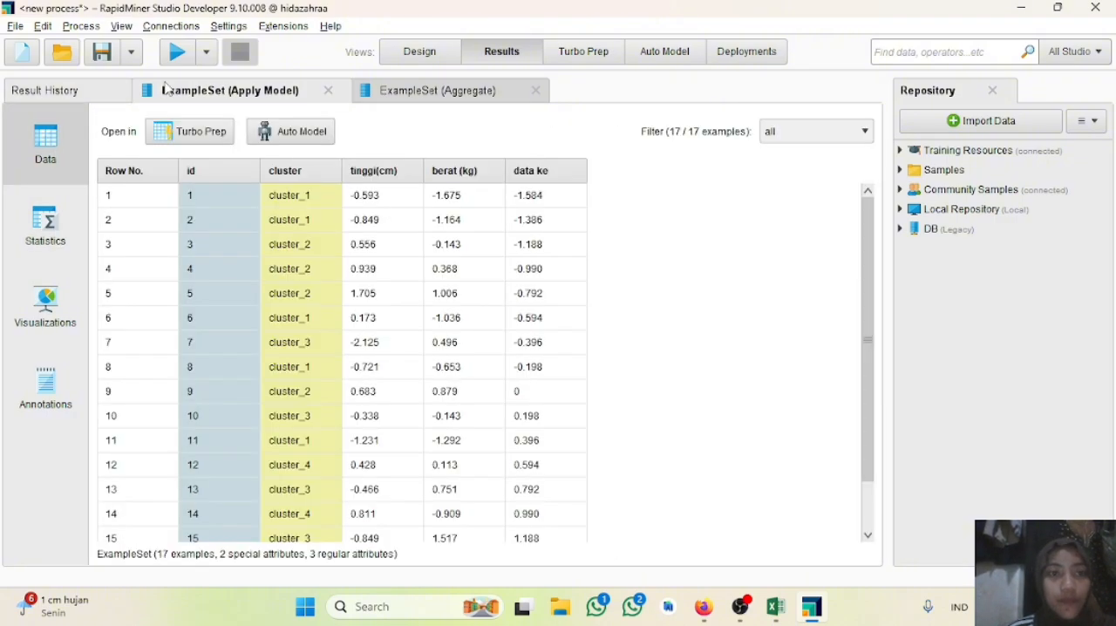
pyautogui.scroll(-1, 500, 297)
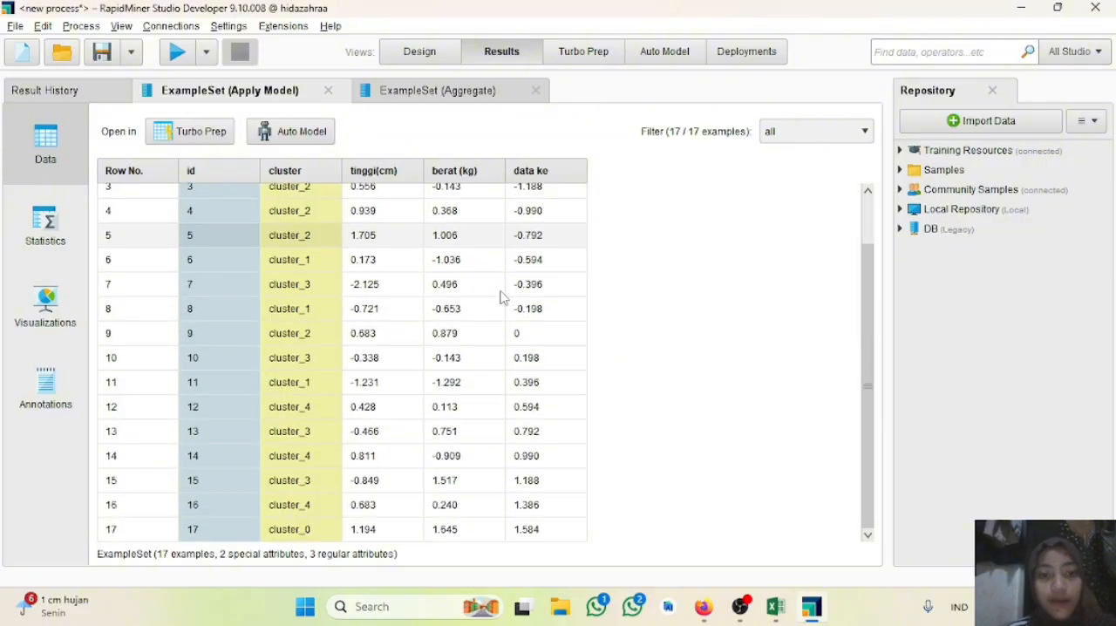
pyautogui.scroll(1, 501, 297)
pyautogui.click(859, 139)
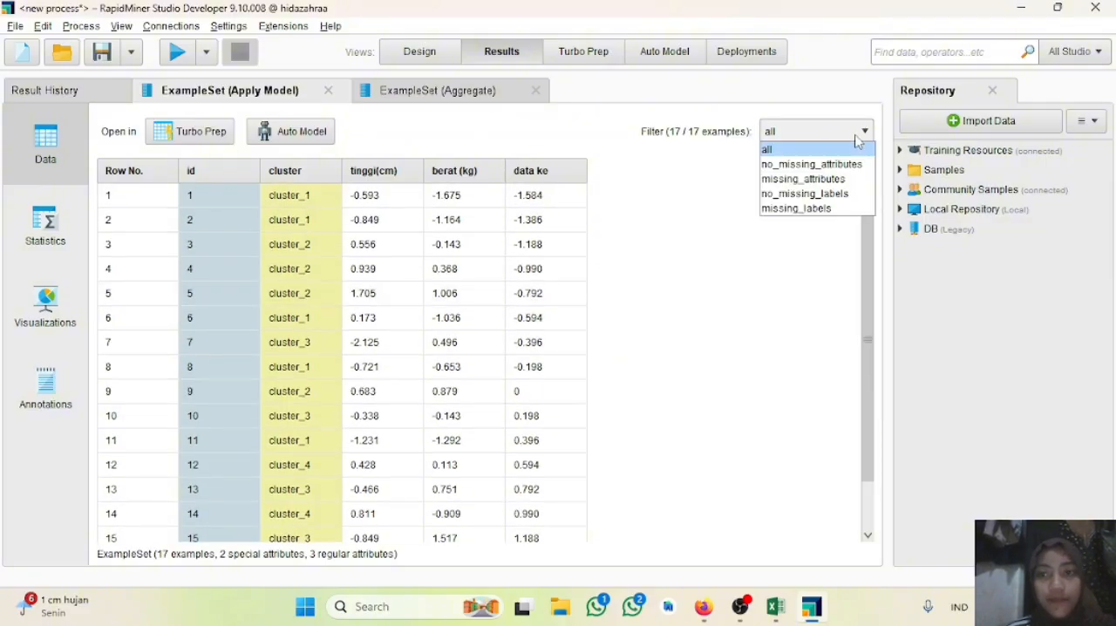
pyautogui.click(764, 373)
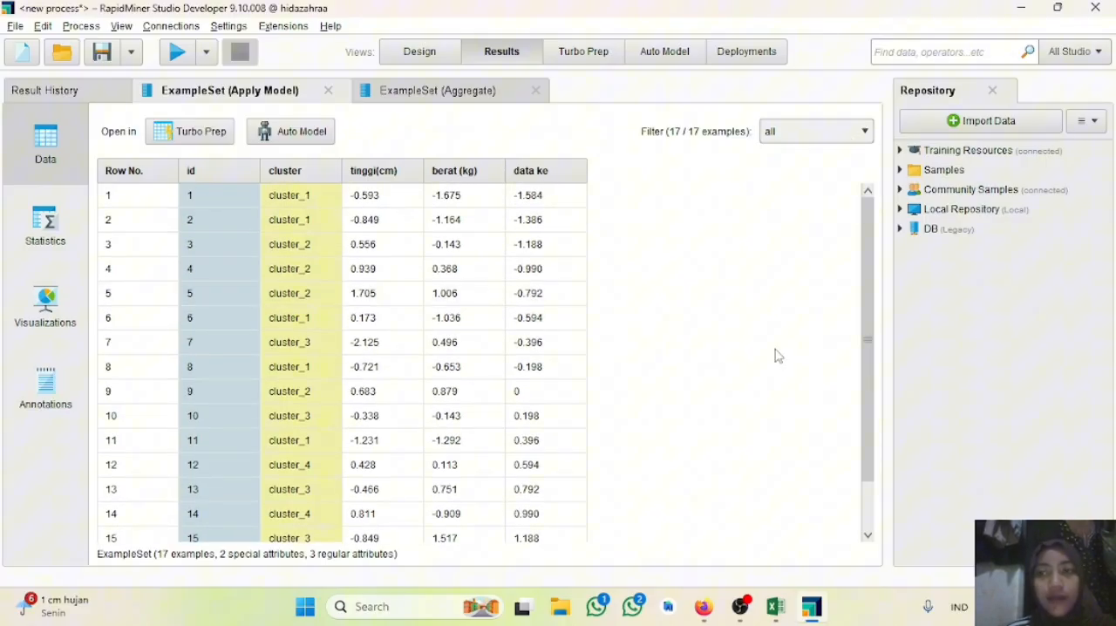
# Step: Minimize RapidMiner, the Excel workbook and the browser presentation to show the desktop
pyautogui.click(1034, 13)
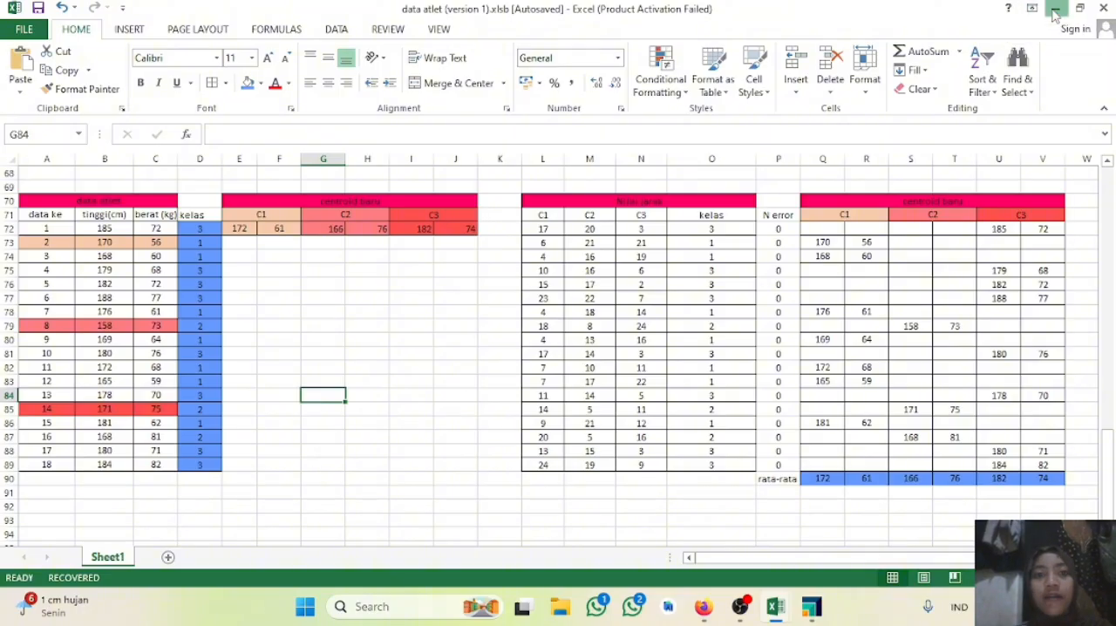
pyautogui.click(1055, 10)
pyautogui.click(1055, 11)
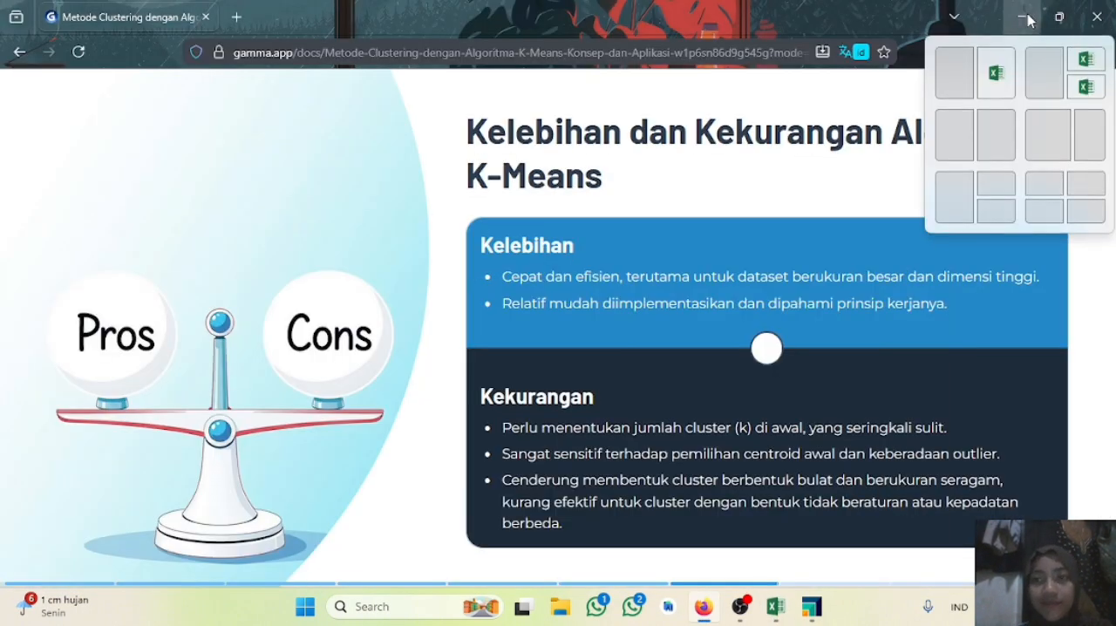
pyautogui.click(1027, 13)
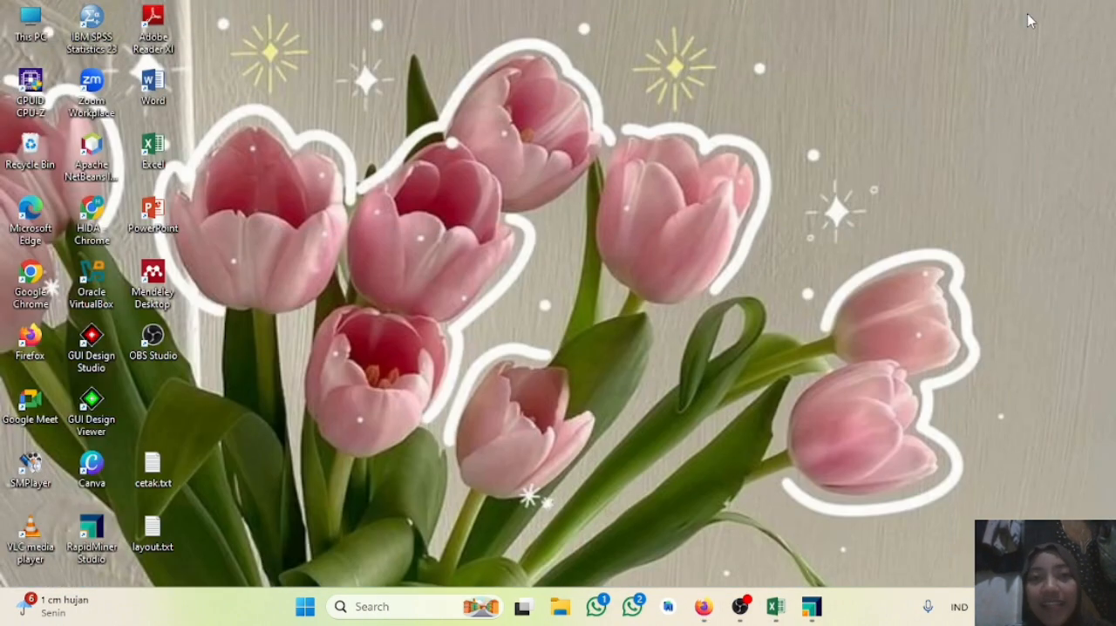